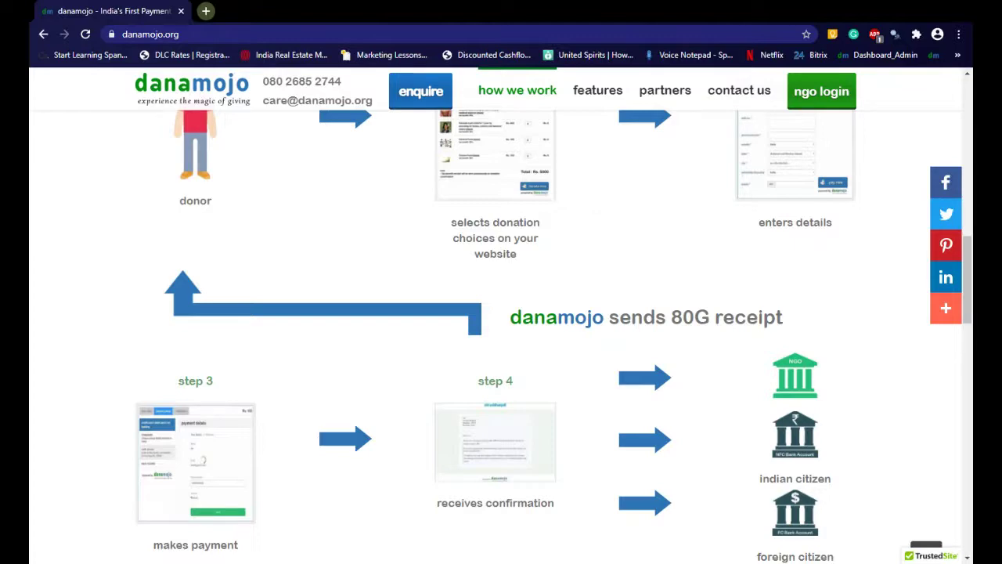
Open the fully-featured danapay-trust-demo donation page from the DEMO link
{"action": "scroll", "coordinate": [627, 355], "scroll_direction": "down", "scroll_amount": 9}
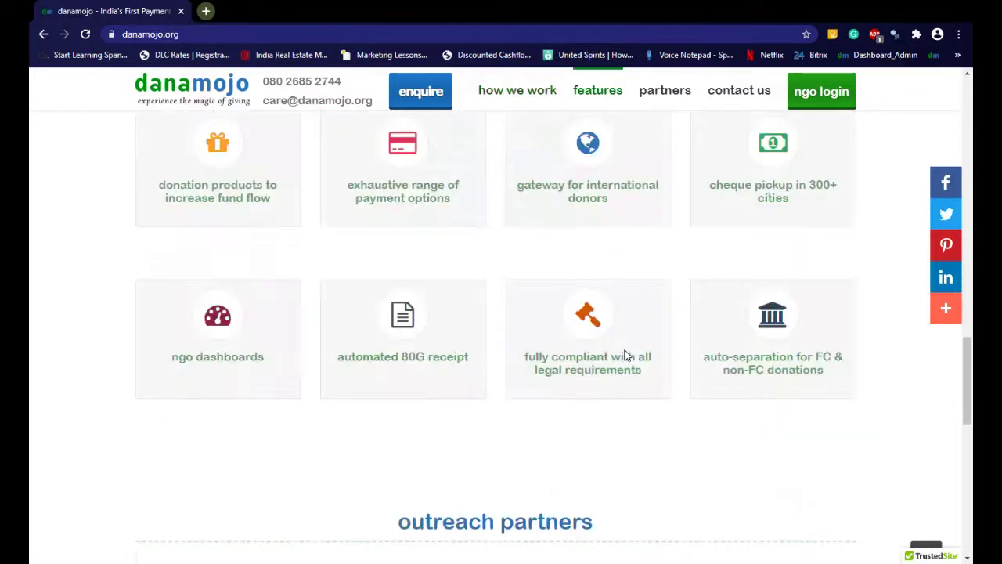
{"action": "scroll", "coordinate": [626, 355], "scroll_direction": "up", "scroll_amount": 15}
{"action": "scroll", "coordinate": [626, 354], "scroll_direction": "up", "scroll_amount": 5}
{"action": "scroll", "coordinate": [626, 354], "scroll_direction": "down", "scroll_amount": 4}
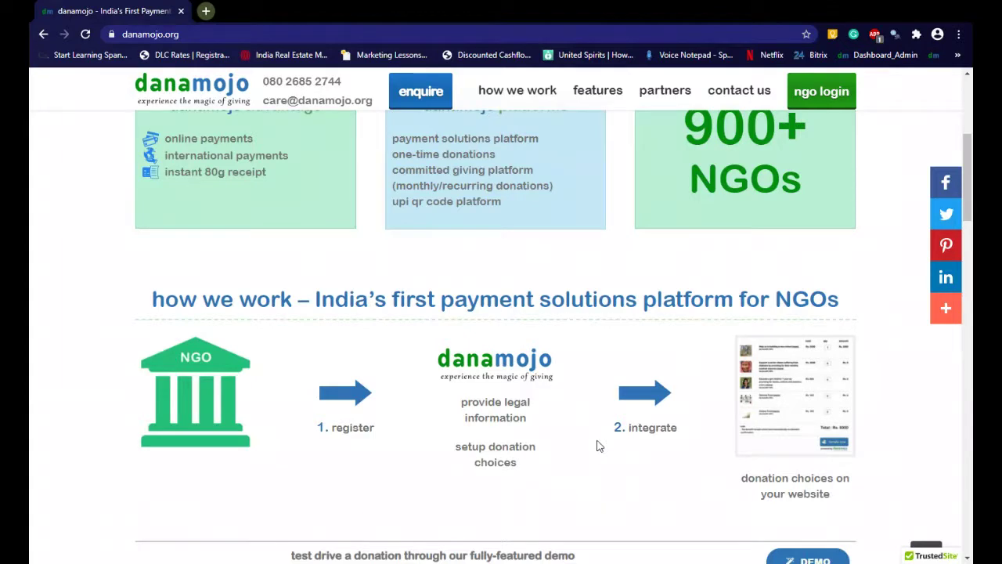
{"action": "scroll", "coordinate": [539, 381], "scroll_direction": "down", "scroll_amount": 5}
{"action": "scroll", "coordinate": [538, 381], "scroll_direction": "up", "scroll_amount": 4}
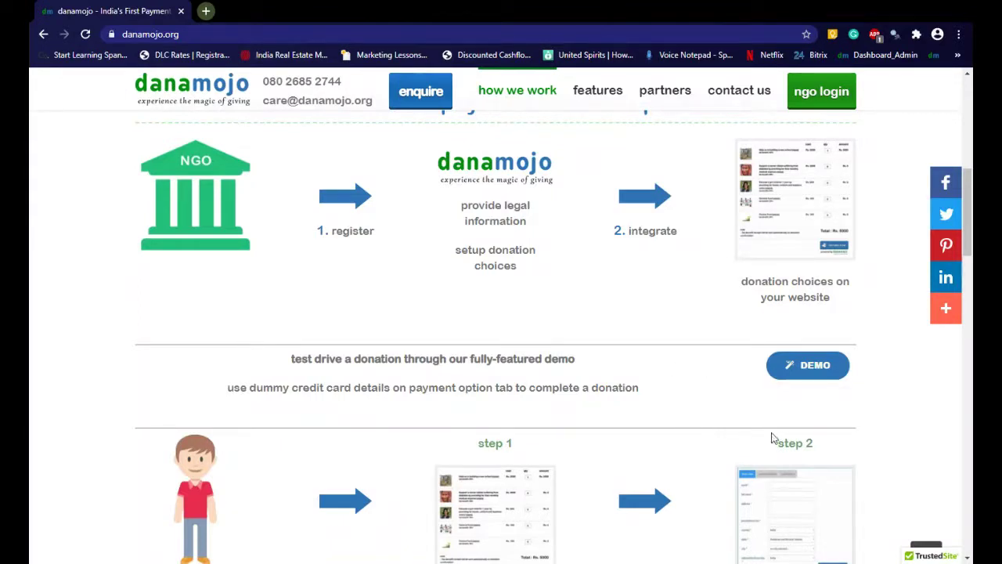
{"action": "left_click", "coordinate": [812, 376]}
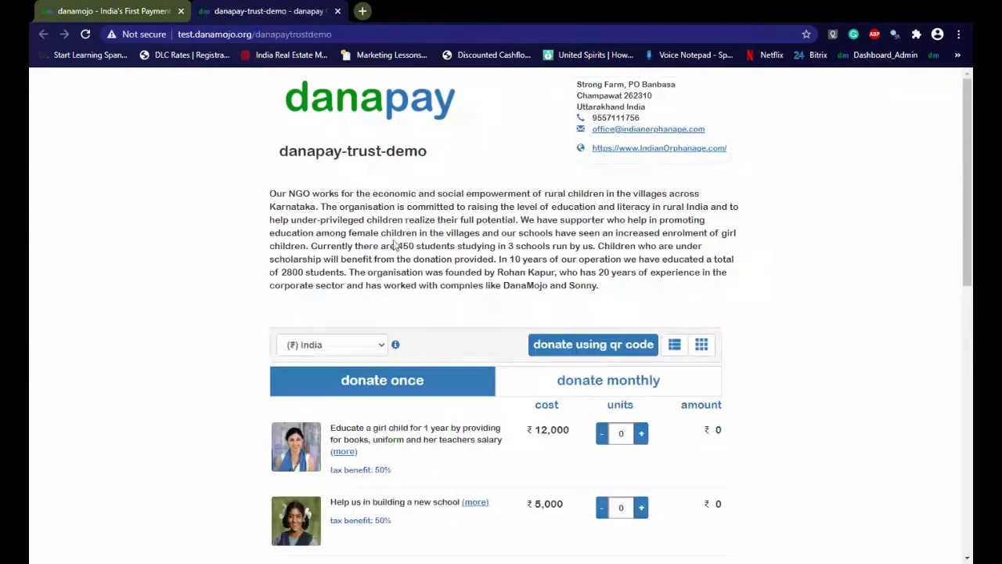
{"action": "scroll", "coordinate": [421, 314], "scroll_direction": "down", "scroll_amount": 10}
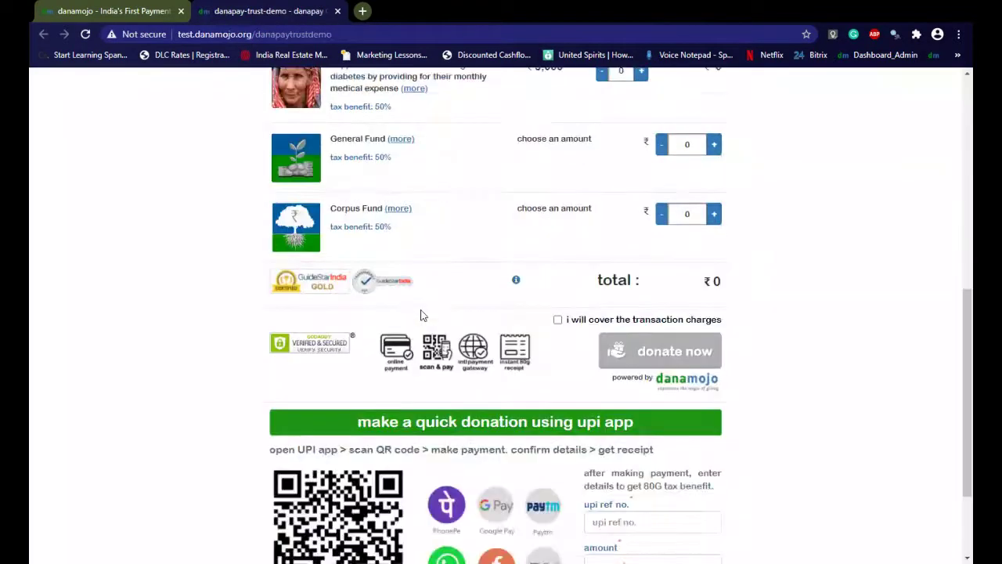
{"action": "scroll", "coordinate": [421, 314], "scroll_direction": "up", "scroll_amount": 8}
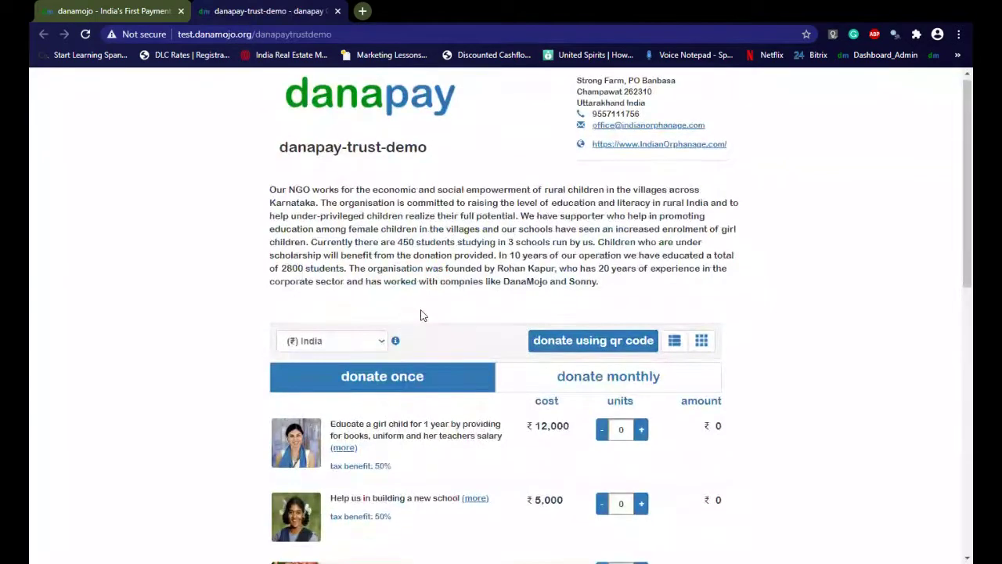
{"action": "scroll", "coordinate": [420, 313], "scroll_direction": "down", "scroll_amount": 3}
{"action": "scroll", "coordinate": [421, 310], "scroll_direction": "up", "scroll_amount": 1}
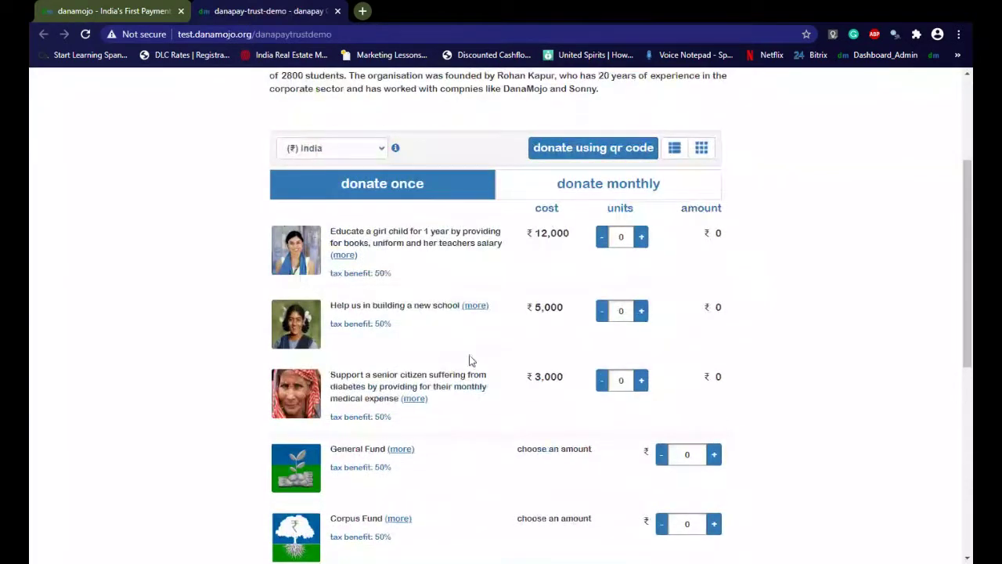
Switch the causes to the photo card grid layout, then back to the compact list
{"action": "left_click", "coordinate": [675, 157]}
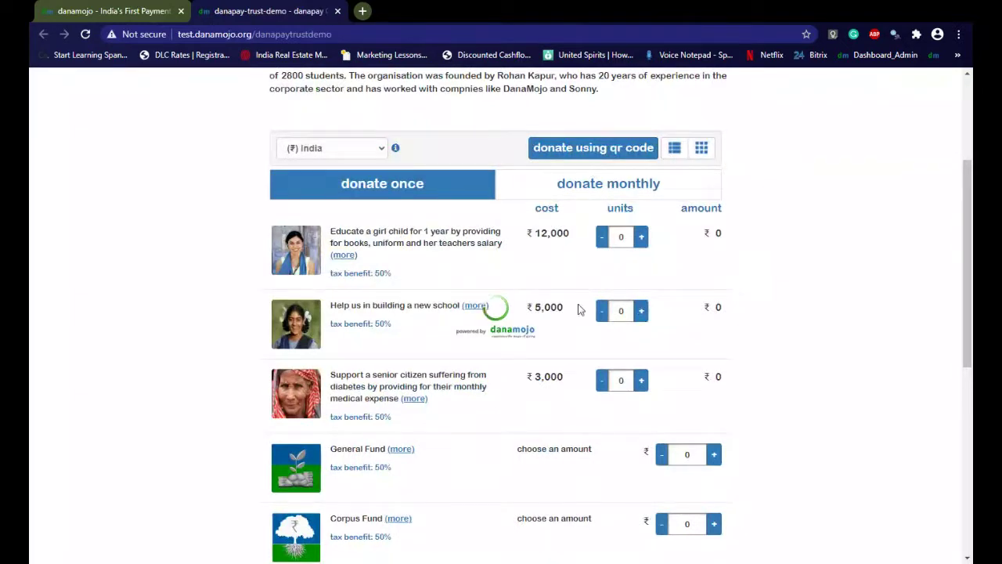
{"action": "left_click", "coordinate": [701, 148]}
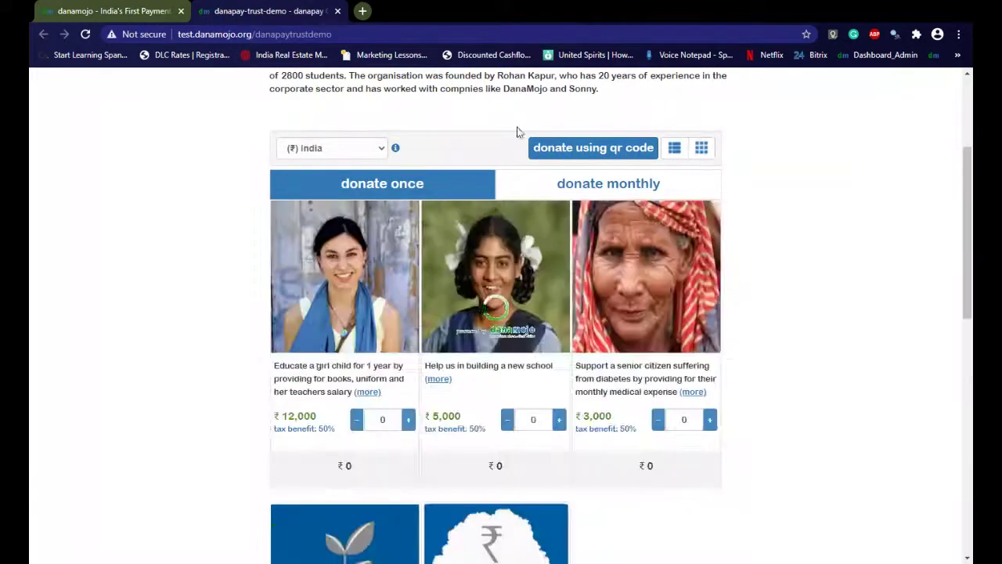
{"action": "scroll", "coordinate": [555, 310], "scroll_direction": "down", "scroll_amount": 9}
{"action": "scroll", "coordinate": [604, 324], "scroll_direction": "up", "scroll_amount": 10}
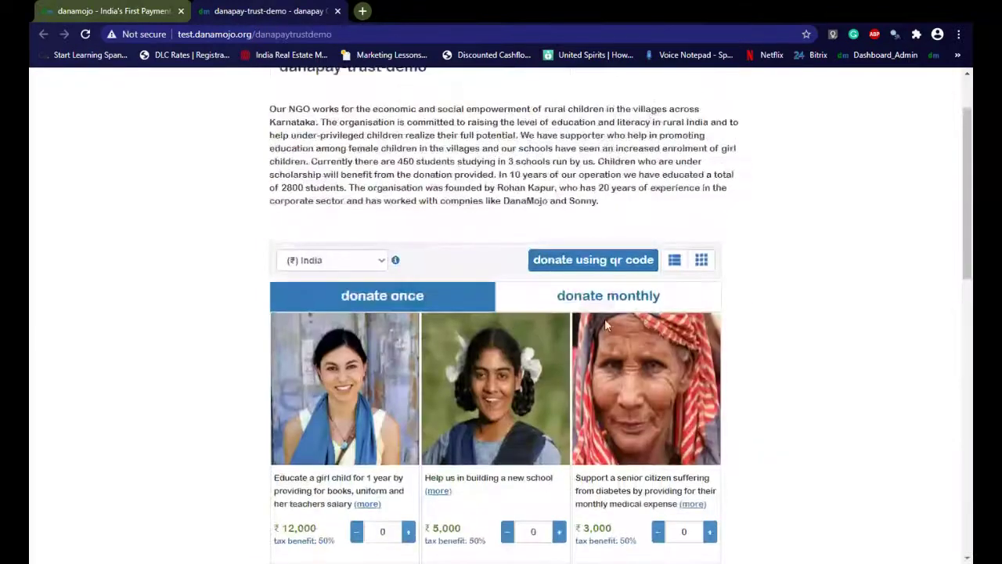
{"action": "left_click", "coordinate": [674, 260]}
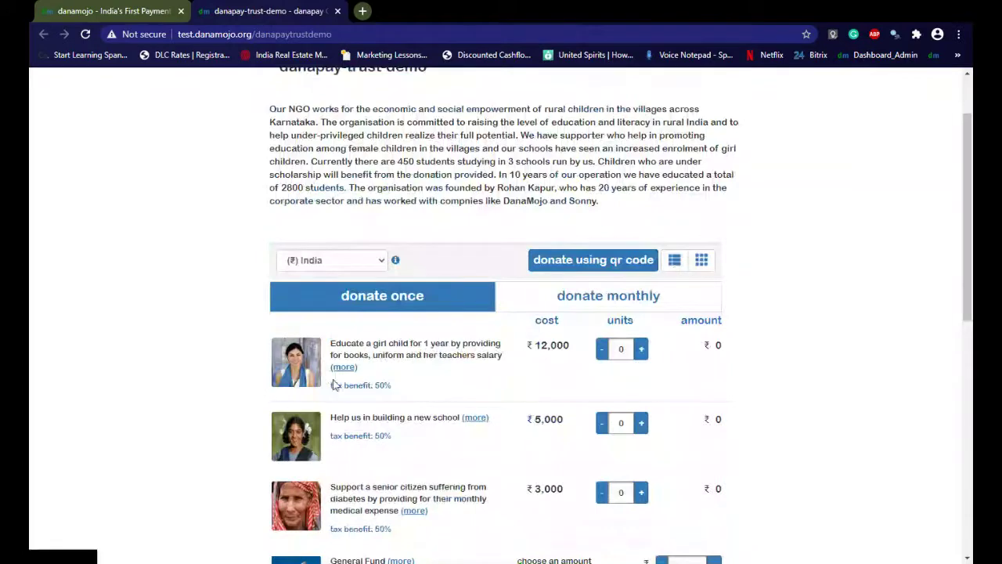
{"action": "scroll", "coordinate": [494, 354], "scroll_direction": "down", "scroll_amount": 5}
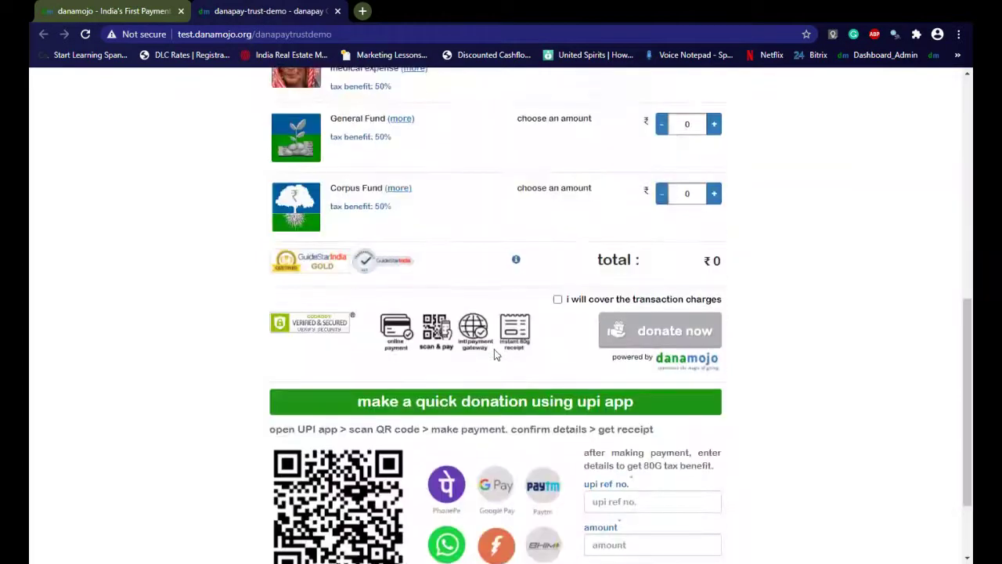
{"action": "scroll", "coordinate": [494, 355], "scroll_direction": "up", "scroll_amount": 5}
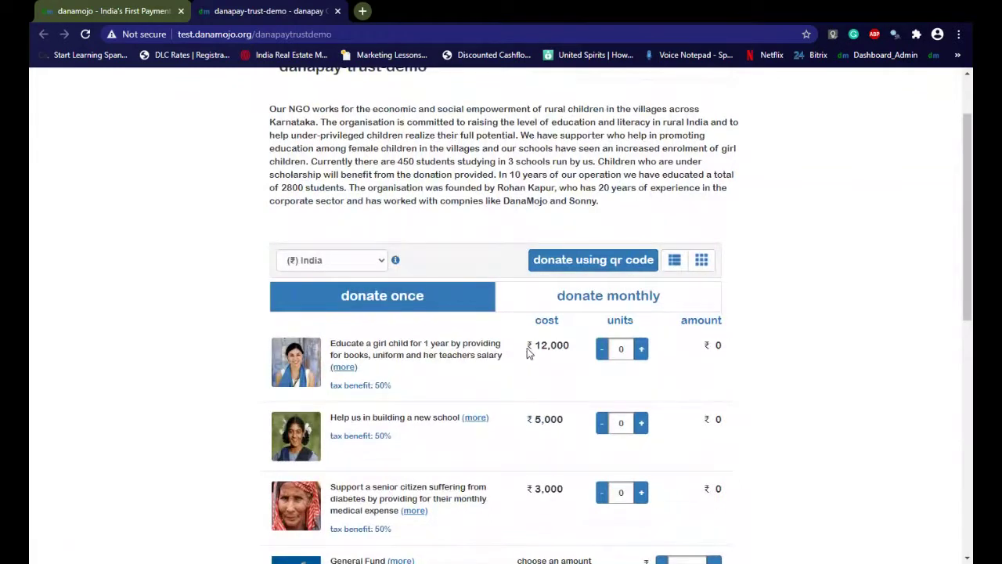
Try adding and removing girl-child education units (₹12,000 each), leaving none selected
{"action": "left_click_drag", "start_coordinate": [528, 345], "coordinate": [572, 346]}
{"action": "scroll", "coordinate": [541, 432], "scroll_direction": "down", "scroll_amount": 3}
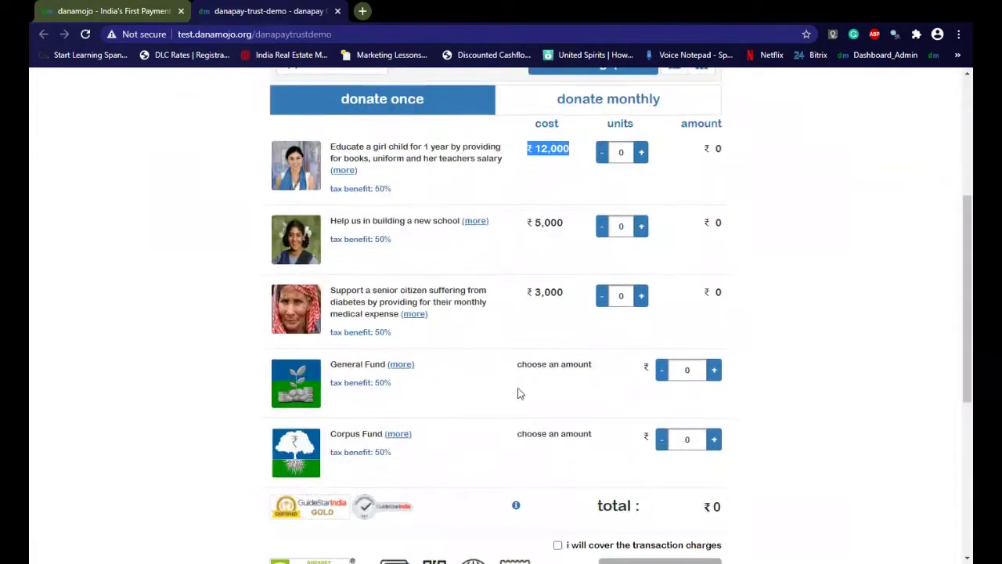
{"action": "left_click_drag", "start_coordinate": [516, 376], "coordinate": [610, 368]}
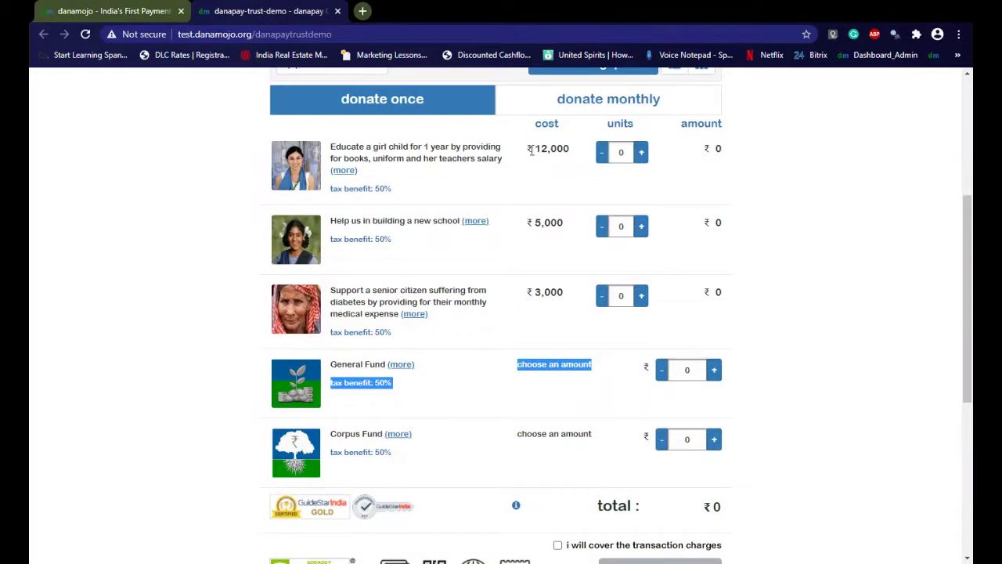
{"action": "left_click_drag", "start_coordinate": [531, 149], "coordinate": [578, 149]}
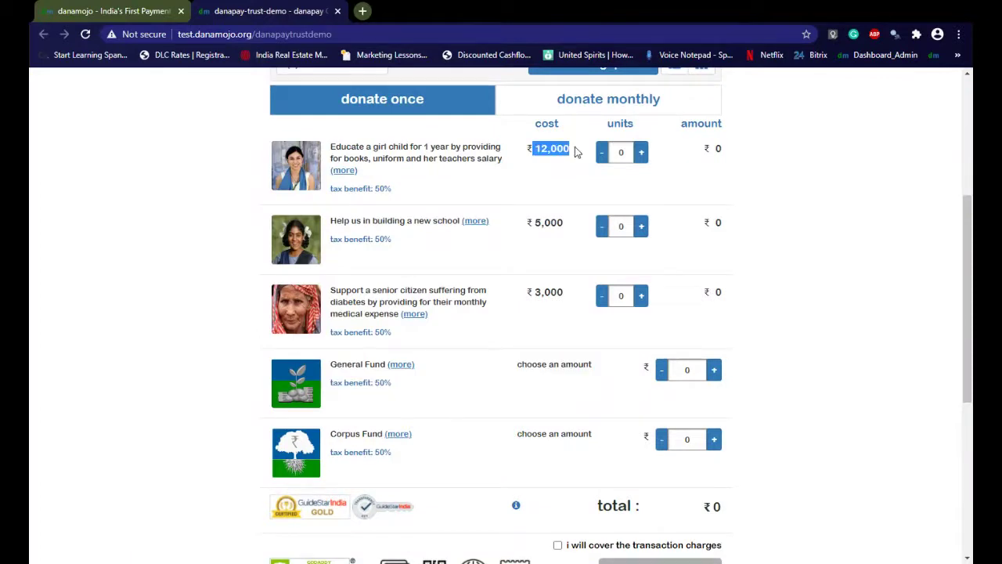
{"action": "left_click", "coordinate": [641, 152]}
{"action": "double_click", "coordinate": [640, 154]}
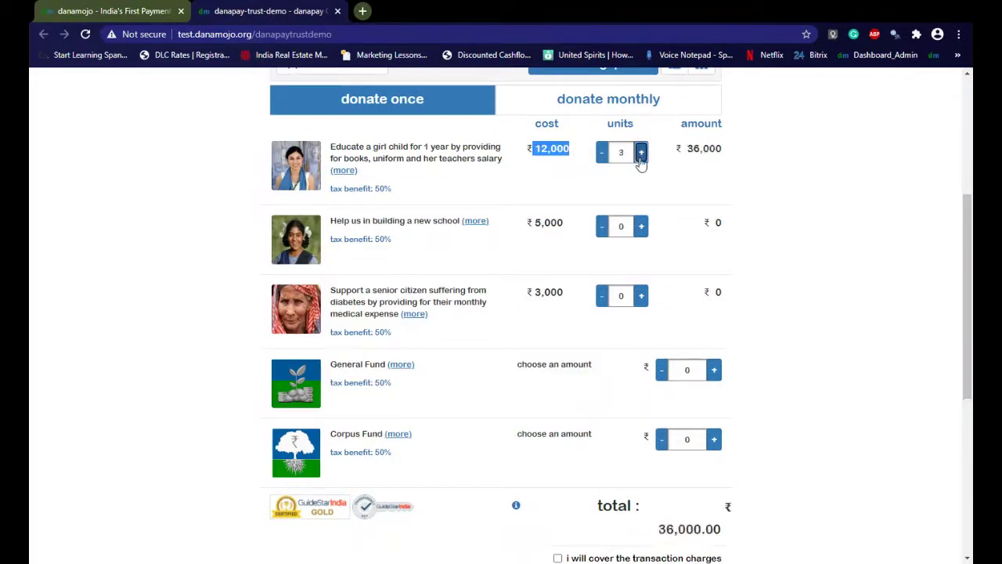
{"action": "left_click", "coordinate": [600, 153]}
{"action": "left_click", "coordinate": [600, 154]}
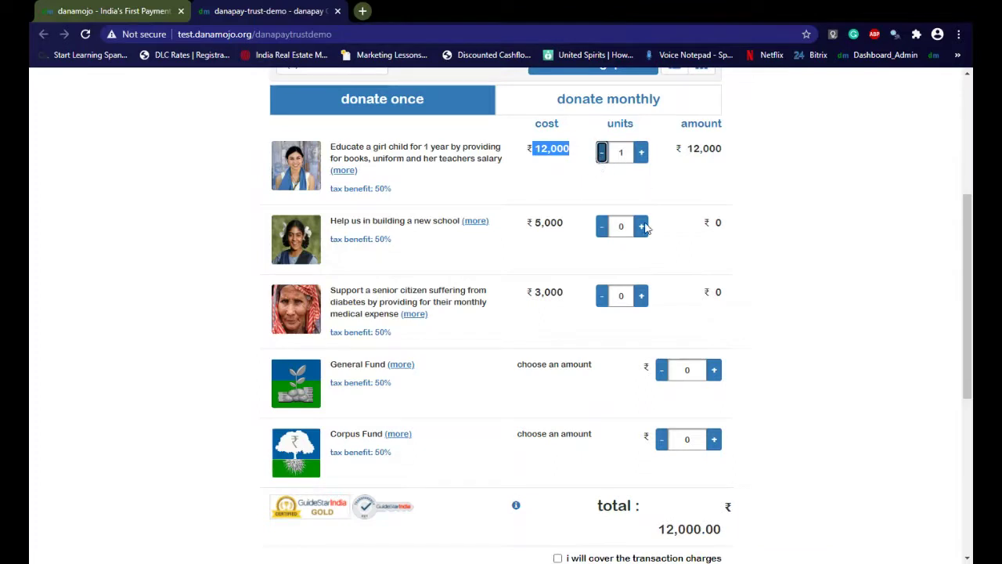
{"action": "left_click", "coordinate": [601, 154]}
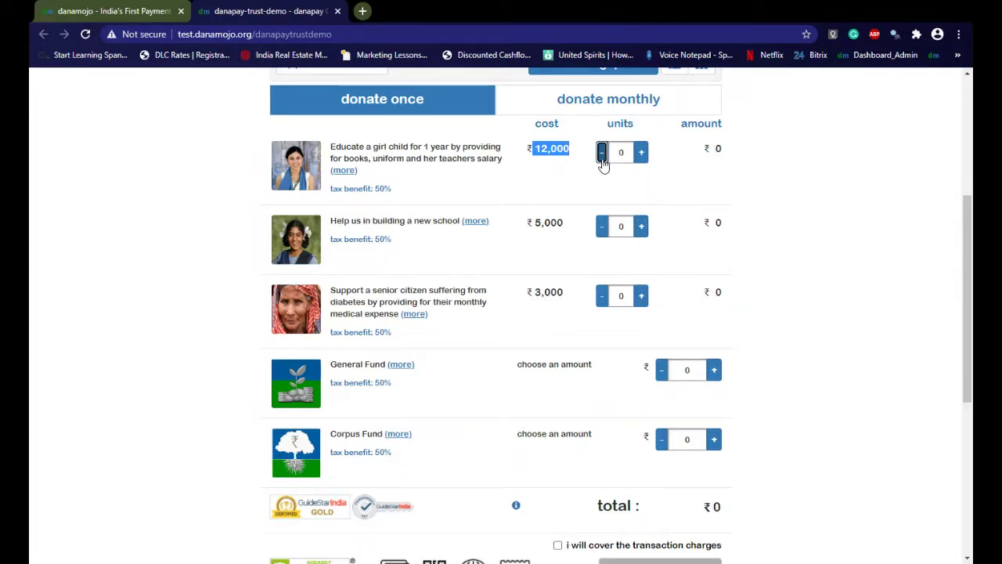
Enter 501 as a custom General Fund amount, then clear it again
{"action": "left_click_drag", "start_coordinate": [516, 365], "coordinate": [695, 373]}
{"action": "left_click", "coordinate": [694, 372]}
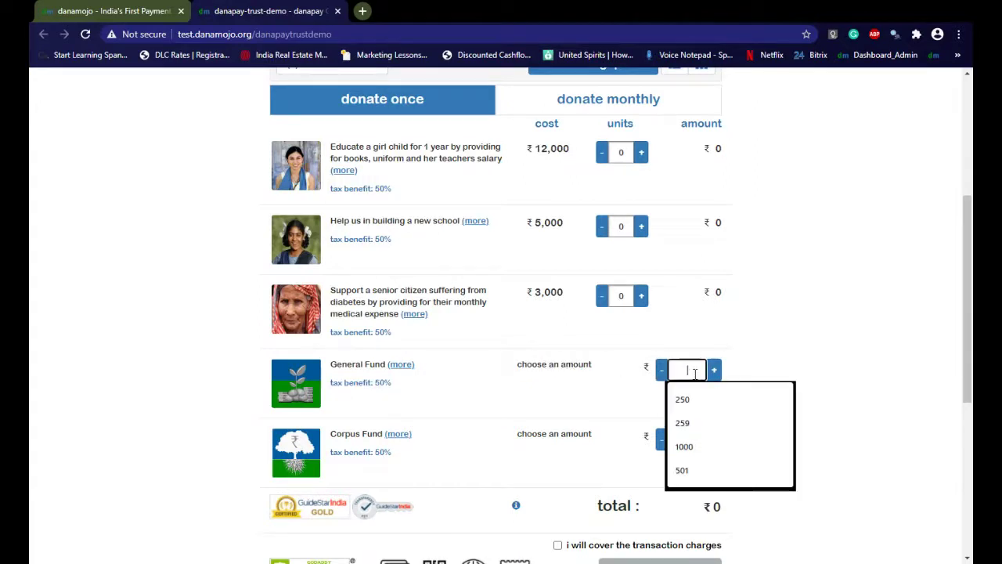
{"action": "type", "text": "501"}
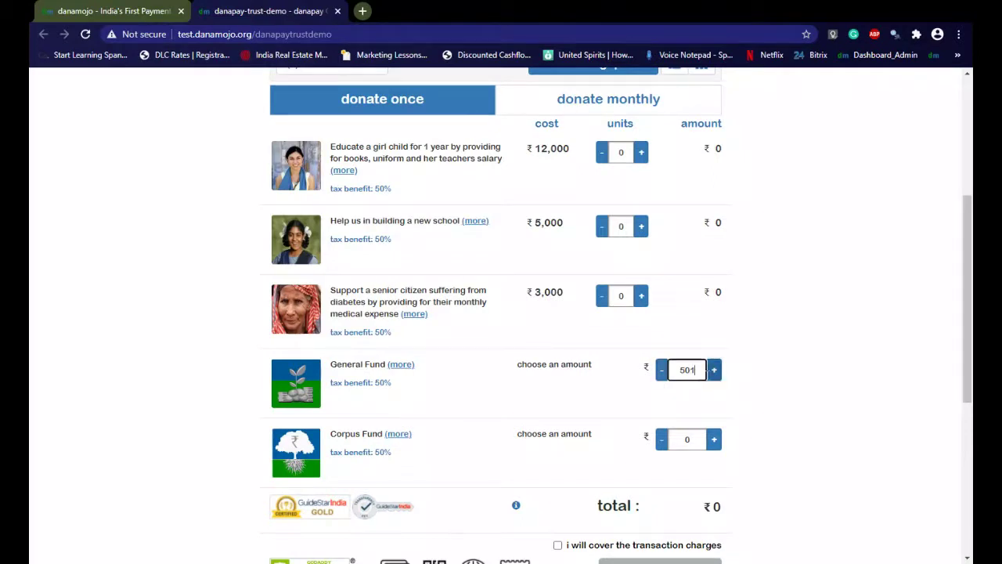
{"action": "double_click", "coordinate": [701, 372]}
{"action": "key", "text": "BackSpace"}
Add one senior-citizen medical support unit and cover transaction charges for ₹3150.00 gross
{"action": "left_click", "coordinate": [645, 303]}
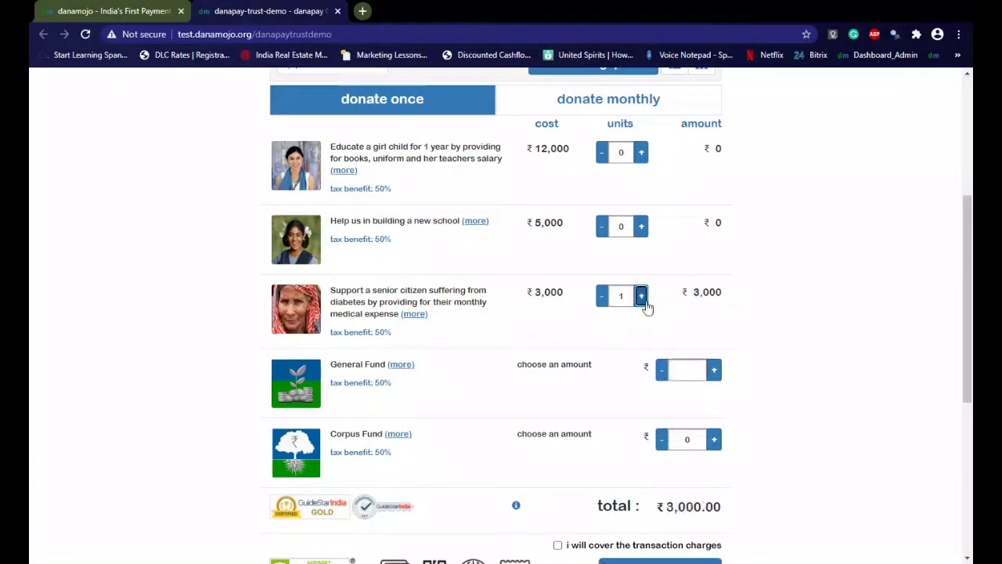
{"action": "scroll", "coordinate": [485, 380], "scroll_direction": "down", "scroll_amount": 3}
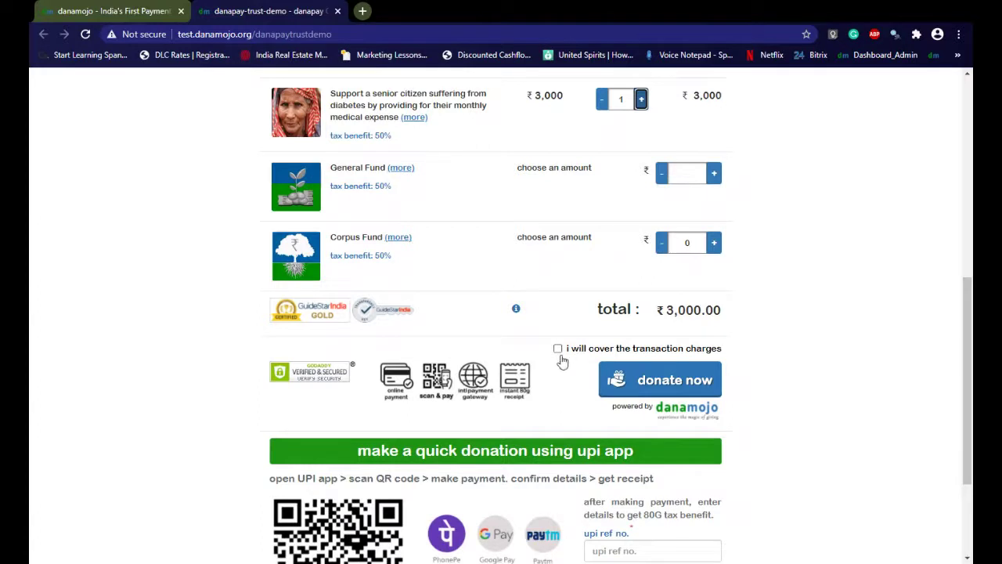
{"action": "left_click", "coordinate": [558, 349]}
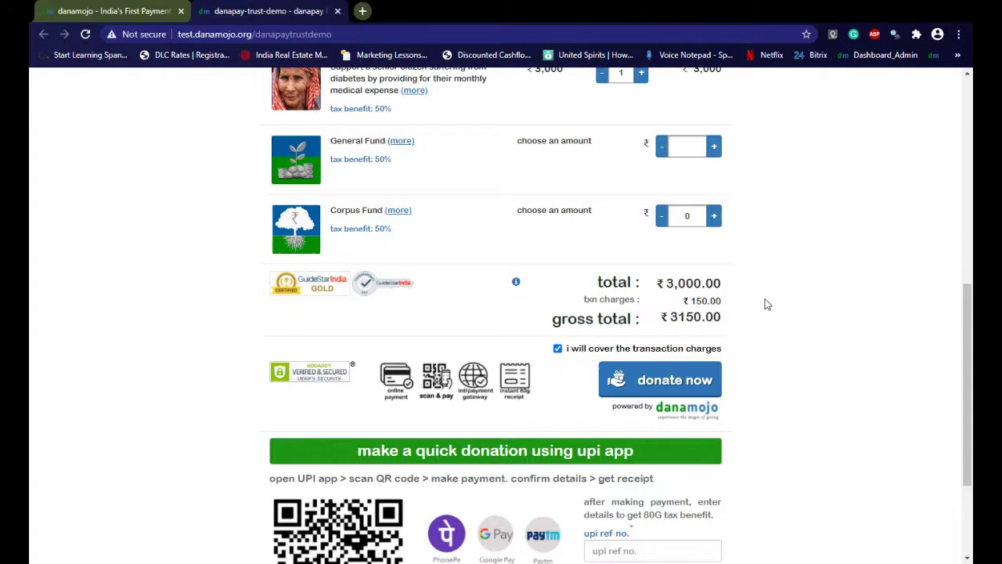
Fill the donor's e-mail, full name and address, pincode, state and city from saved details
{"action": "left_click", "coordinate": [665, 381]}
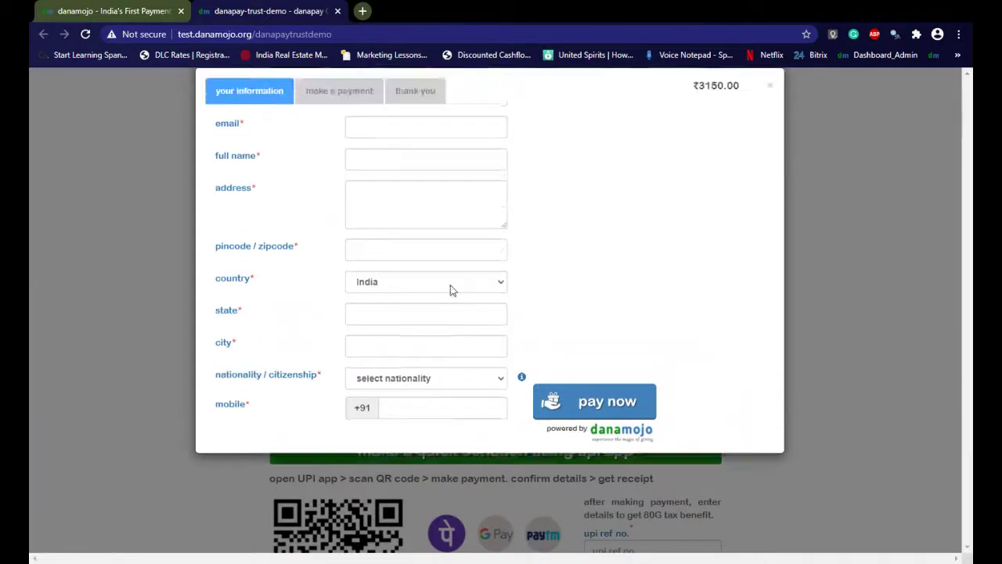
{"action": "left_click", "coordinate": [371, 128]}
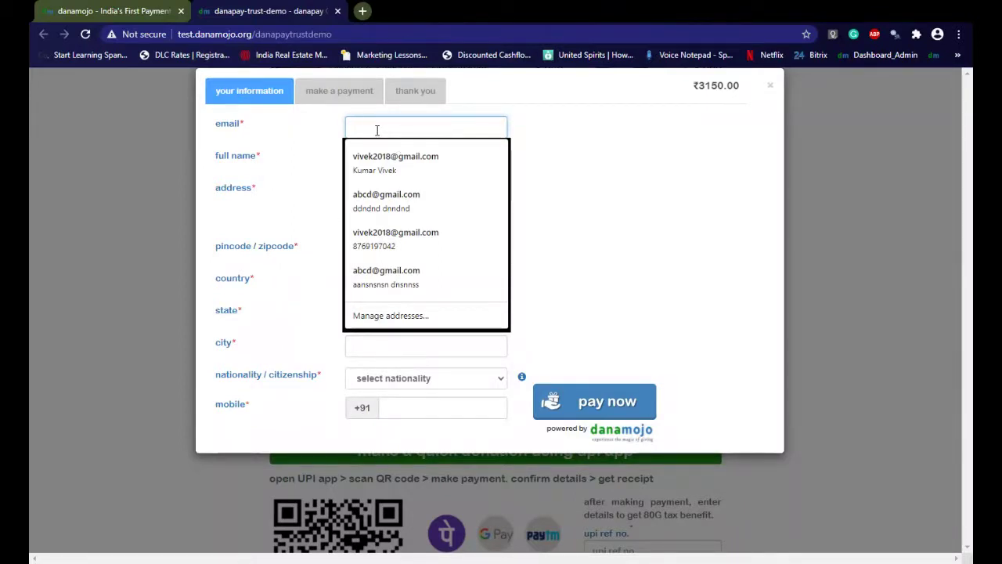
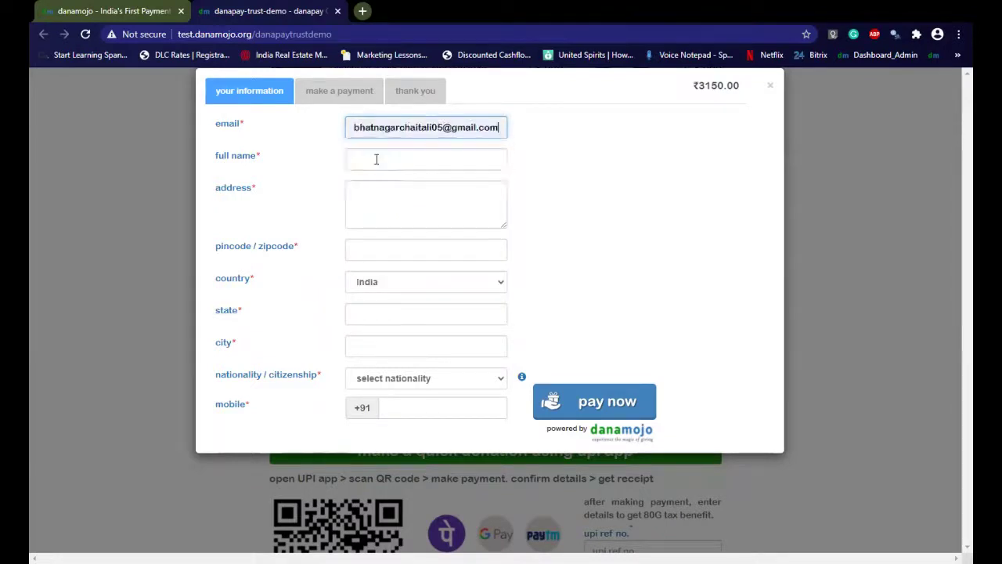
{"action": "left_click", "coordinate": [376, 159]}
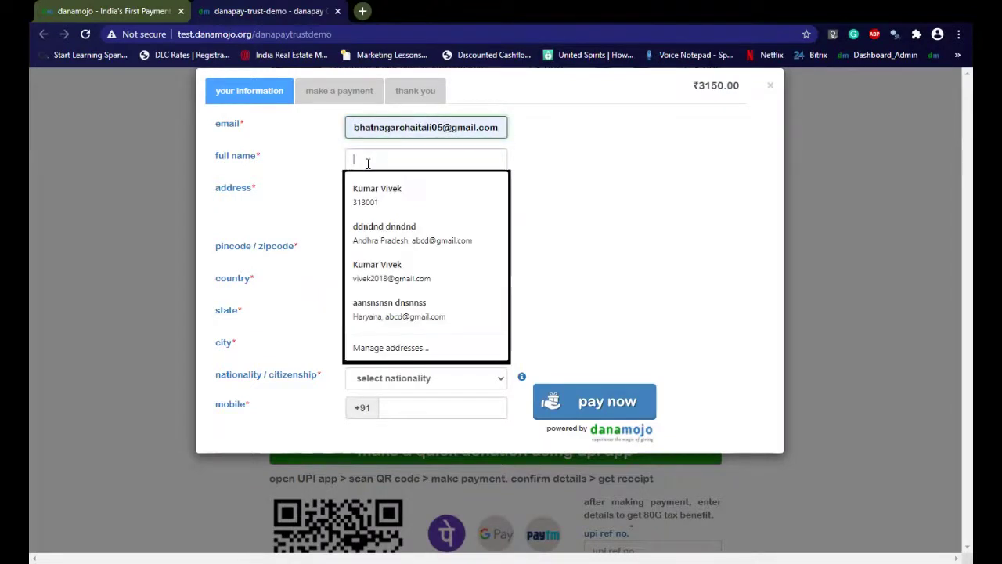
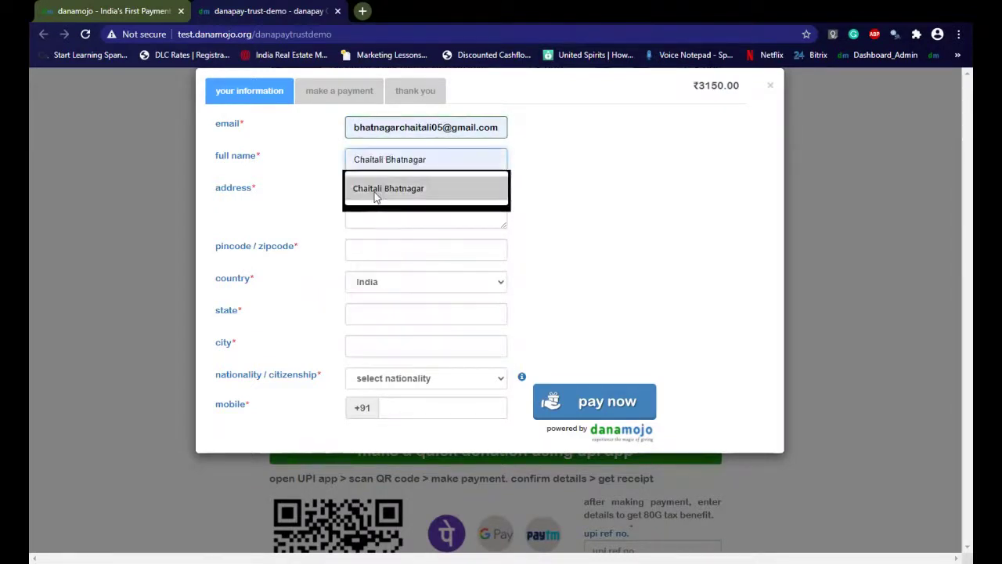
{"action": "left_click", "coordinate": [374, 195]}
{"action": "left_click", "coordinate": [373, 199]}
{"action": "left_click", "coordinate": [383, 249]}
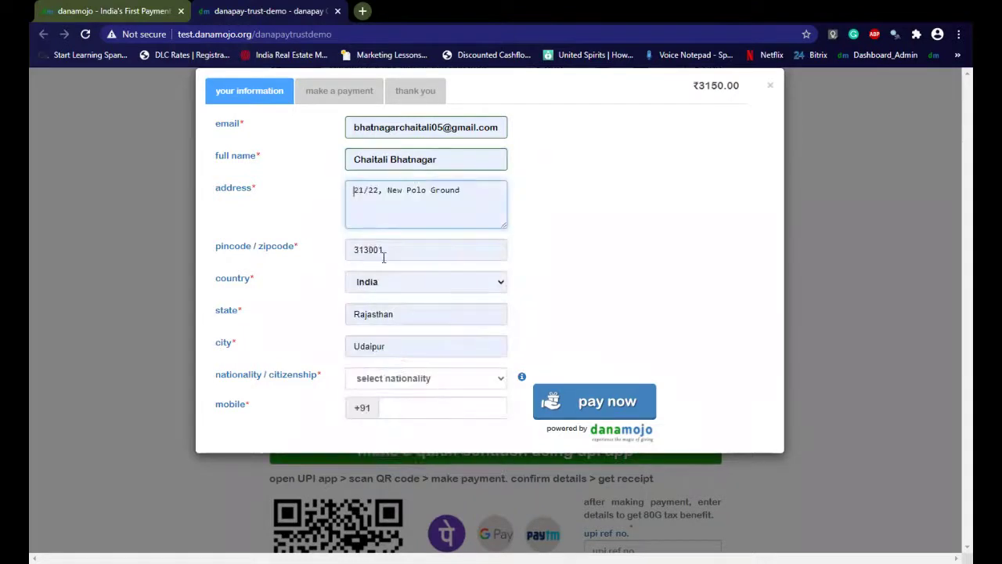
Set nationality to India, fill the saved mobile number, and proceed to payment
{"action": "left_click", "coordinate": [395, 384]}
{"action": "left_click", "coordinate": [379, 161]}
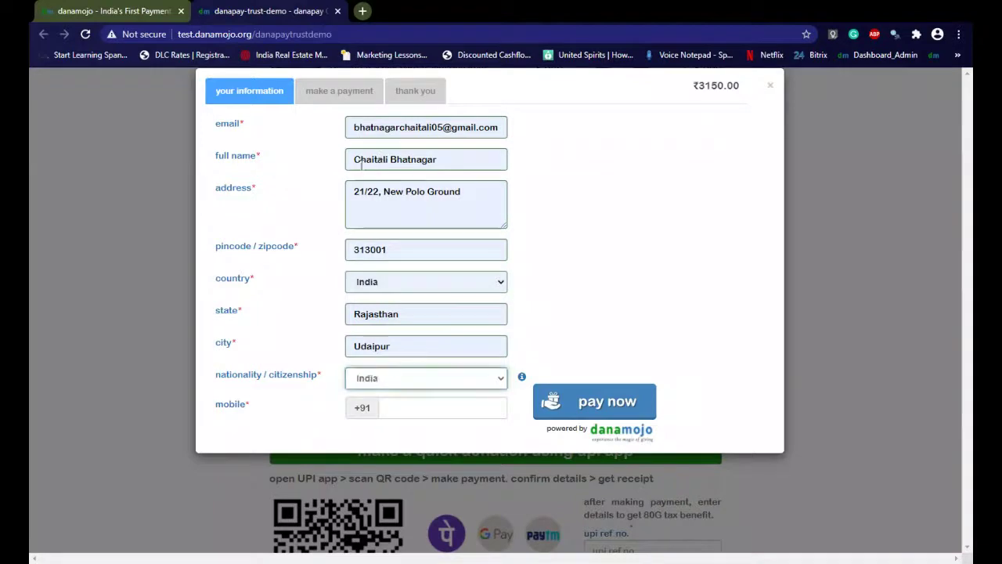
{"action": "left_click", "coordinate": [392, 407]}
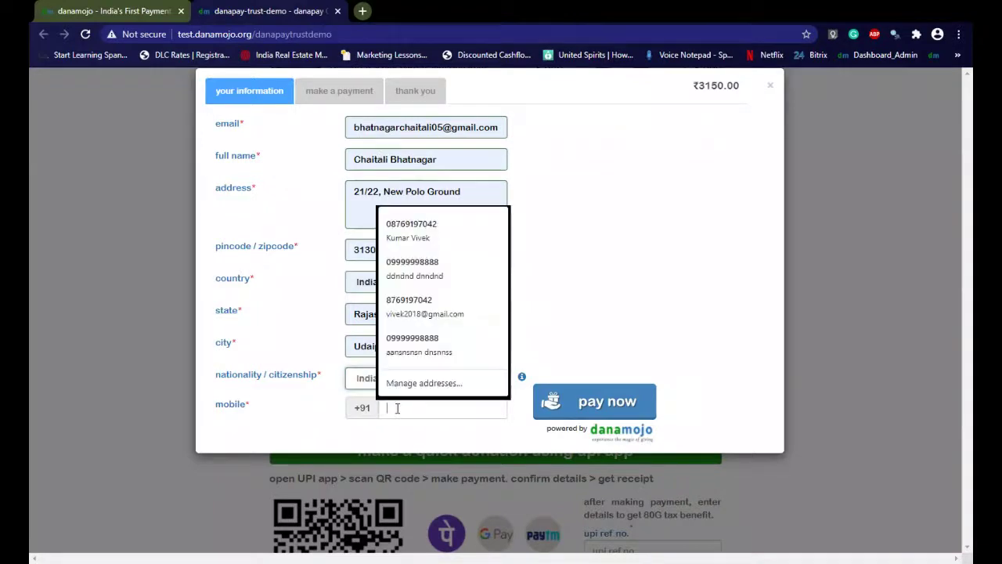
{"action": "left_click", "coordinate": [420, 315]}
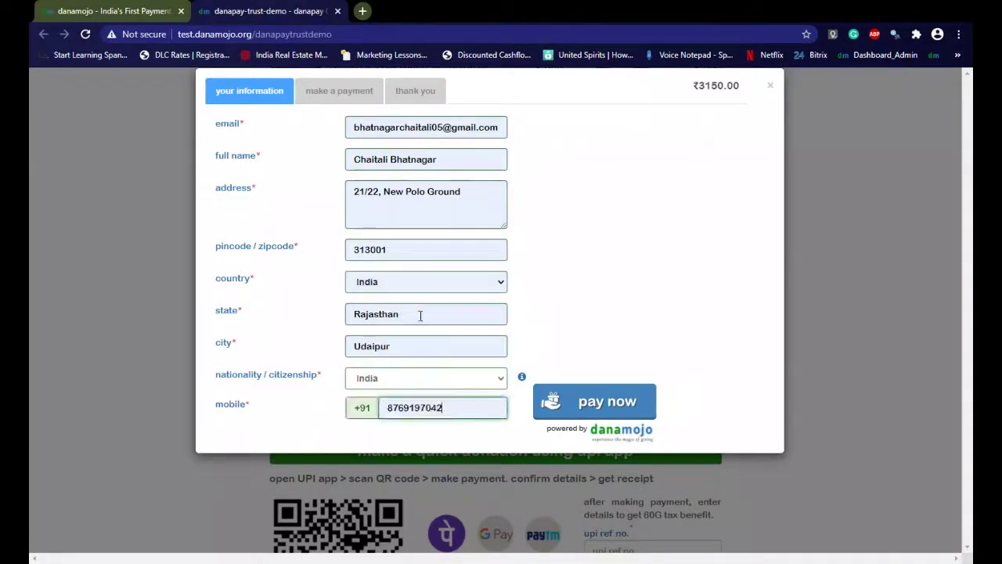
{"action": "left_click", "coordinate": [607, 404]}
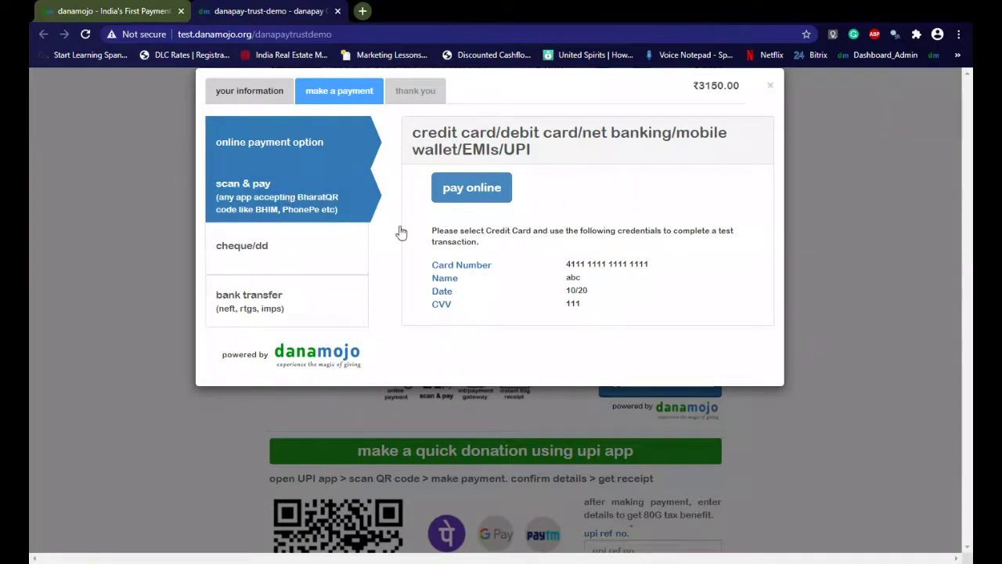
Pay by cheque from State Bank Of India, cheque number 1234, and submit to reach the thank-you page
{"action": "left_click", "coordinate": [357, 217]}
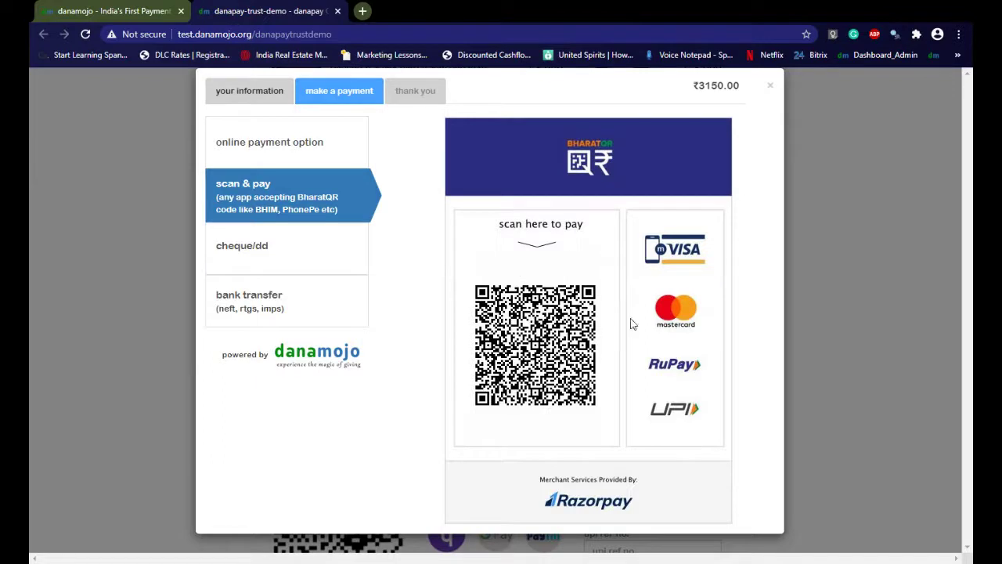
{"action": "left_click", "coordinate": [321, 271]}
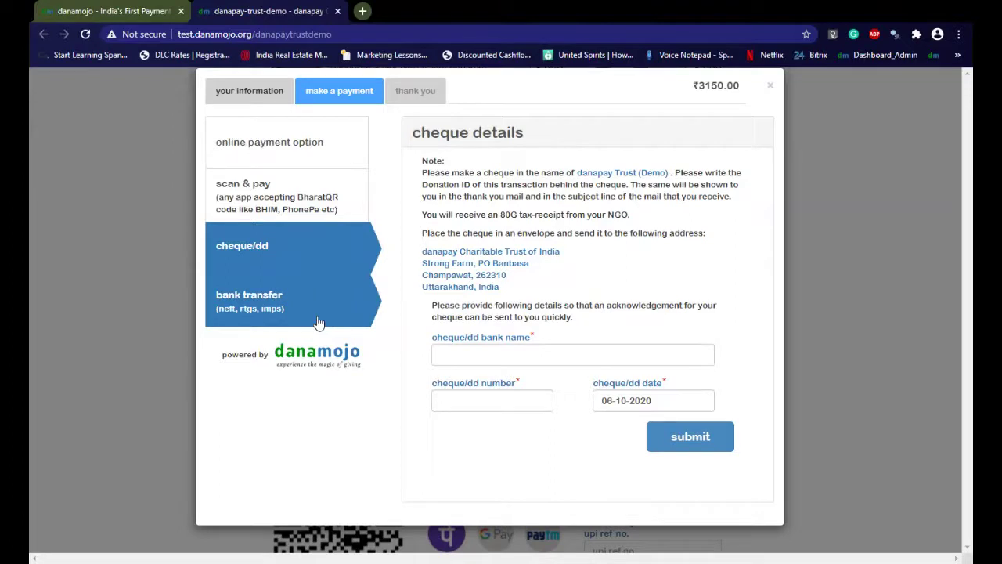
{"action": "left_click", "coordinate": [461, 356]}
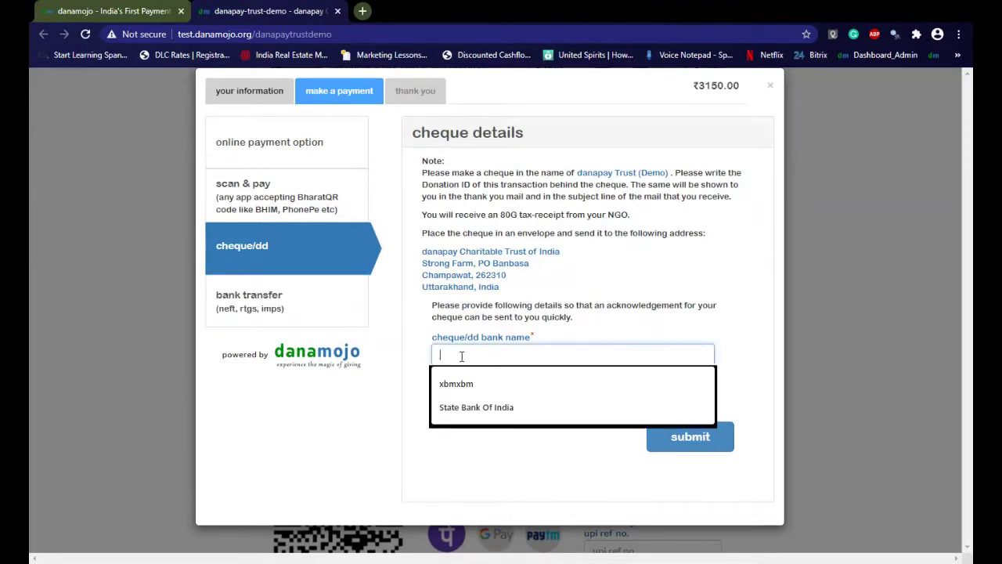
{"action": "left_click", "coordinate": [477, 407]}
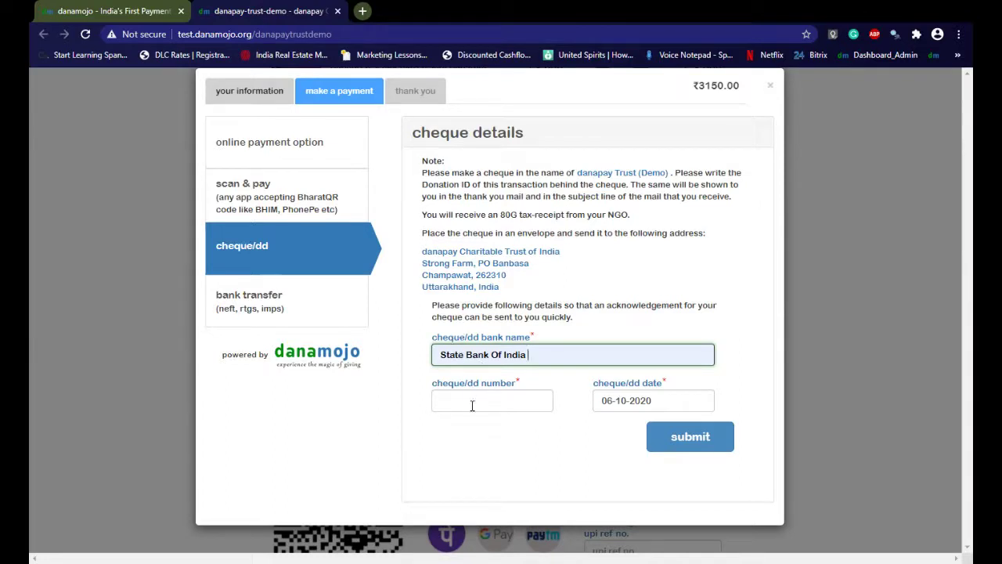
{"action": "left_click", "coordinate": [478, 402]}
{"action": "type", "text": "1234"}
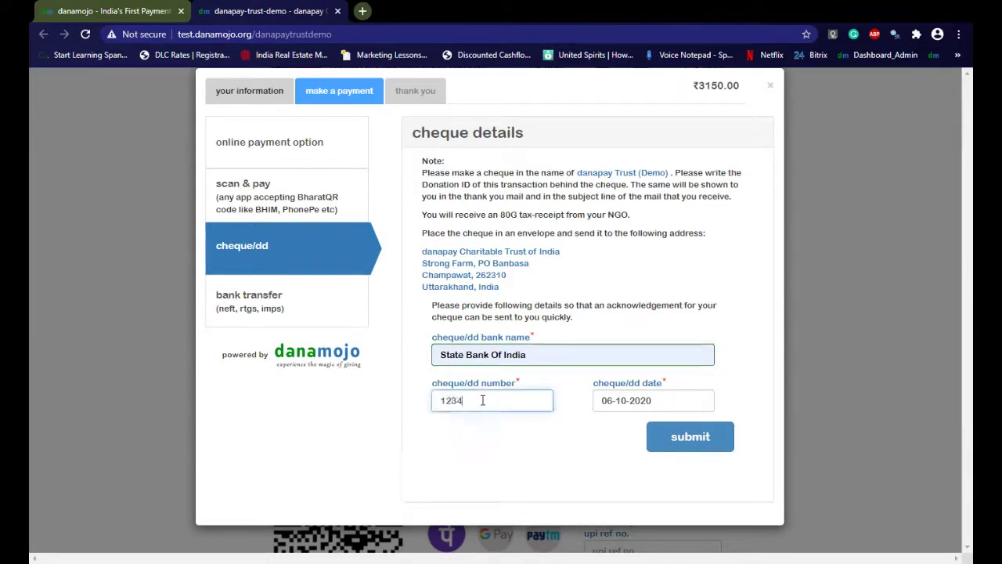
{"action": "left_click", "coordinate": [683, 440]}
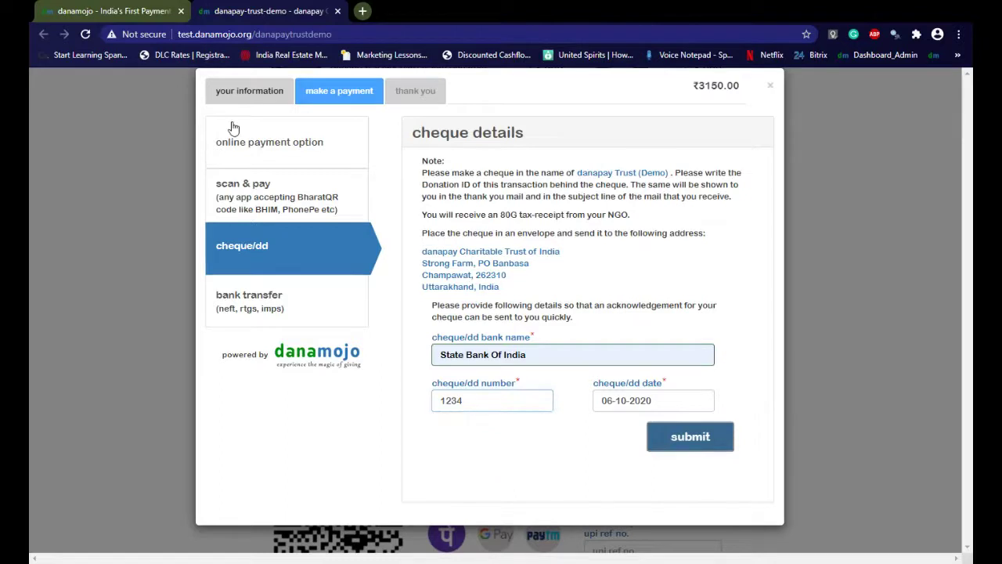
{"action": "left_click_drag", "start_coordinate": [227, 164], "coordinate": [427, 172]}
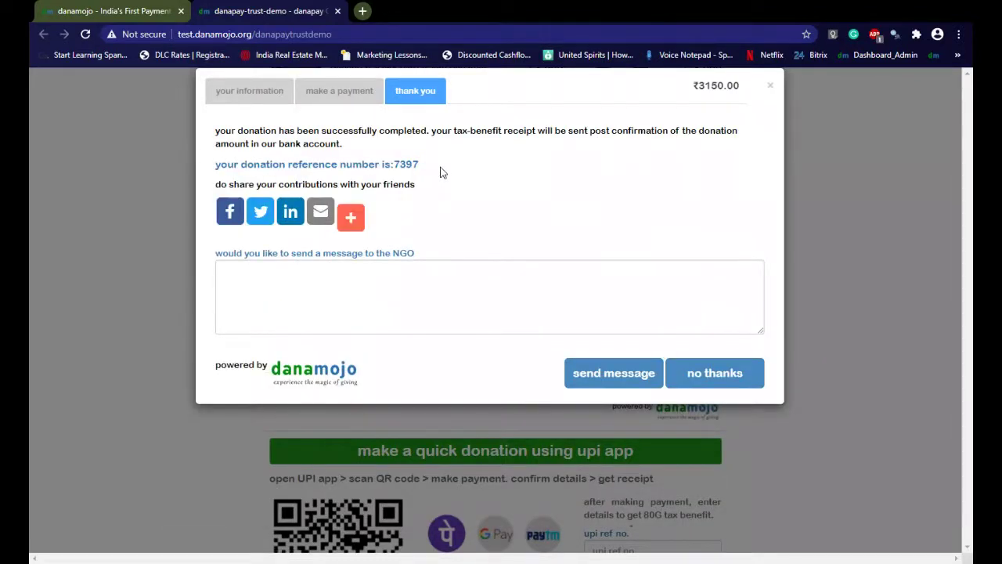
Leave the NGO message unsent and choose 'no thanks' to return to the donation page
{"action": "left_click", "coordinate": [251, 287]}
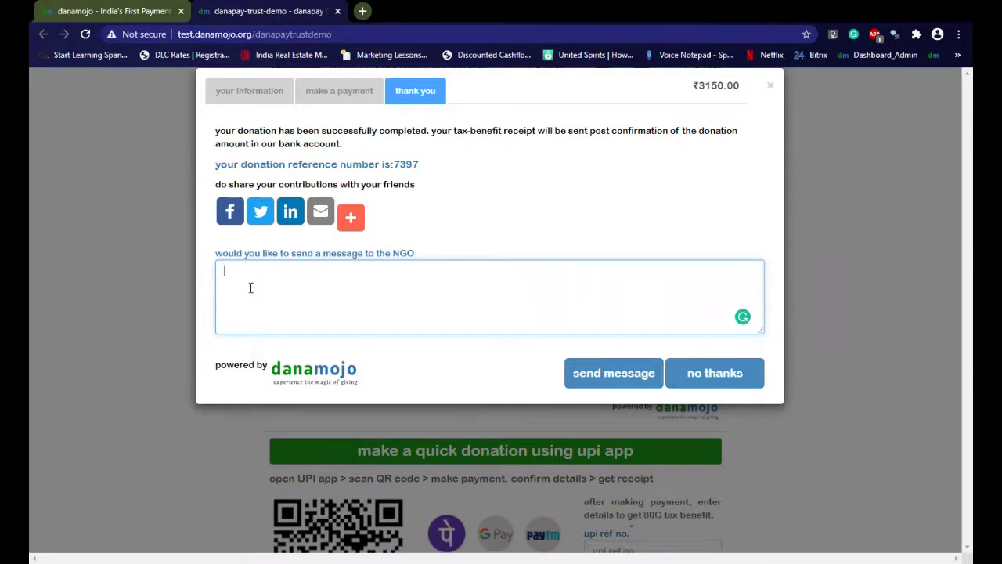
{"action": "left_click", "coordinate": [693, 384]}
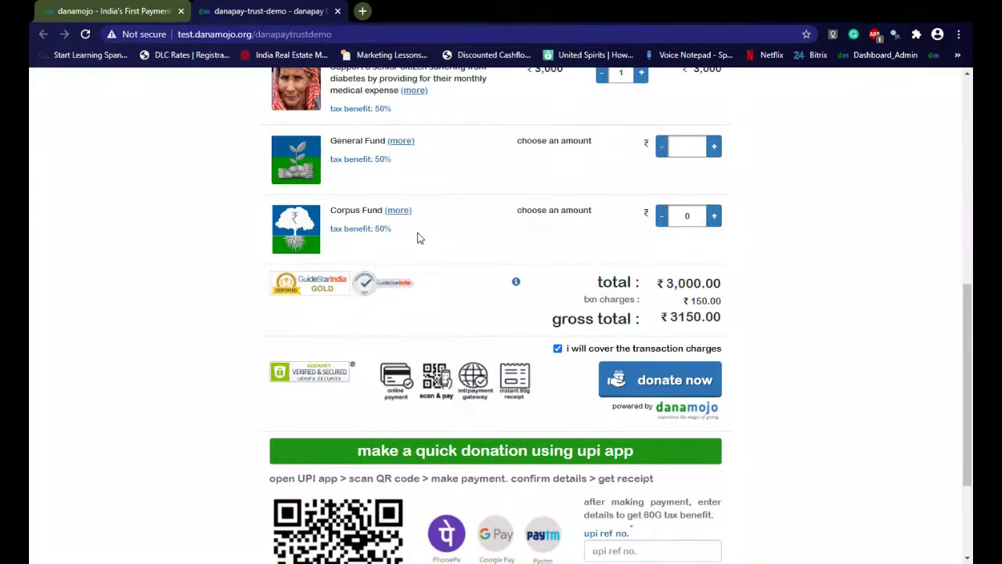
{"action": "scroll", "coordinate": [409, 241], "scroll_direction": "up", "scroll_amount": 1}
{"action": "scroll", "coordinate": [409, 241], "scroll_direction": "up", "scroll_amount": 6}
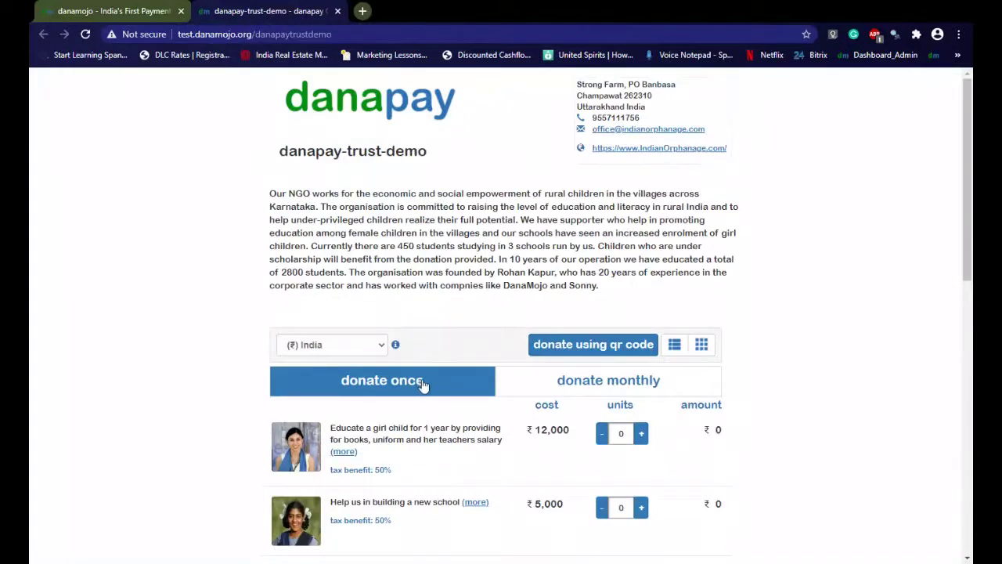
Add a second senior-citizen support unit and start checkout for the ₹6,300 donation
{"action": "scroll", "coordinate": [426, 383], "scroll_direction": "down", "scroll_amount": 2}
{"action": "scroll", "coordinate": [675, 367], "scroll_direction": "down", "scroll_amount": 2}
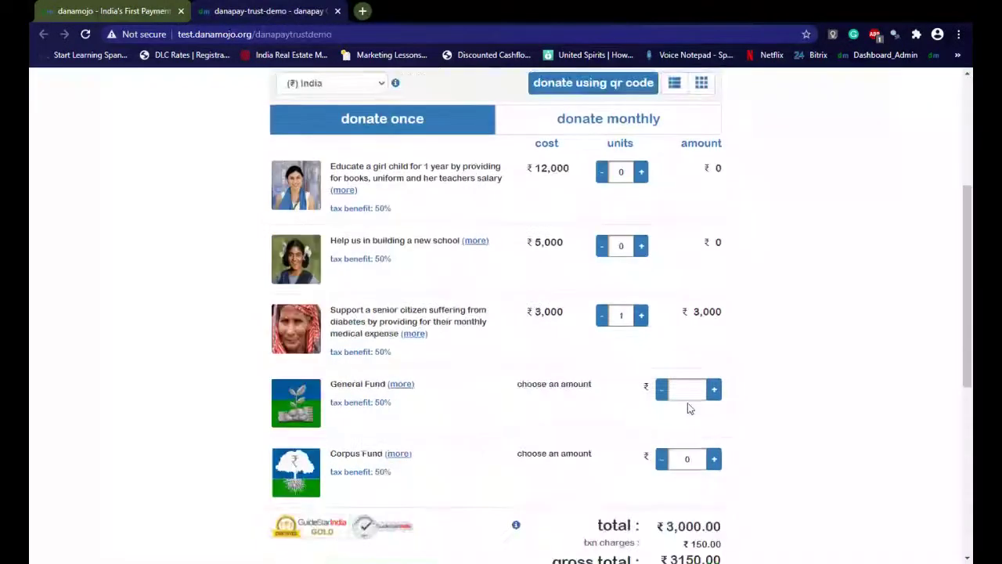
{"action": "left_click", "coordinate": [641, 315]}
{"action": "scroll", "coordinate": [671, 331], "scroll_direction": "down", "scroll_amount": 4}
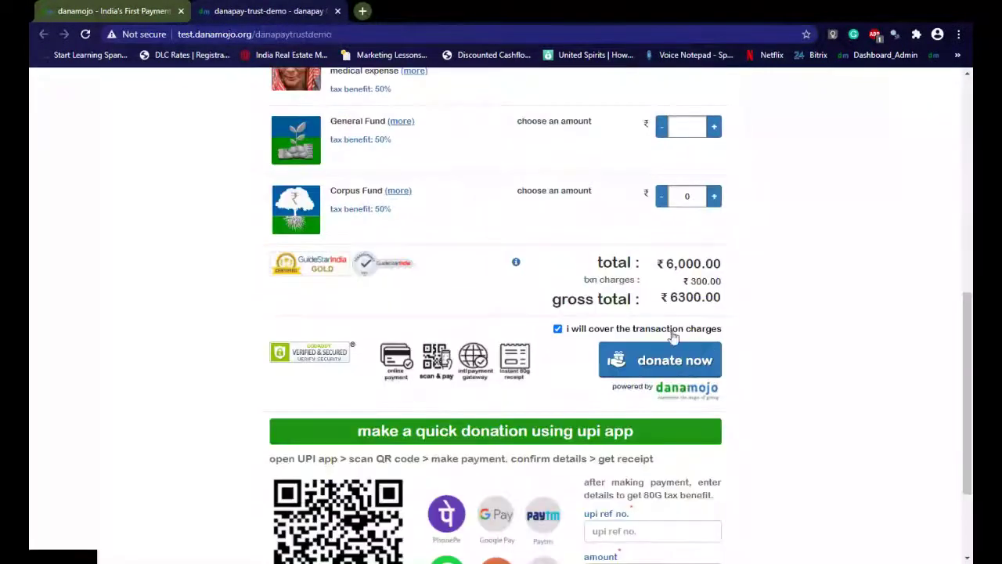
{"action": "left_click", "coordinate": [661, 368]}
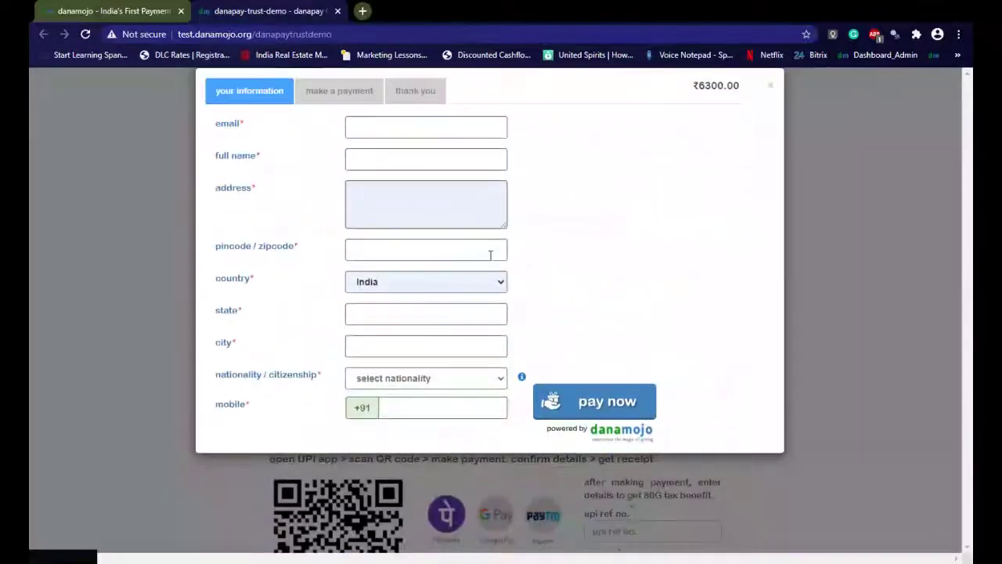
Autofill the donor's e-mail, address, India nationality and mobile, then continue to payment
{"action": "left_click", "coordinate": [368, 126]}
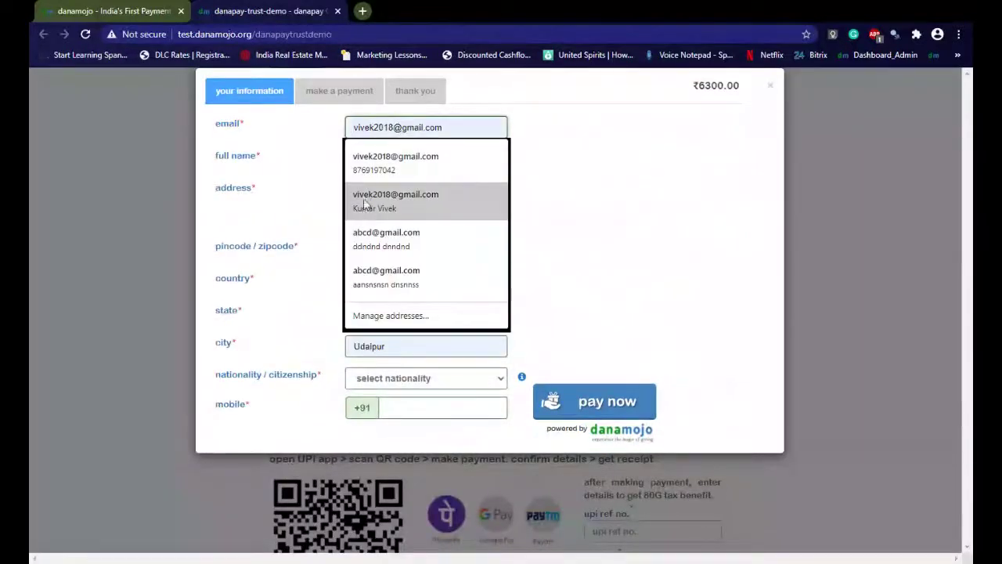
{"action": "left_click", "coordinate": [368, 174]}
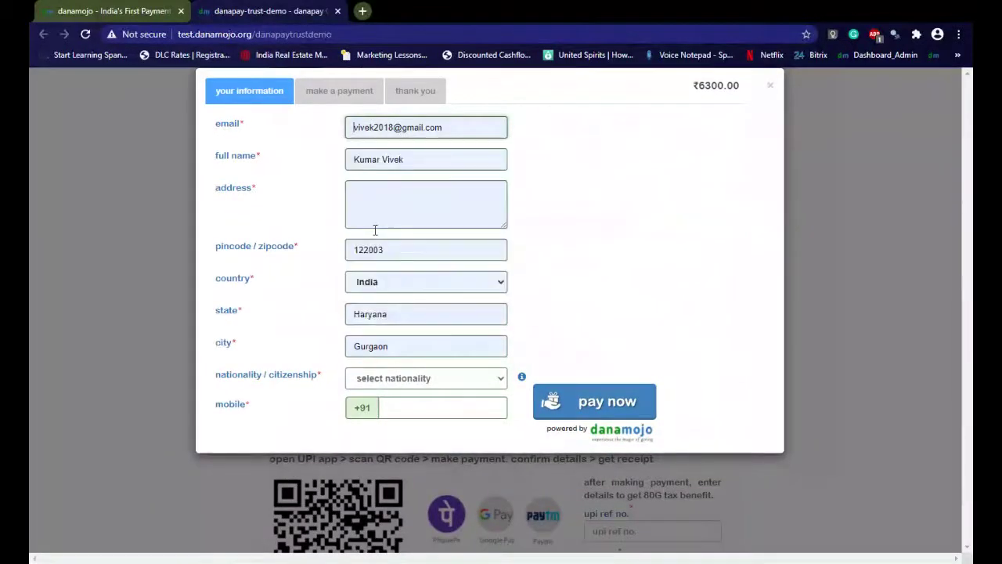
{"action": "left_click", "coordinate": [373, 212]}
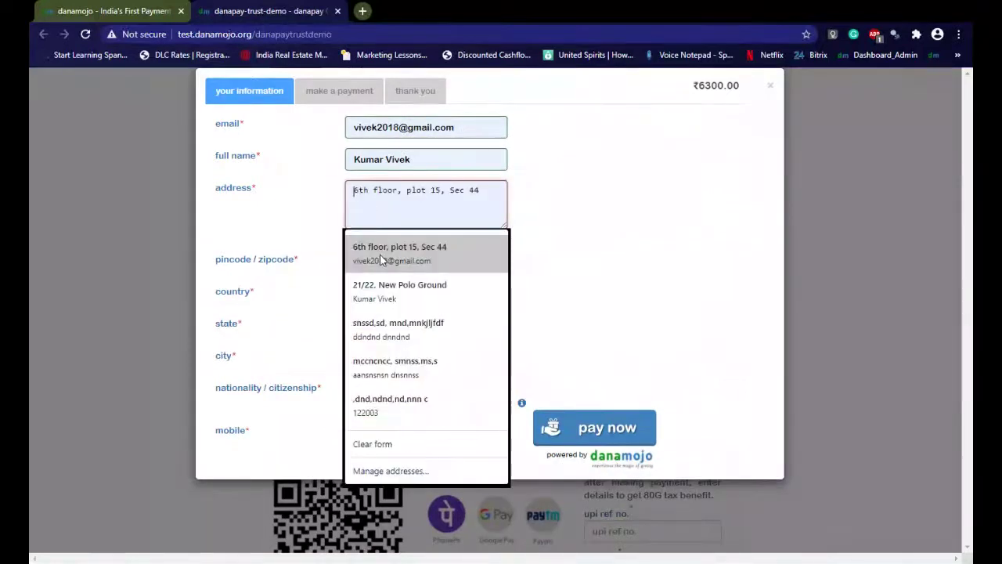
{"action": "left_click", "coordinate": [382, 260]}
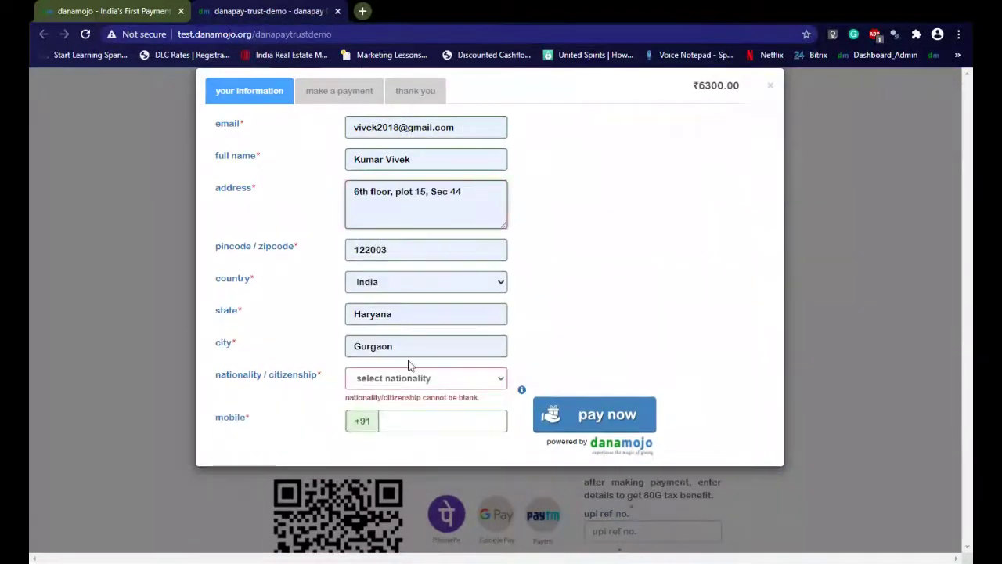
{"action": "left_click", "coordinate": [404, 395]}
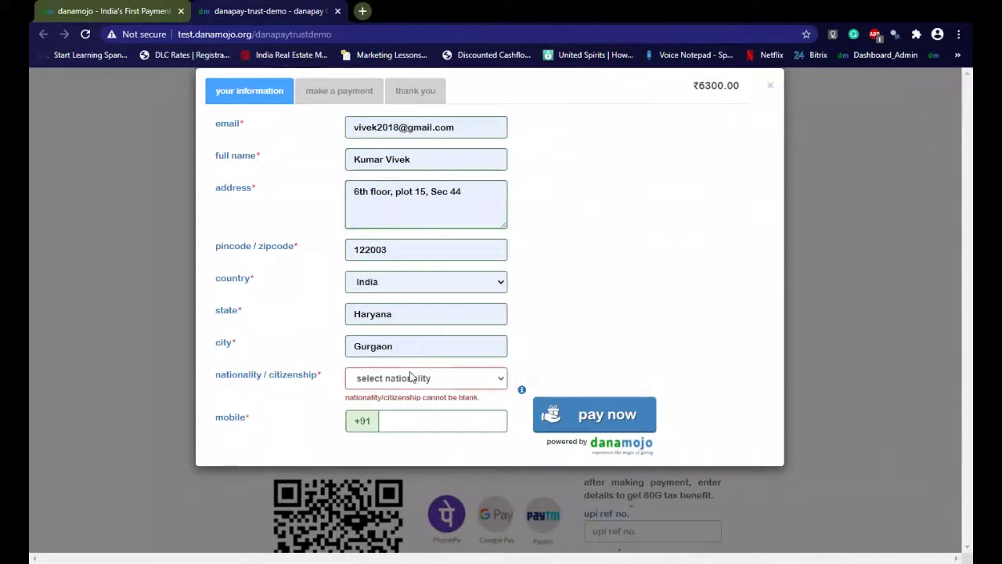
{"action": "key", "text": "i"}
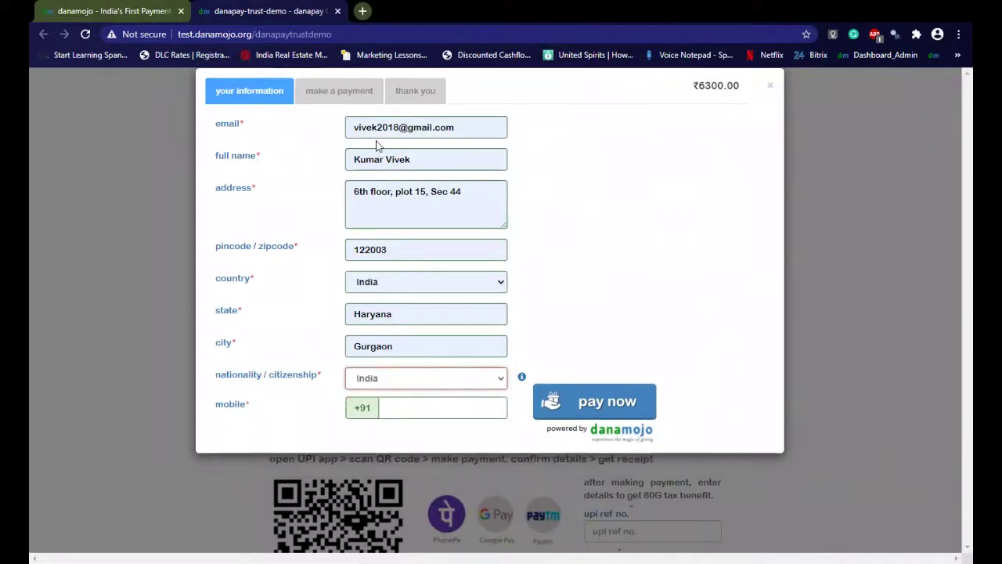
{"action": "left_click", "coordinate": [407, 406]}
{"action": "left_click", "coordinate": [415, 229]}
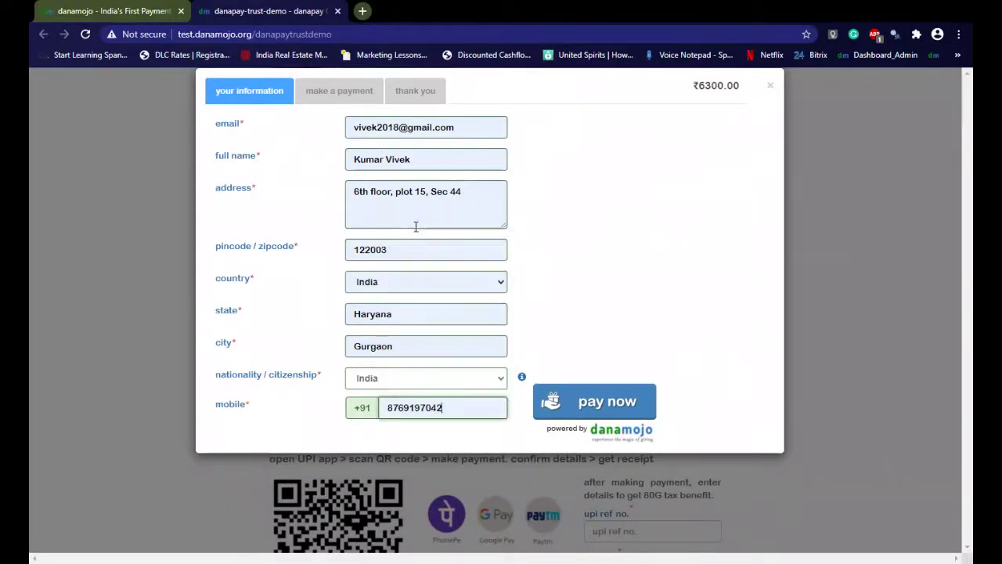
{"action": "left_click", "coordinate": [556, 396]}
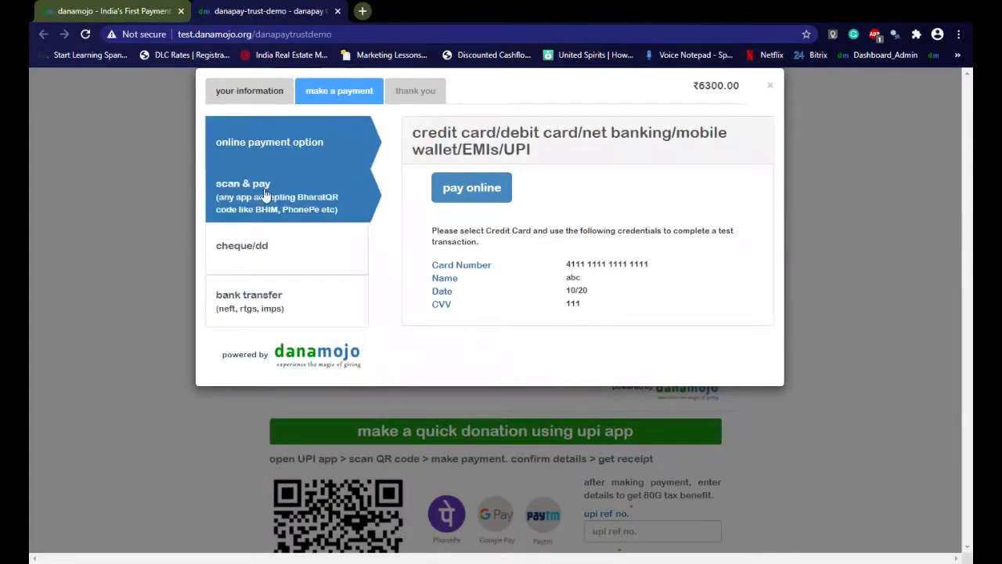
Pay ₹6,300 online by card with the test card, expiry 10/20 and CVV, without remembering it
{"action": "left_click", "coordinate": [468, 196]}
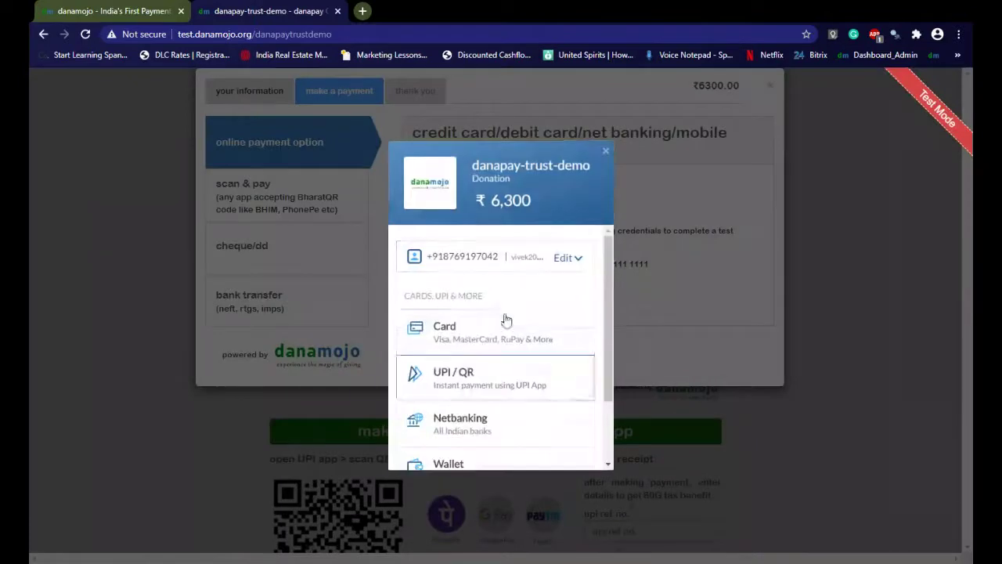
{"action": "scroll", "coordinate": [458, 363], "scroll_direction": "down", "scroll_amount": 1}
{"action": "scroll", "coordinate": [458, 363], "scroll_direction": "up", "scroll_amount": 1}
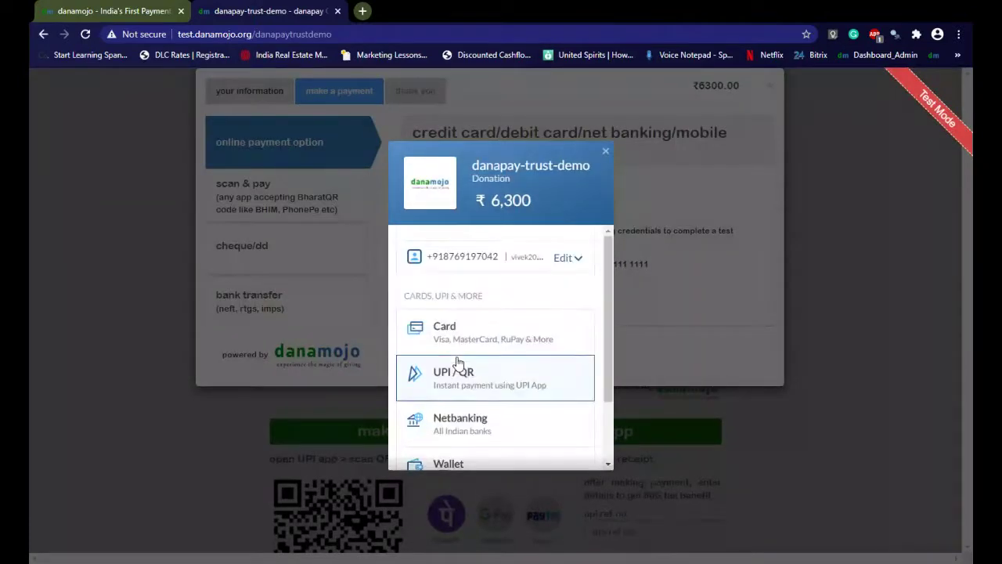
{"action": "scroll", "coordinate": [458, 362], "scroll_direction": "down", "scroll_amount": 1}
{"action": "left_click", "coordinate": [479, 260]}
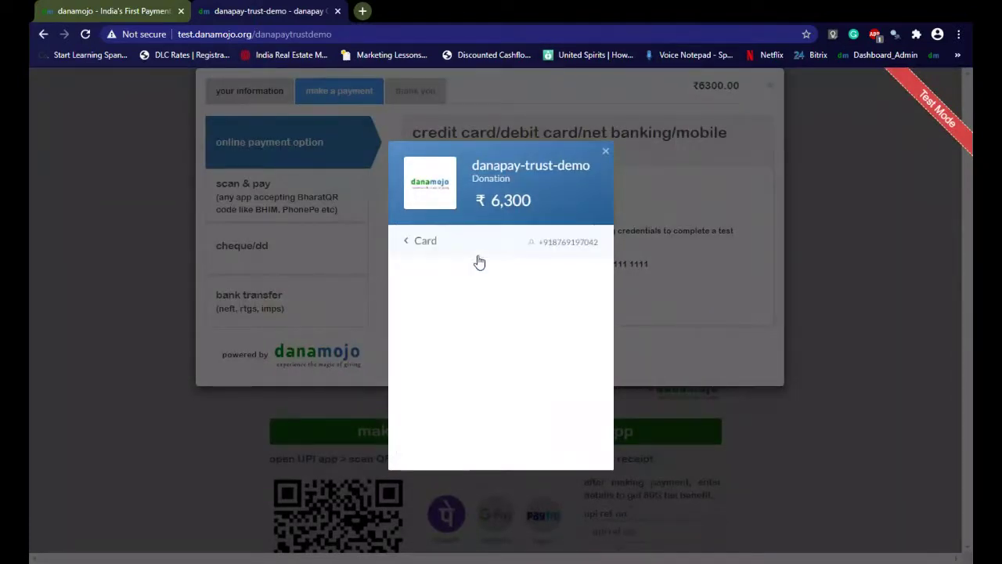
{"action": "type", "text": "411"}
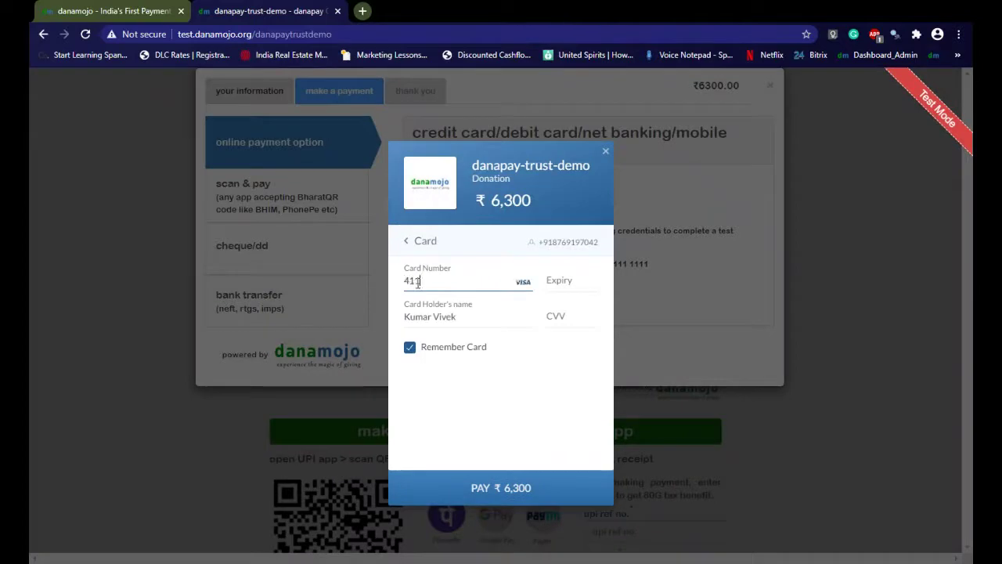
{"action": "type", "text": "1 1111 1111"}
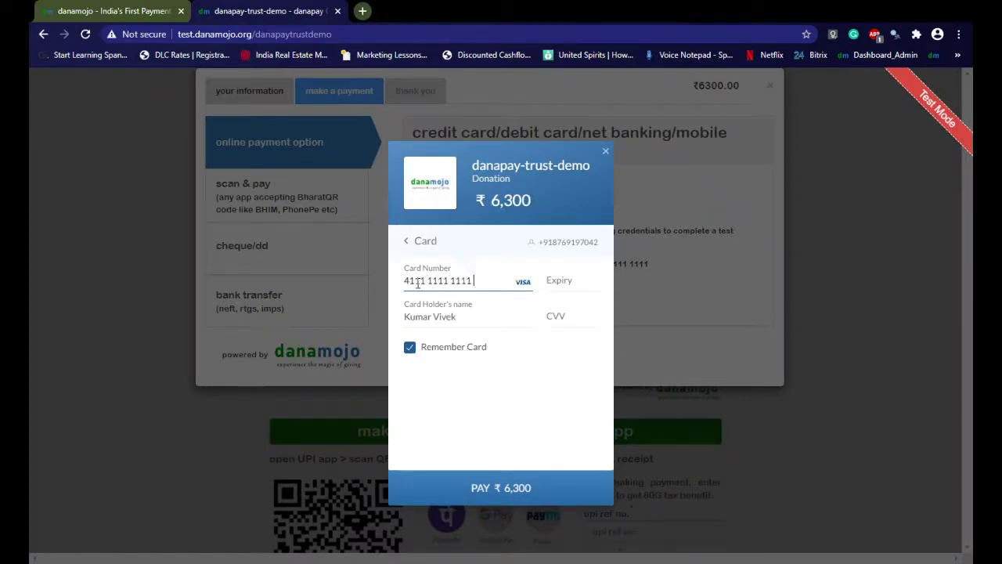
{"action": "type", "text": "11"}
{"action": "type", "text": "1111020"}
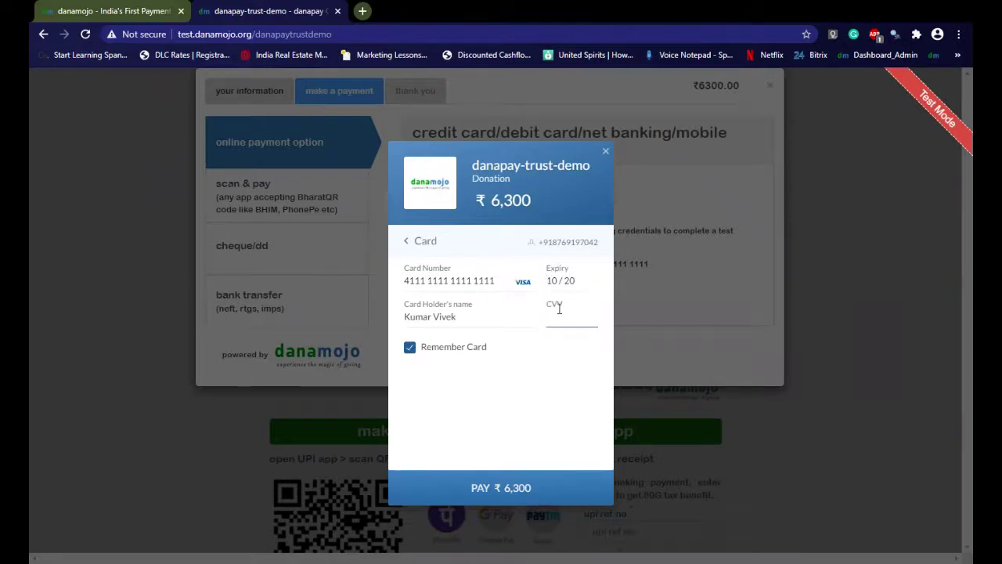
{"action": "type", "text": "123"}
{"action": "left_click", "coordinate": [410, 349]}
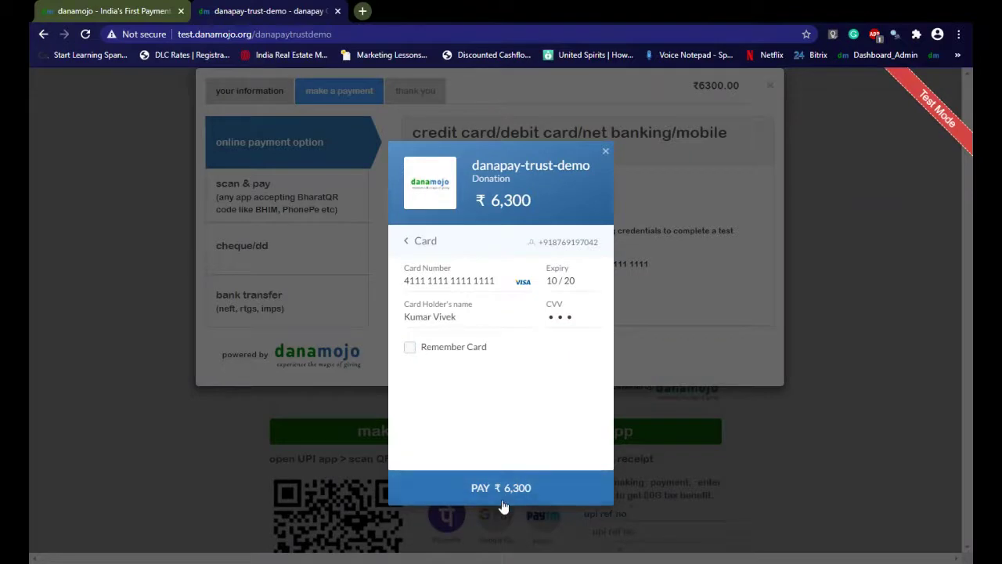
{"action": "left_click", "coordinate": [502, 502]}
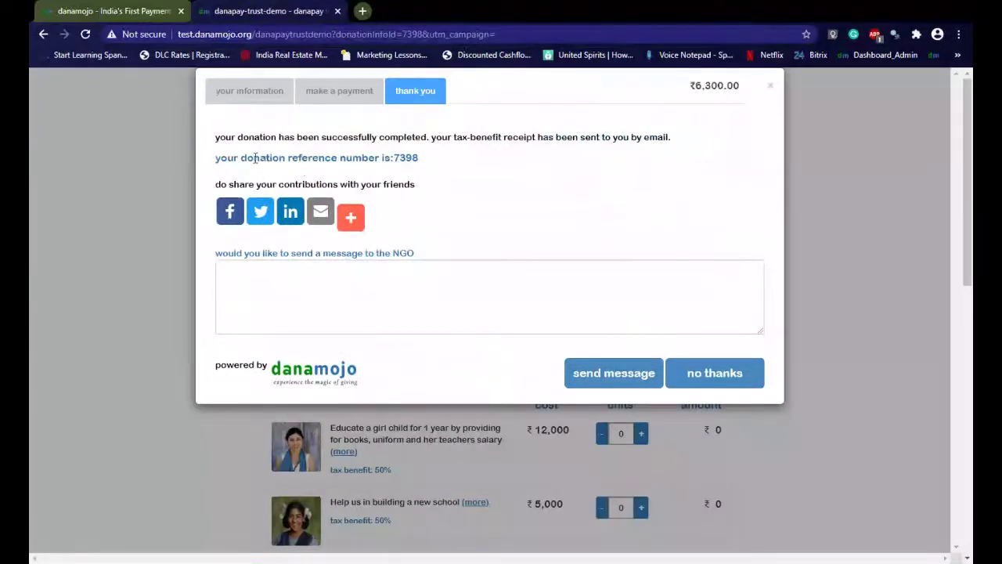
Select the confirmation and reference text, type then delete 'Great Wrrk', and close with 'no thanks'
{"action": "left_click_drag", "start_coordinate": [261, 160], "coordinate": [348, 161]}
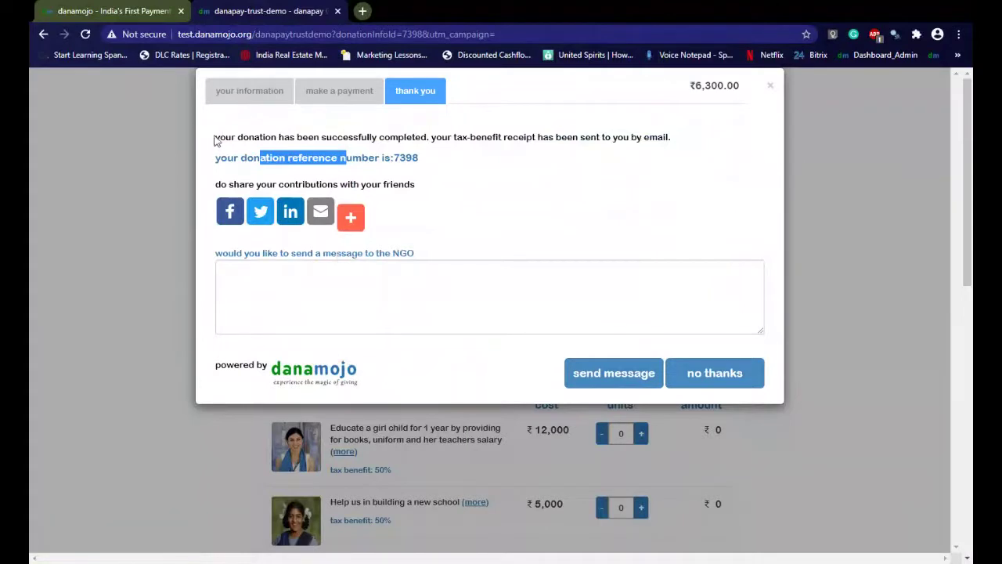
{"action": "left_click_drag", "start_coordinate": [215, 135], "coordinate": [467, 162]}
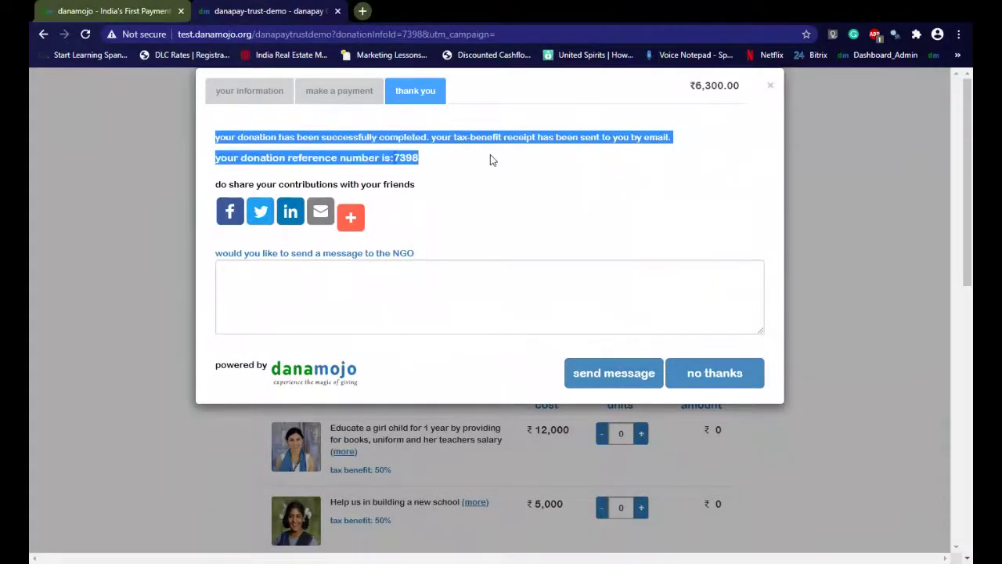
{"action": "left_click", "coordinate": [319, 306]}
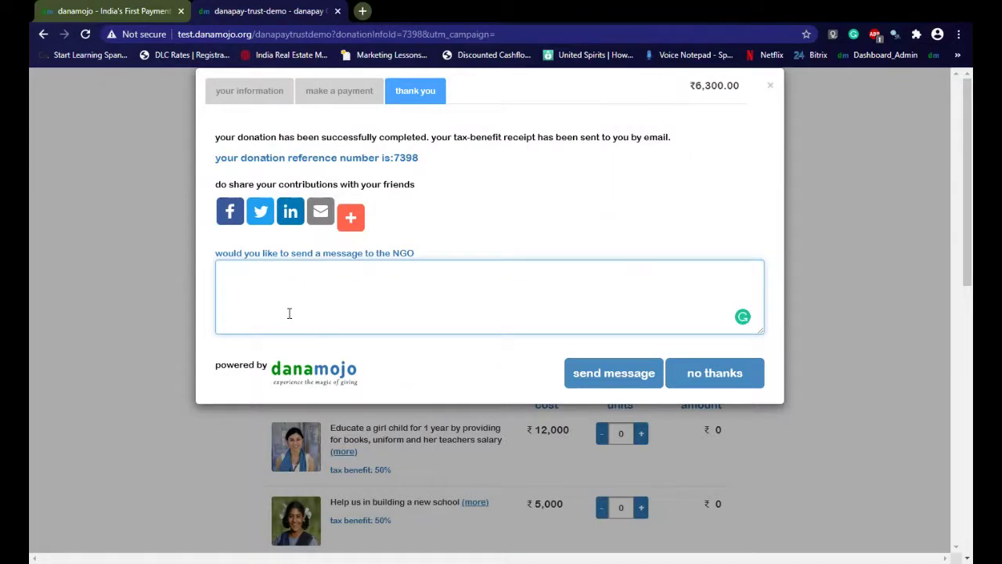
{"action": "type", "text": "Great Wr"}
{"action": "type", "text": "rk"}
{"action": "key", "text": "ctrl+a"}
{"action": "key", "text": "BackSpace"}
{"action": "left_click", "coordinate": [700, 376]}
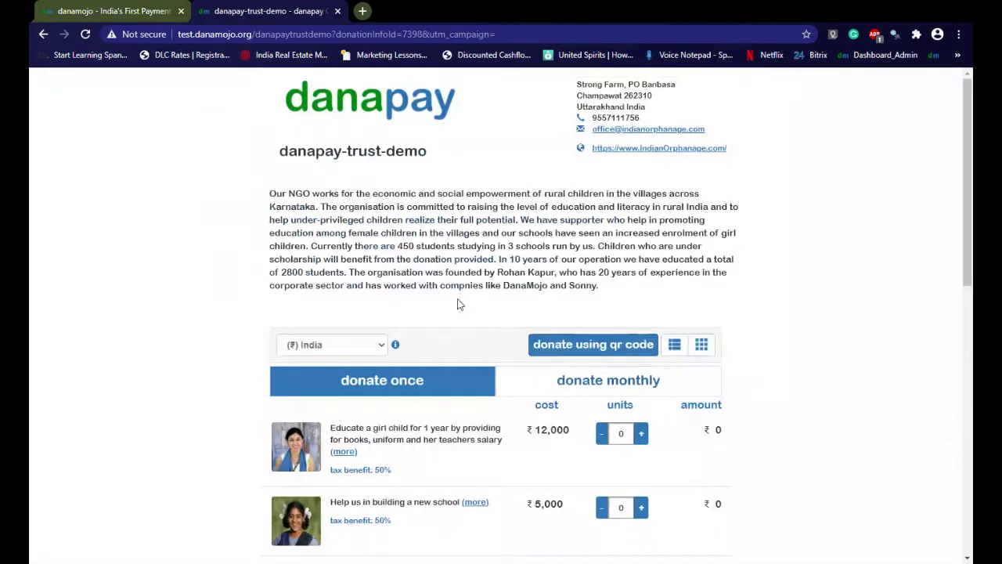
Show monthly options: tailoring ₹750, senior-citizen food ₹500, girl-child tuition ₹250
{"action": "scroll", "coordinate": [444, 270], "scroll_direction": "down", "scroll_amount": 5}
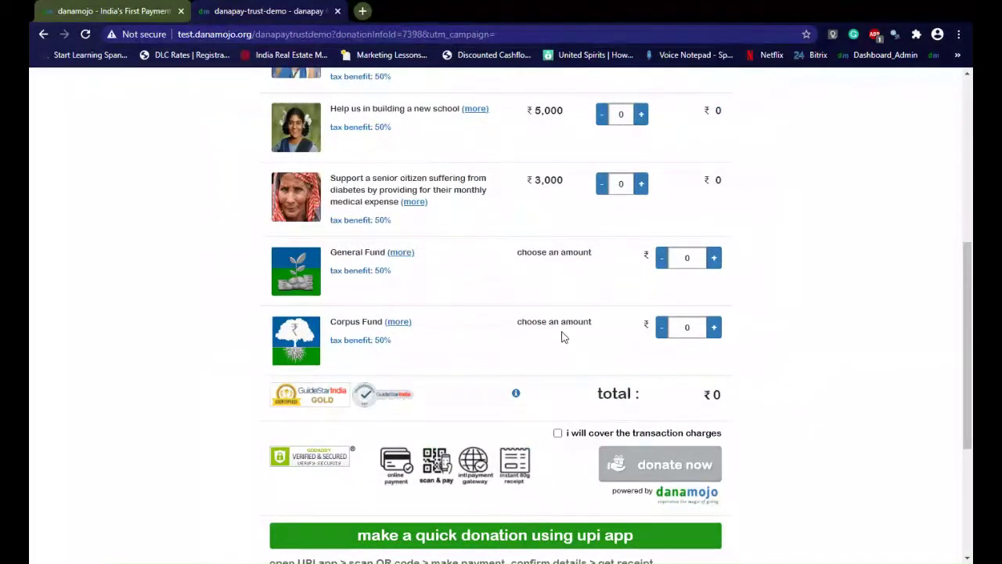
{"action": "scroll", "coordinate": [561, 337], "scroll_direction": "up", "scroll_amount": 5}
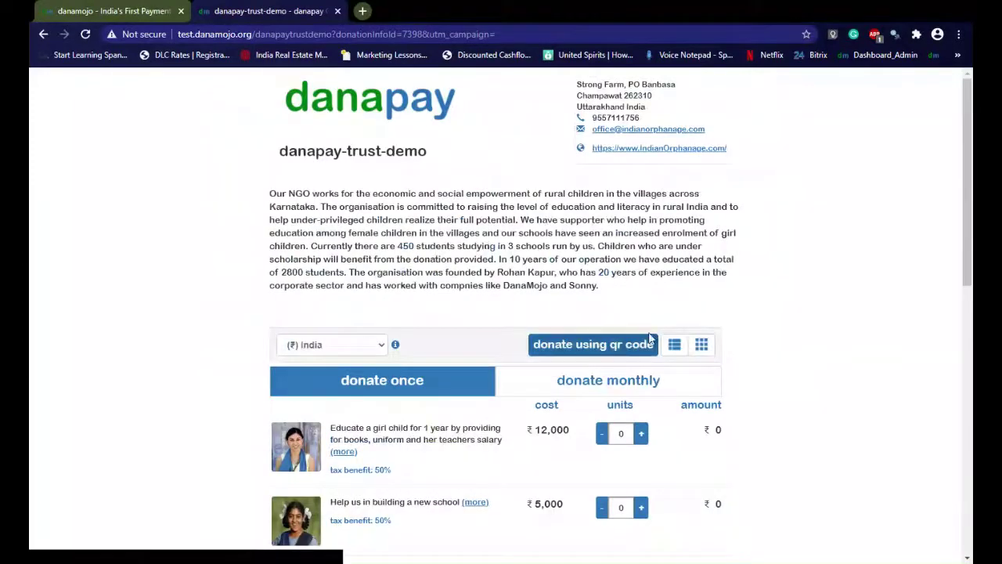
{"action": "scroll", "coordinate": [548, 350], "scroll_direction": "down", "scroll_amount": 3}
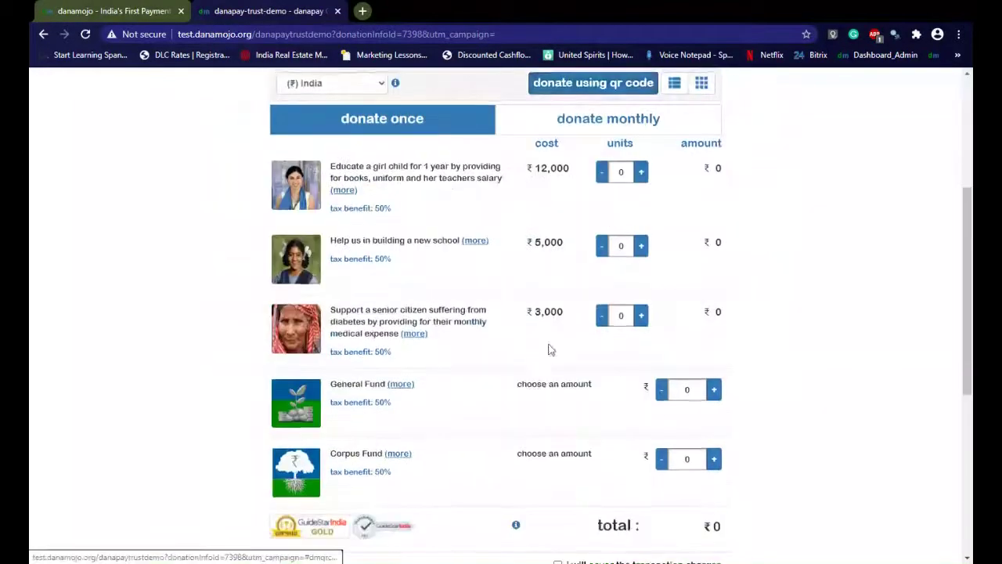
{"action": "scroll", "coordinate": [548, 349], "scroll_direction": "up", "scroll_amount": 3}
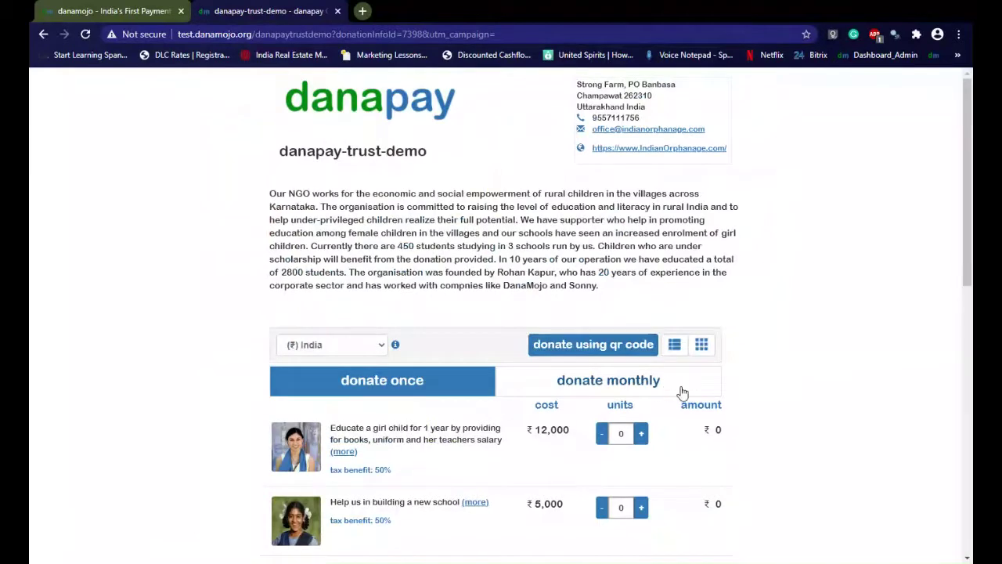
{"action": "scroll", "coordinate": [669, 379], "scroll_direction": "down", "scroll_amount": 3}
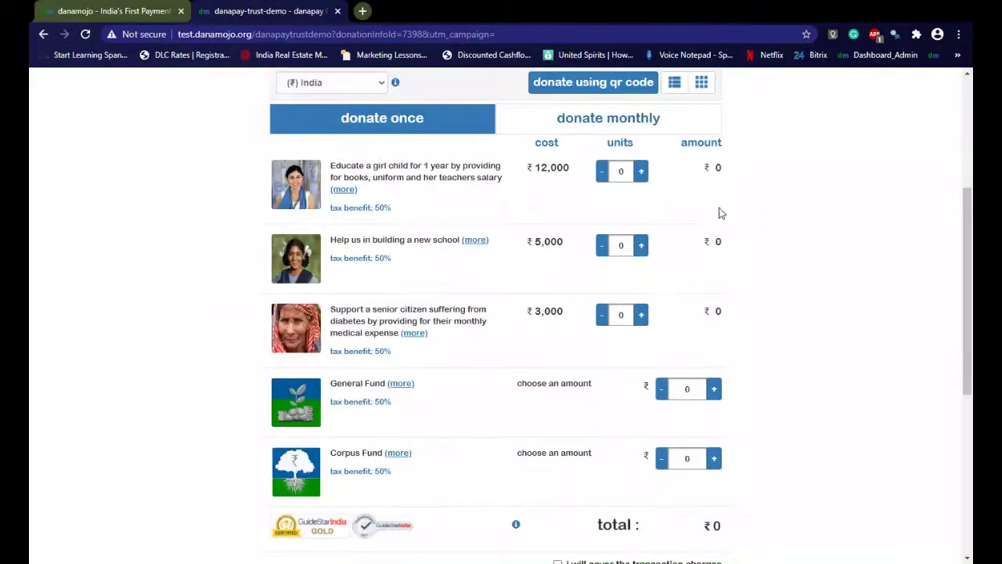
{"action": "left_click", "coordinate": [656, 130]}
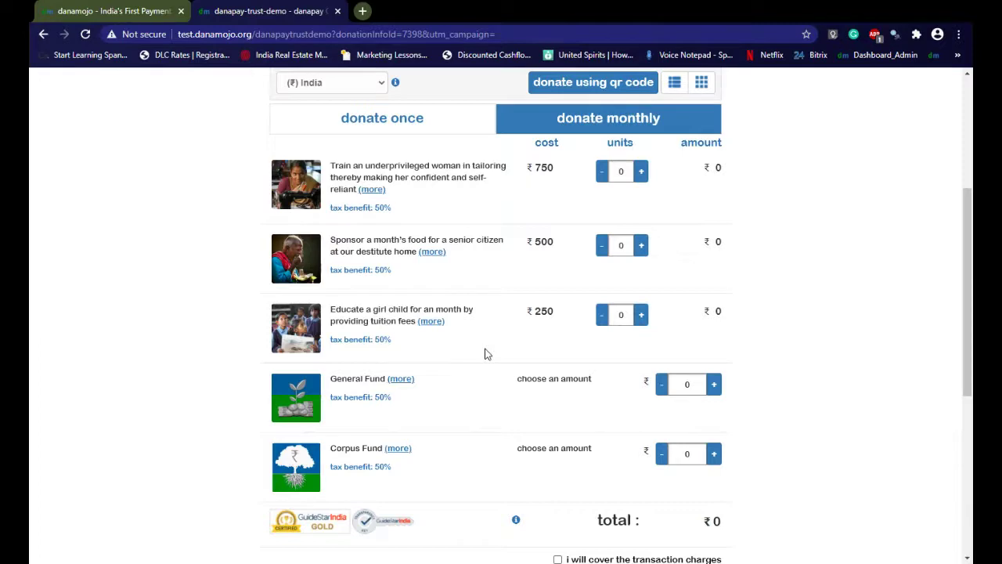
{"action": "scroll", "coordinate": [485, 354], "scroll_direction": "down", "scroll_amount": 5}
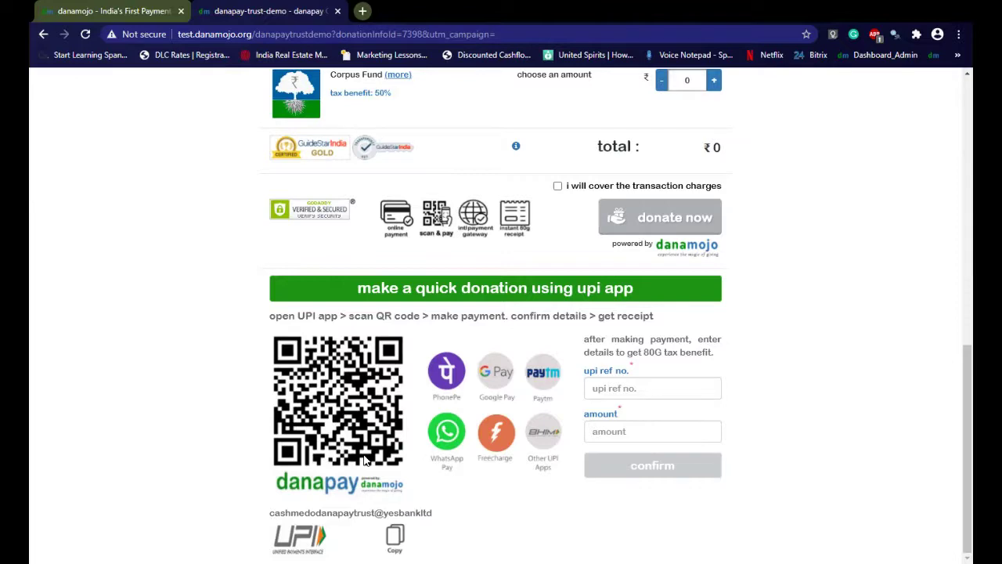
{"action": "scroll", "coordinate": [364, 461], "scroll_direction": "up", "scroll_amount": 10}
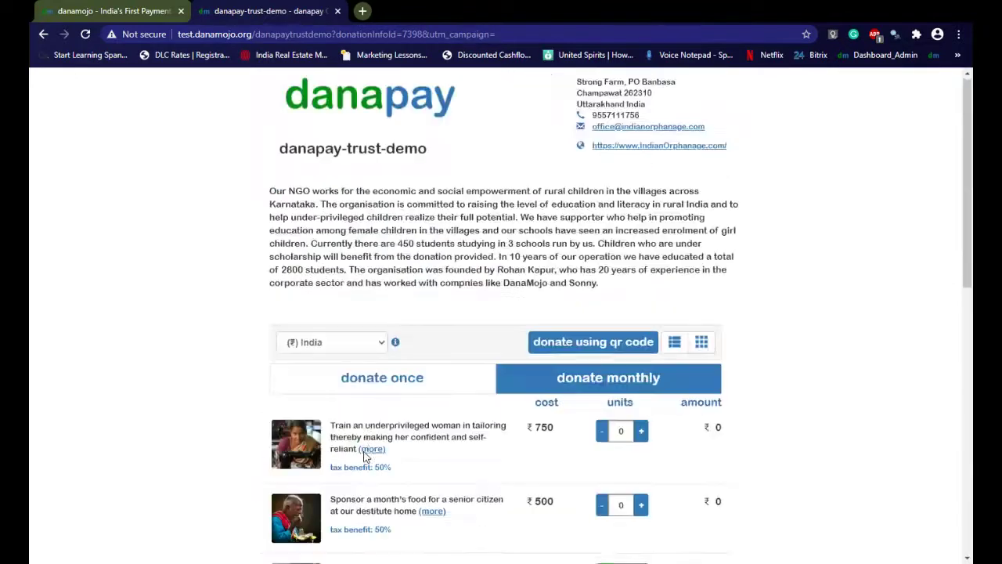
{"action": "scroll", "coordinate": [492, 332], "scroll_direction": "down", "scroll_amount": 10}
{"action": "scroll", "coordinate": [493, 331], "scroll_direction": "down", "scroll_amount": 1}
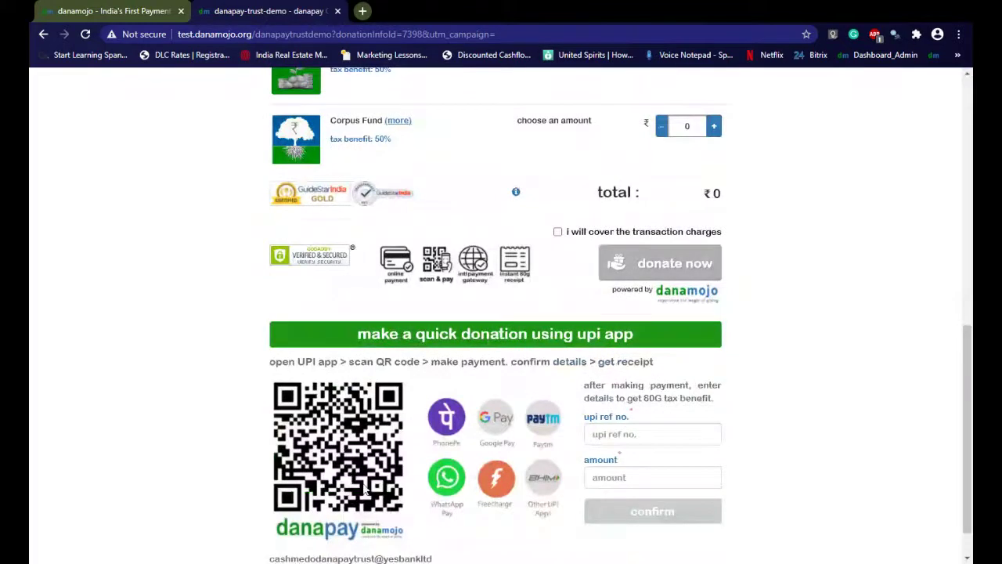
{"action": "scroll", "coordinate": [356, 482], "scroll_direction": "up", "scroll_amount": 5}
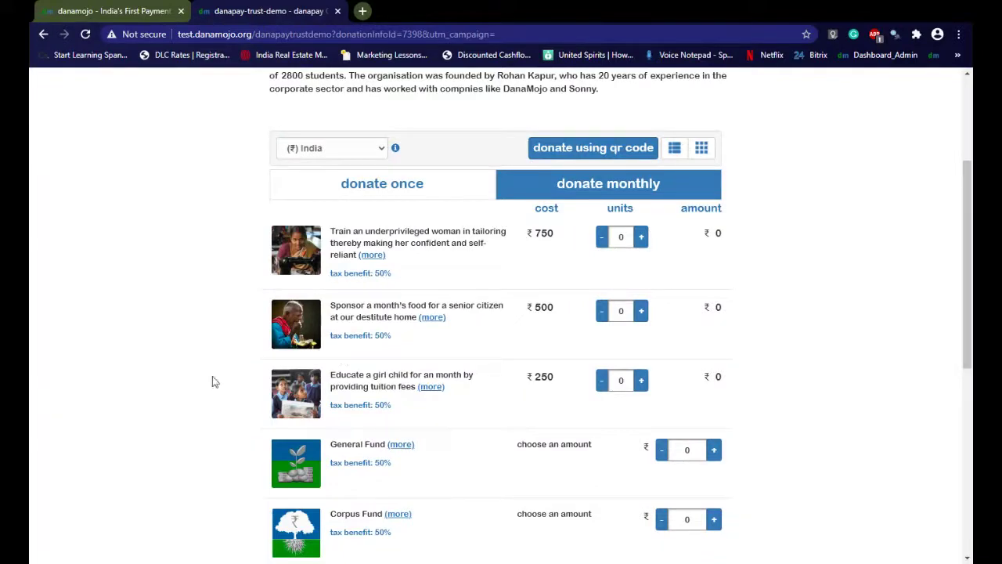
{"action": "scroll", "coordinate": [450, 382], "scroll_direction": "down", "scroll_amount": 1}
{"action": "scroll", "coordinate": [450, 385], "scroll_direction": "down", "scroll_amount": 4}
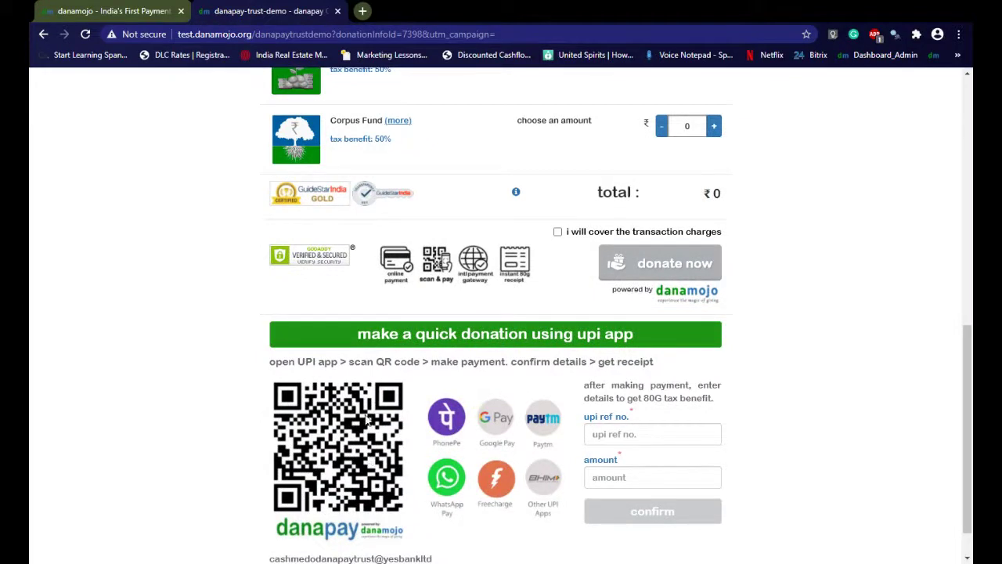
{"action": "scroll", "coordinate": [376, 437], "scroll_direction": "up", "scroll_amount": 8}
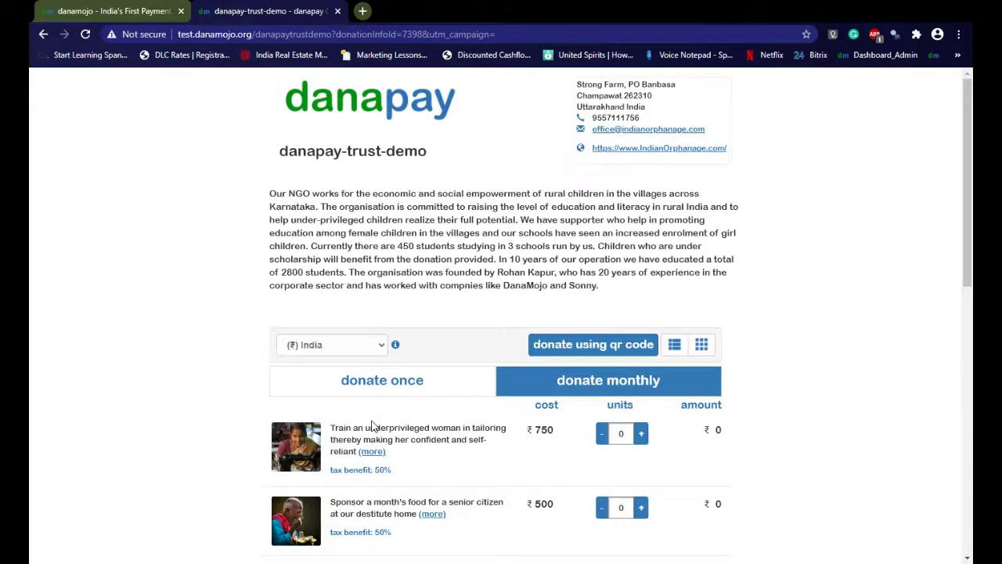
{"action": "scroll", "coordinate": [452, 391], "scroll_direction": "down", "scroll_amount": 5}
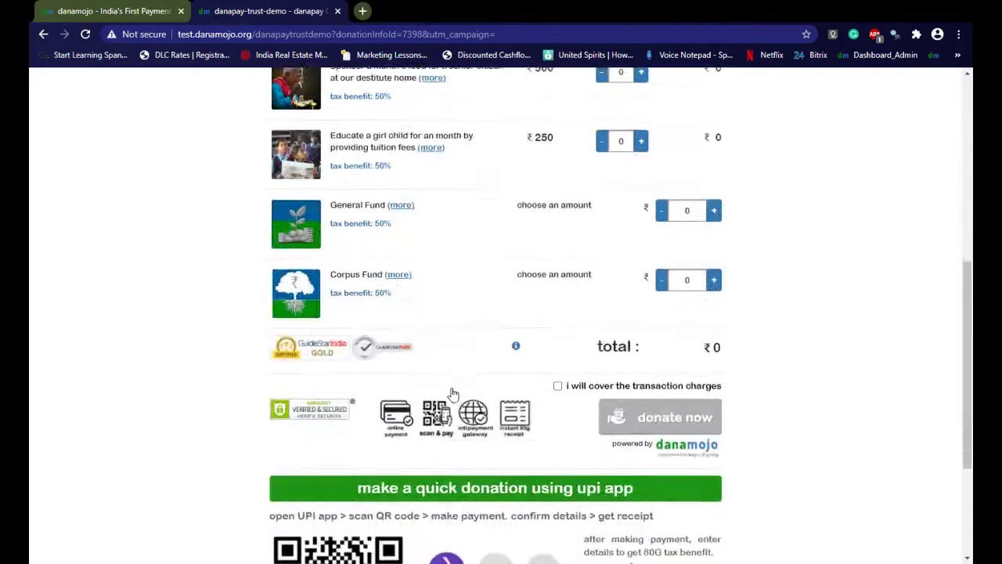
{"action": "scroll", "coordinate": [453, 394], "scroll_direction": "up", "scroll_amount": 6}
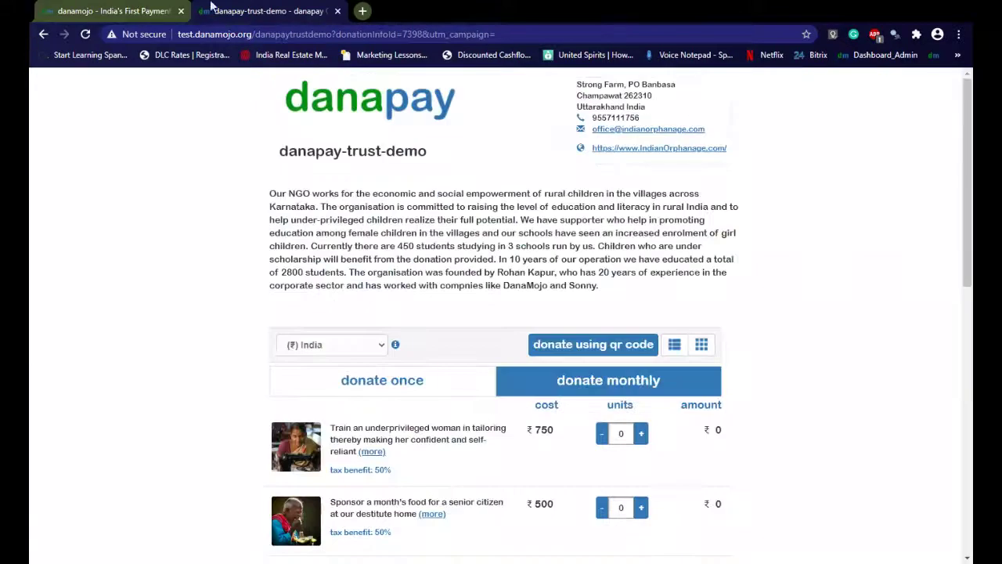
Go to the danamojo site's NGO login and sign in with the saved PAN and the password
{"action": "left_click", "coordinate": [125, 13]}
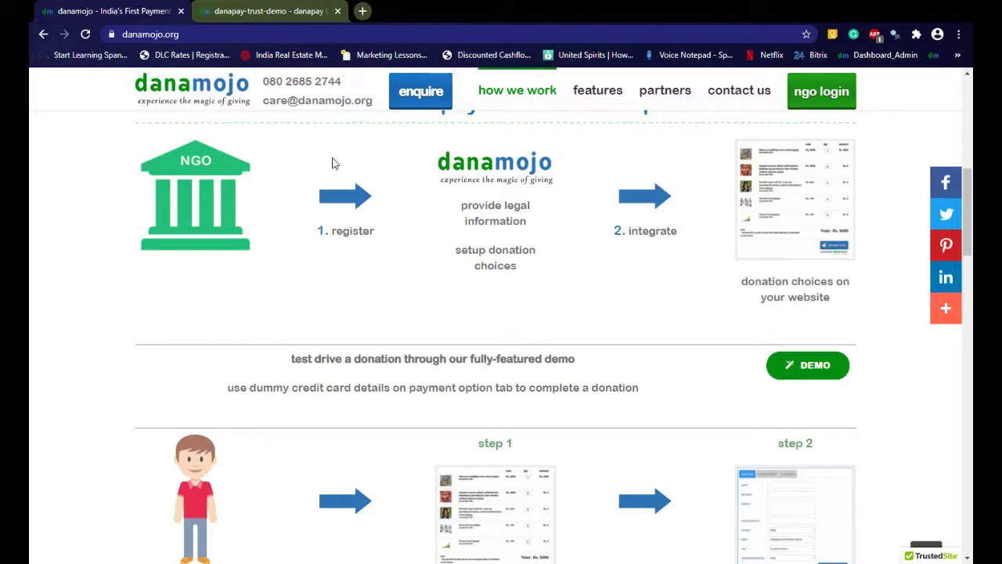
{"action": "left_click", "coordinate": [814, 104]}
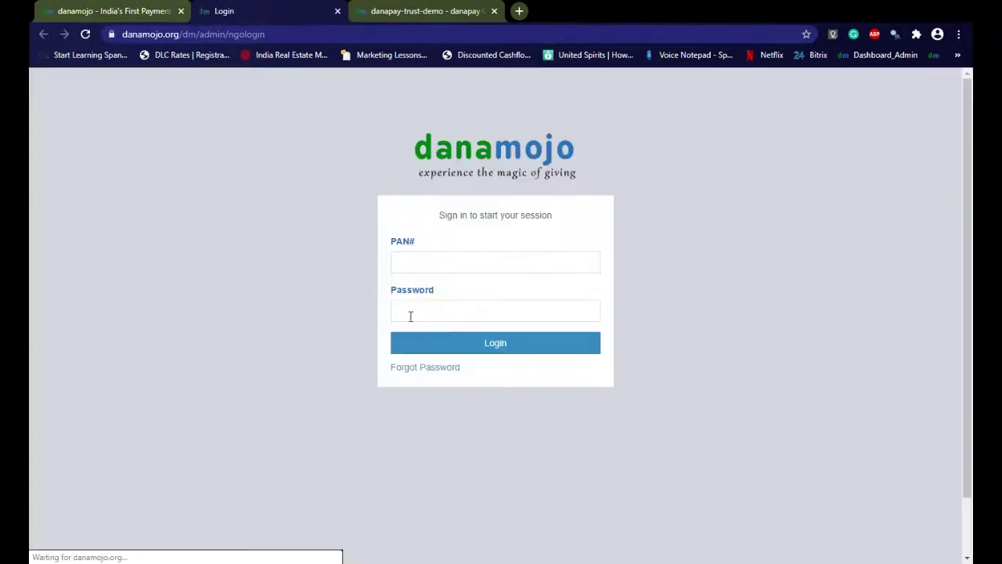
{"action": "left_click", "coordinate": [406, 265]}
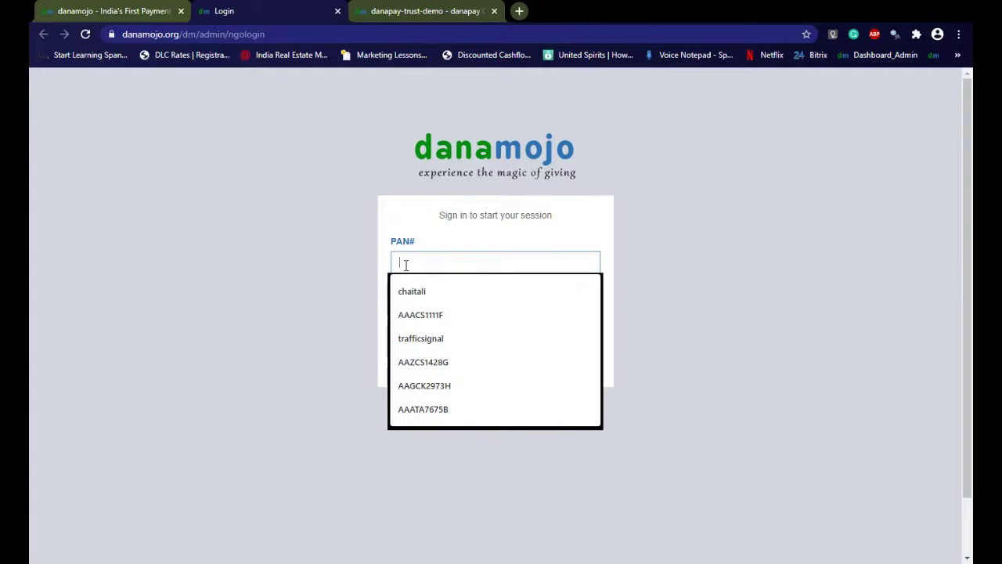
{"action": "left_click", "coordinate": [421, 312]}
{"action": "left_click", "coordinate": [413, 314]}
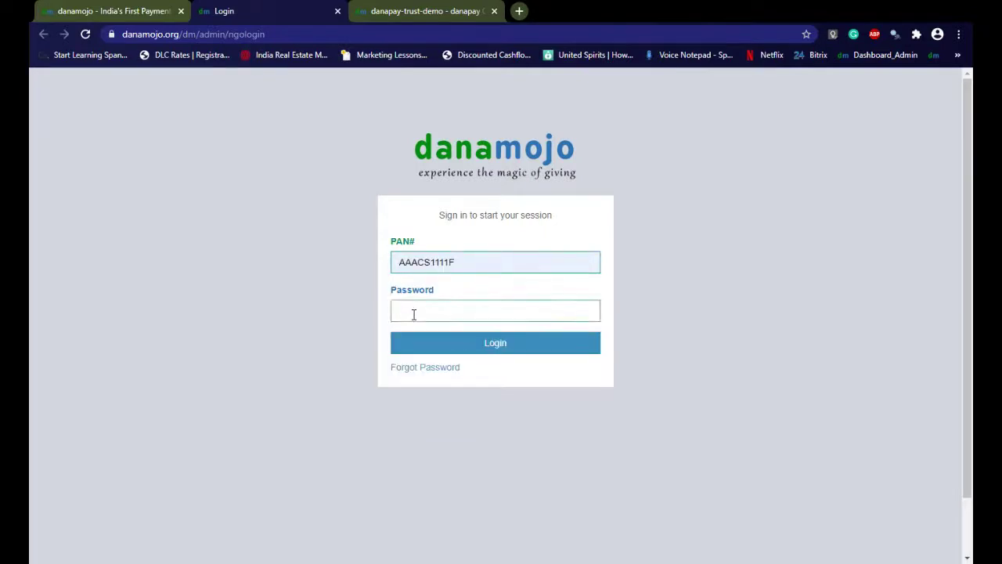
{"action": "type", "text": "*****"}
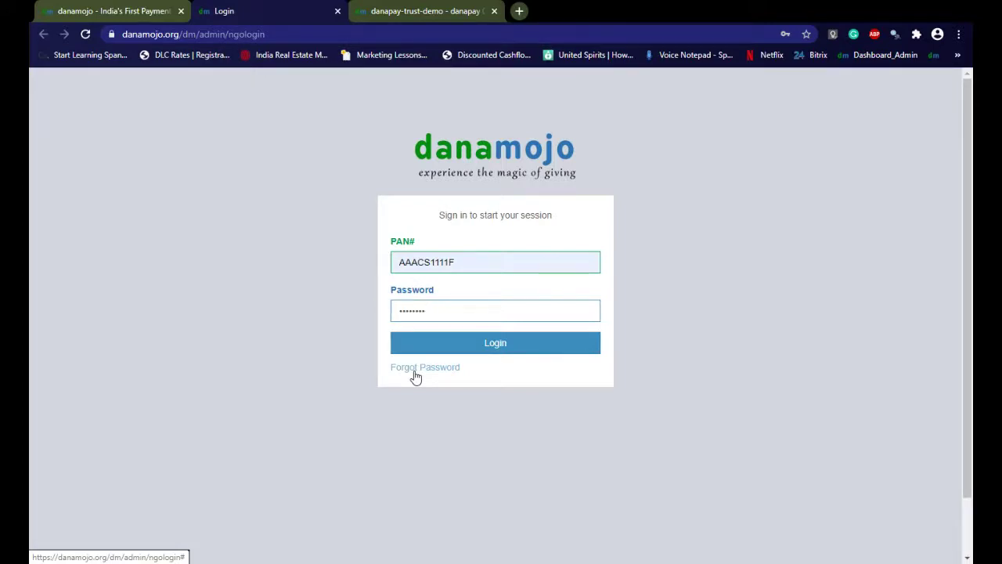
{"action": "left_click", "coordinate": [467, 350]}
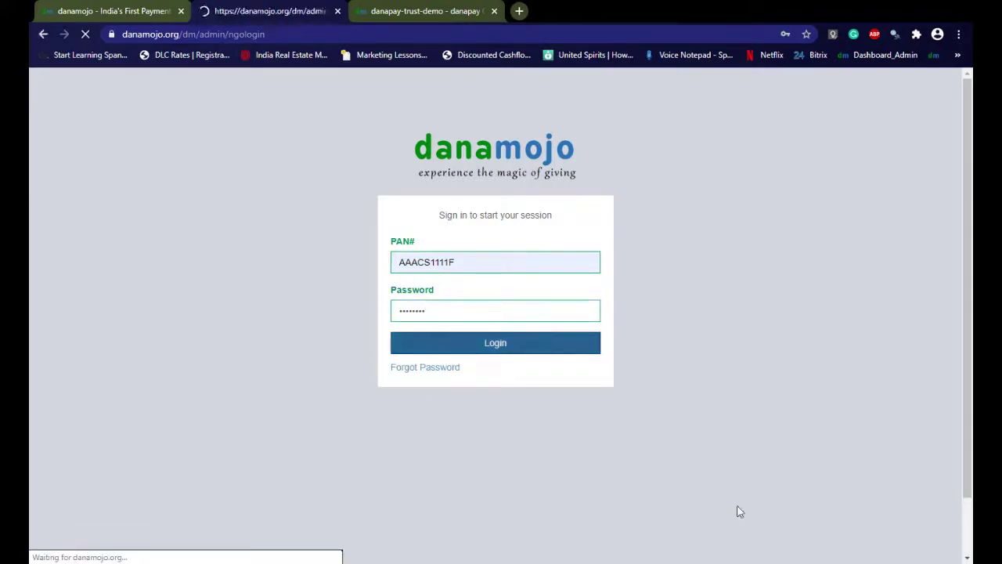
Re-enter the rejected password and log in to the dashboard showing 115 donations and ₹1,353.72
{"action": "scroll", "coordinate": [475, 381], "scroll_direction": "down", "scroll_amount": 2}
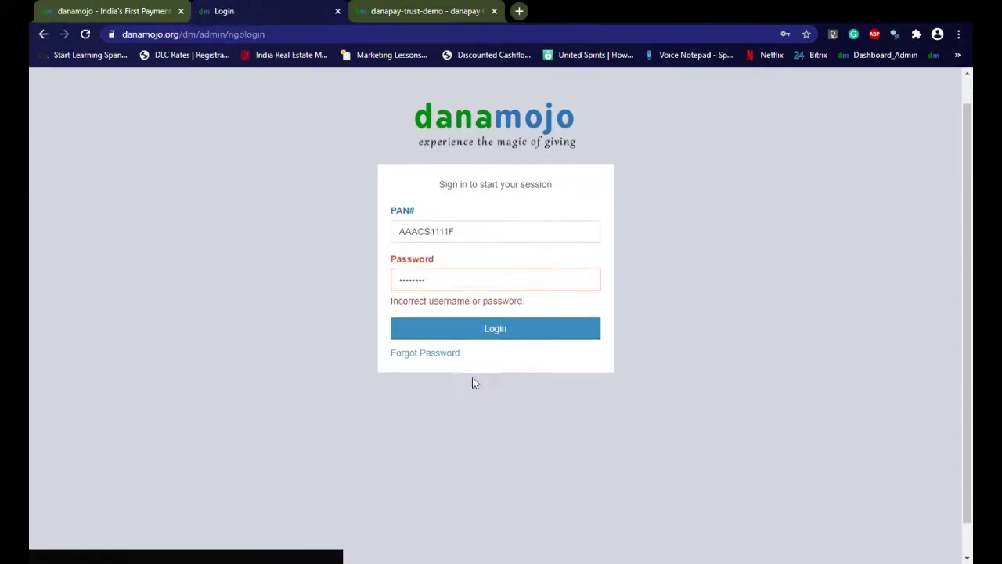
{"action": "double_click", "coordinate": [446, 251]}
{"action": "key", "text": "BackSpace"}
{"action": "type", "text": "••"}
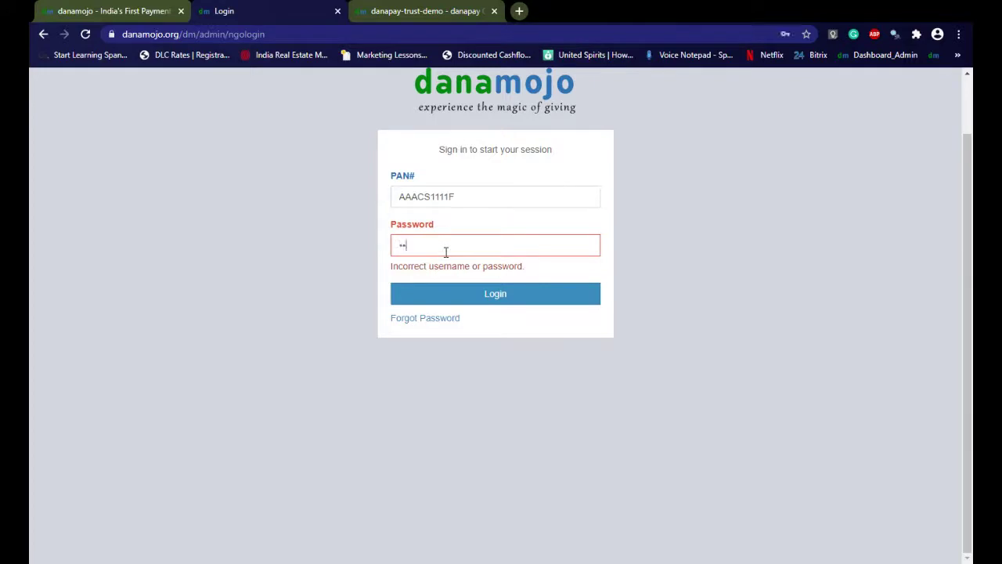
{"action": "type", "text": "•••••"}
{"action": "key", "text": "ctrl+a"}
{"action": "key", "text": "BackSpace"}
{"action": "type", "text": "•••••••"}
{"action": "key", "text": "Return"}
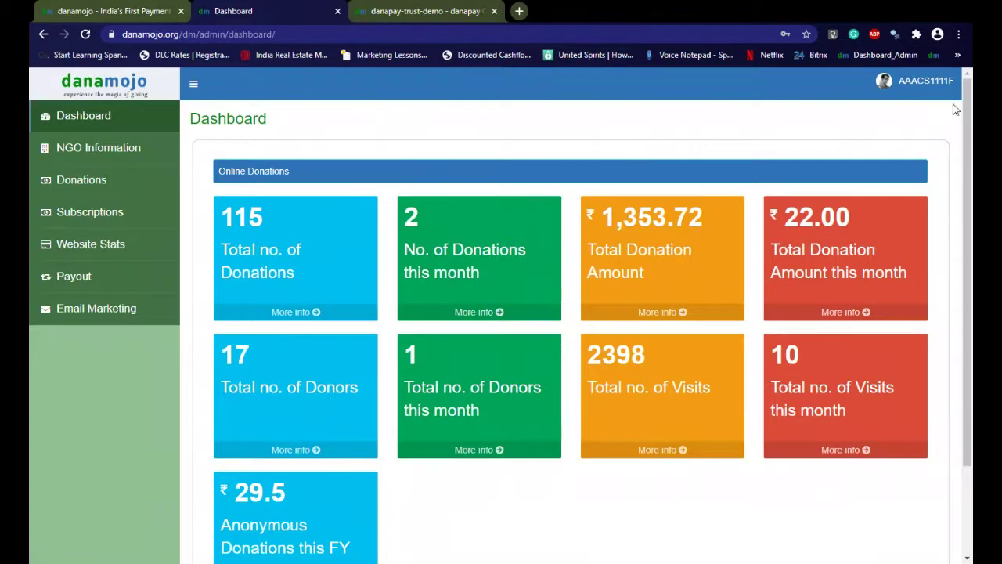
Check the AAACS account menu, then go to the NGO Information registration page
{"action": "left_click", "coordinate": [932, 82]}
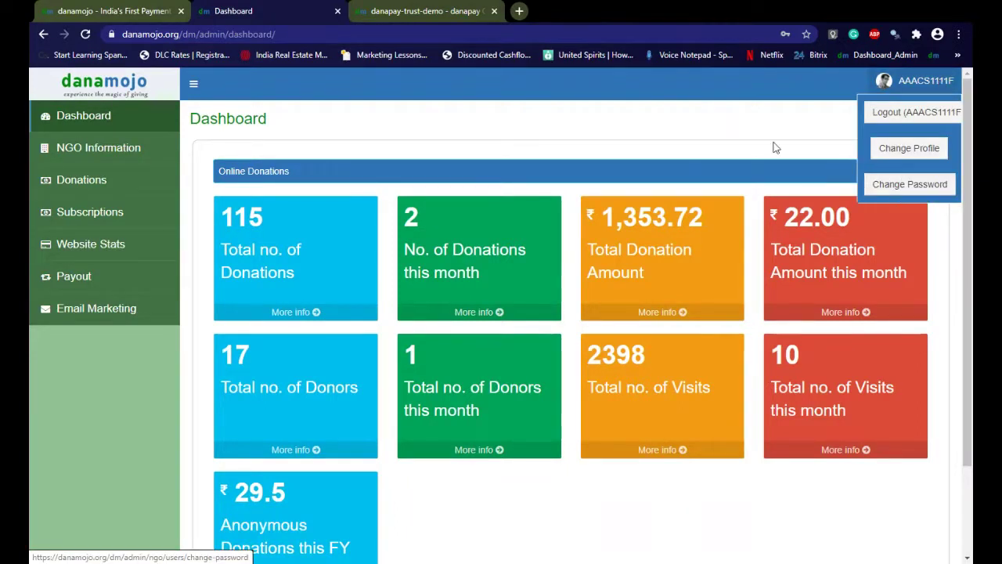
{"action": "left_click", "coordinate": [720, 134]}
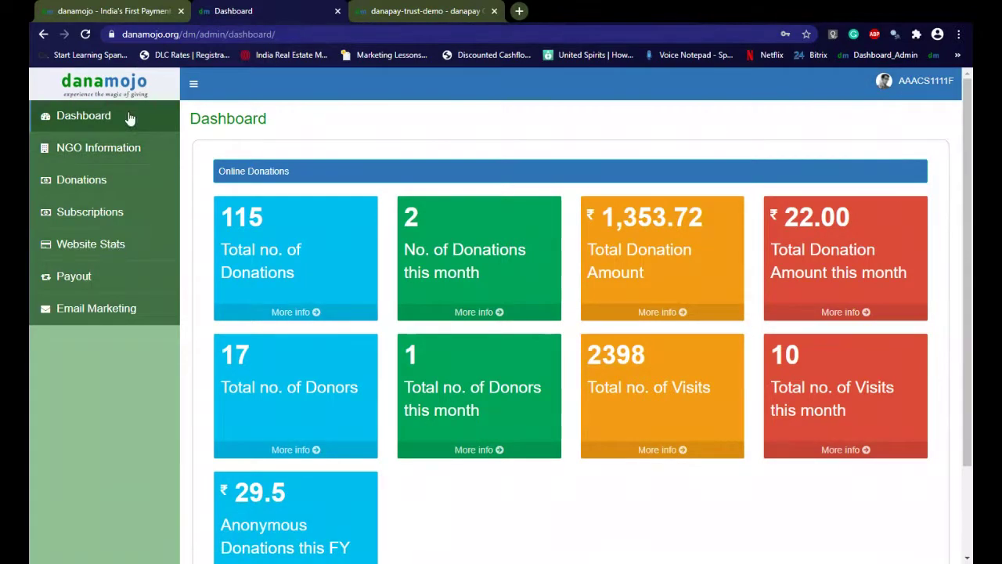
{"action": "left_click", "coordinate": [123, 156]}
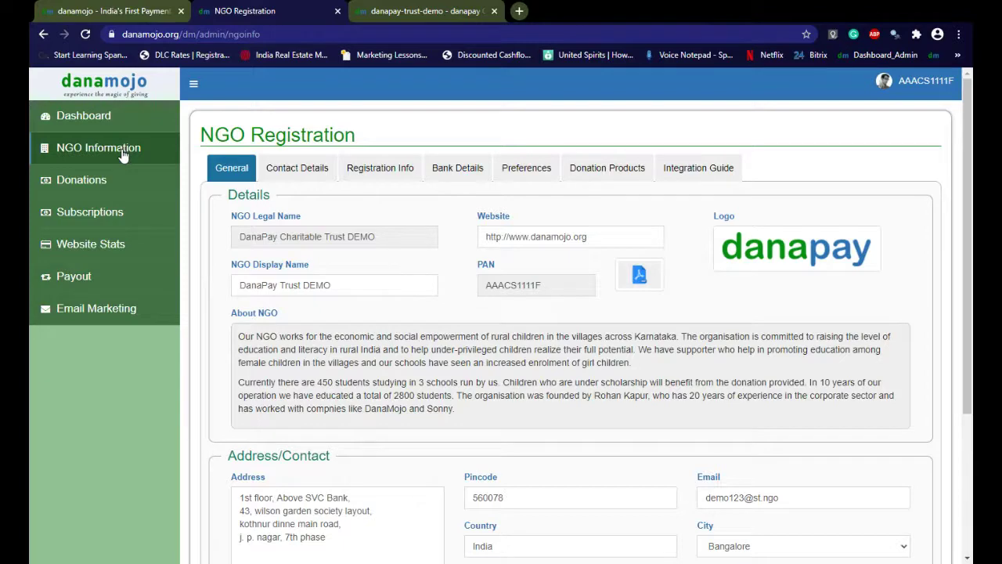
View the NGO's Contact Details, then its Registration Info with the 12A and 80G details
{"action": "scroll", "coordinate": [123, 156], "scroll_direction": "down", "scroll_amount": 3}
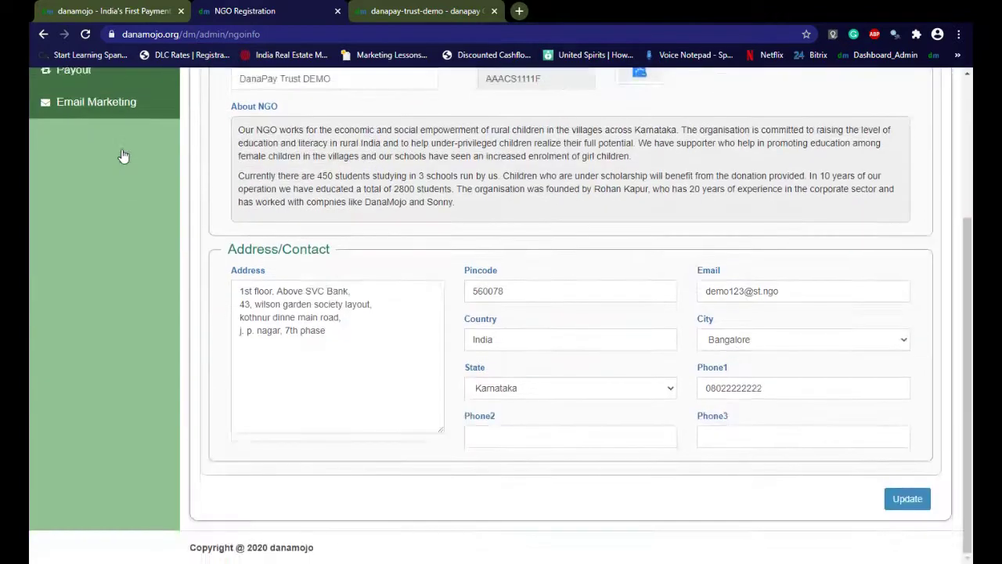
{"action": "scroll", "coordinate": [330, 177], "scroll_direction": "up", "scroll_amount": 3}
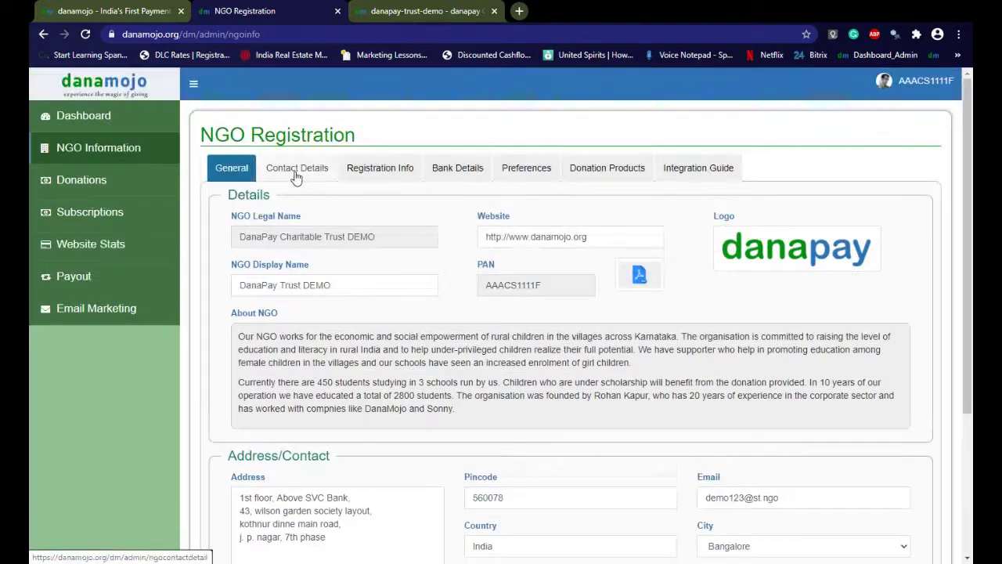
{"action": "left_click", "coordinate": [296, 176]}
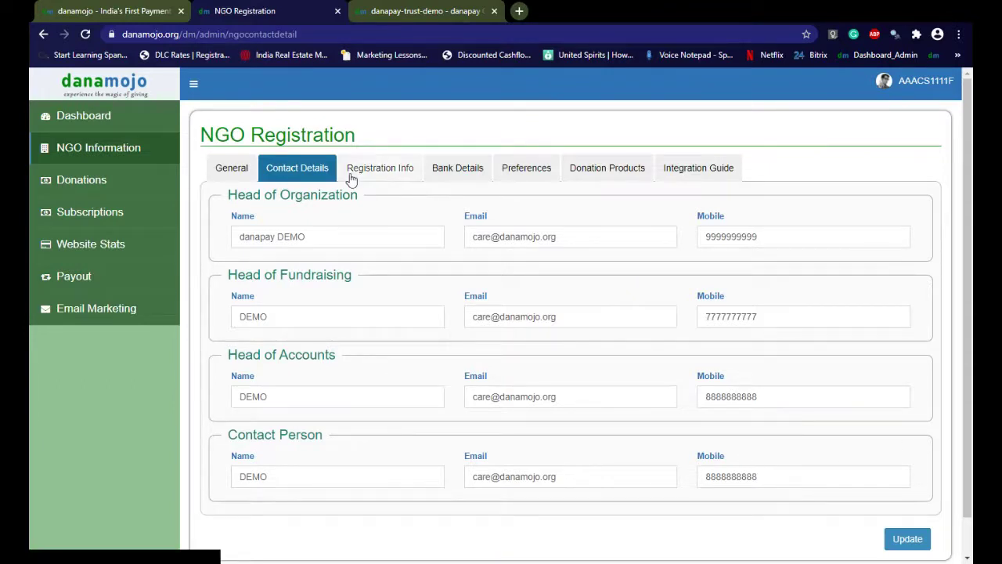
{"action": "left_click", "coordinate": [388, 180]}
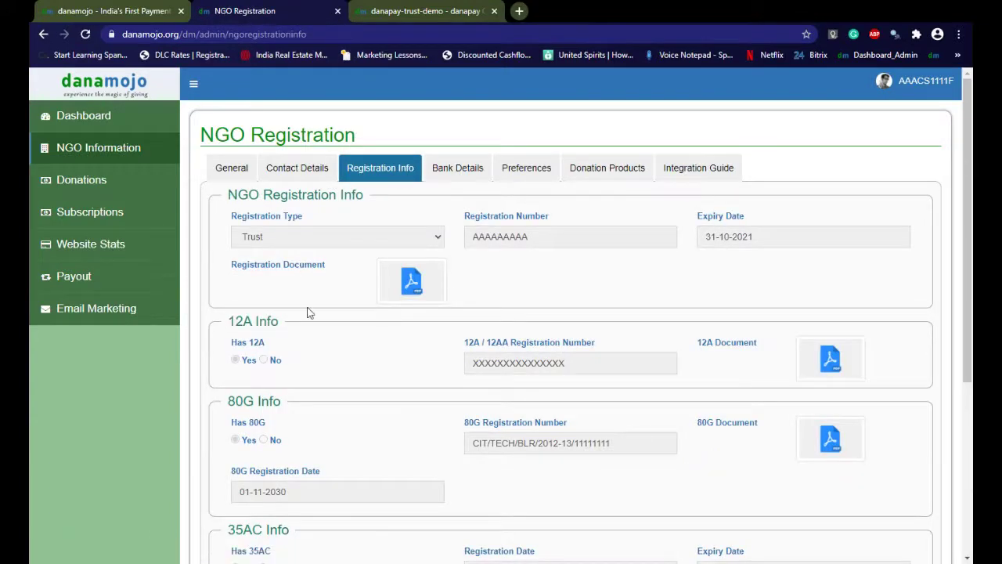
{"action": "scroll", "coordinate": [400, 492], "scroll_direction": "down", "scroll_amount": 4}
{"action": "scroll", "coordinate": [412, 467], "scroll_direction": "up", "scroll_amount": 4}
Review the UPI ID and bank details, then view Preferences (receipt prefix DNM, 5.00% charges)
{"action": "left_click", "coordinate": [470, 178]}
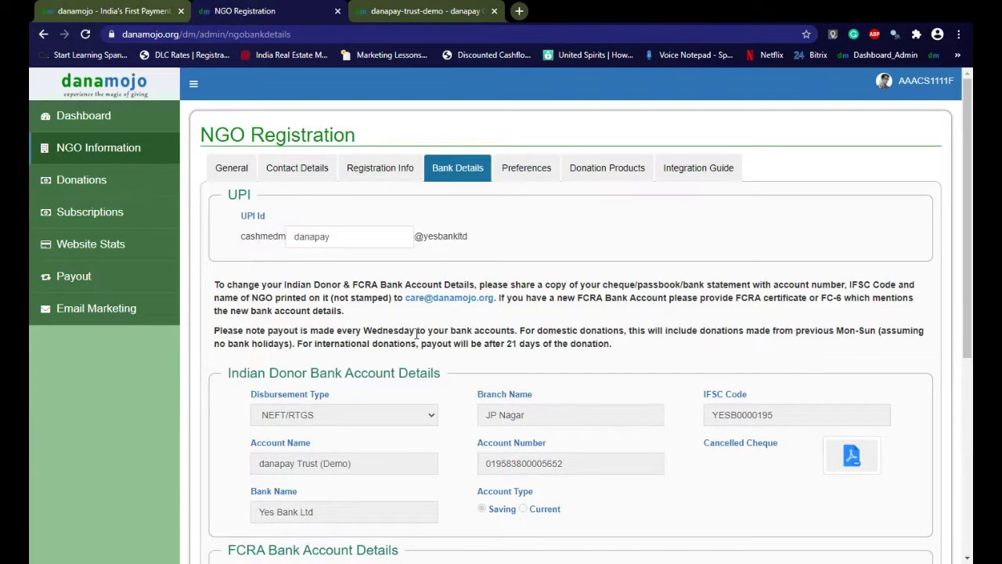
{"action": "scroll", "coordinate": [405, 379], "scroll_direction": "down", "scroll_amount": 4}
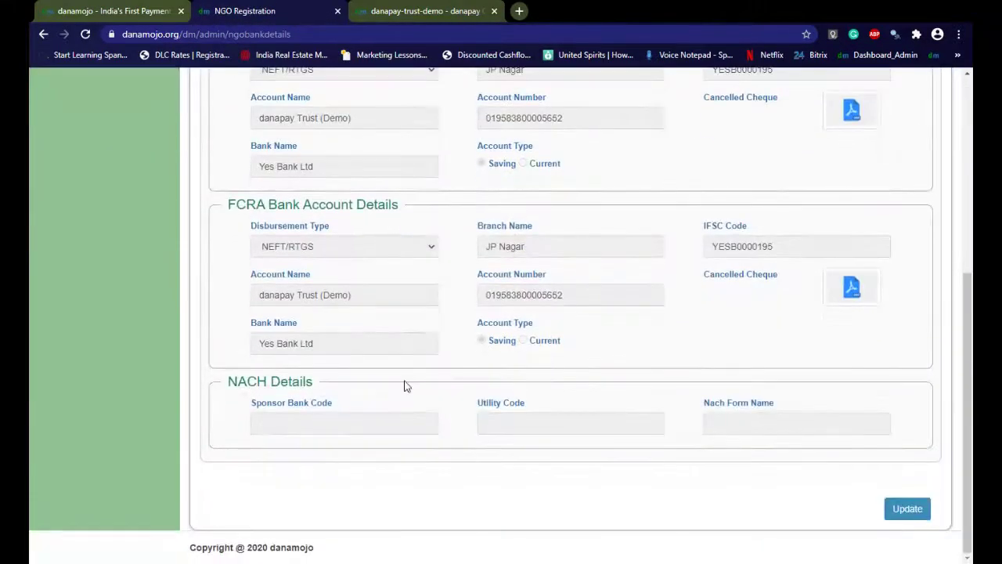
{"action": "scroll", "coordinate": [405, 384], "scroll_direction": "up", "scroll_amount": 5}
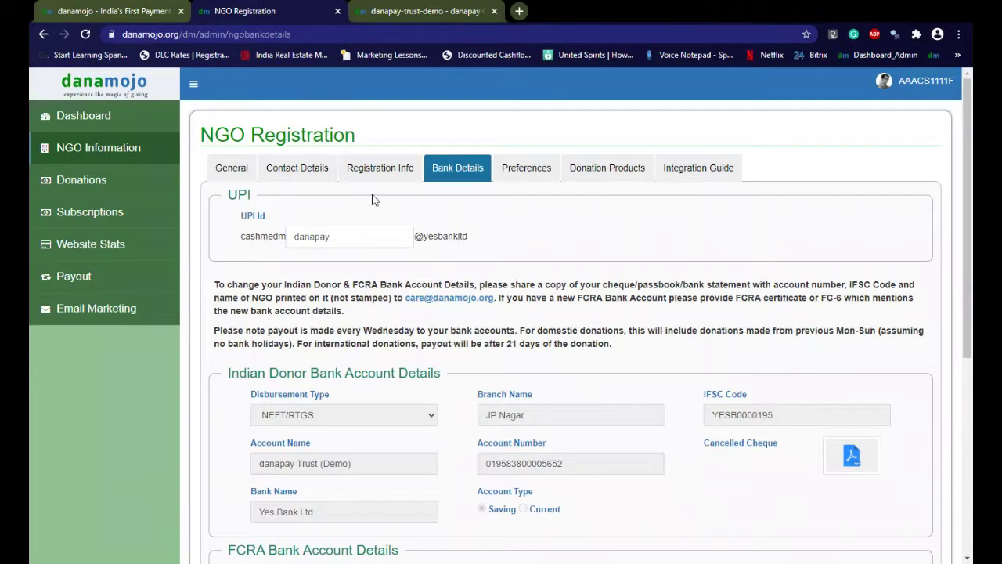
{"action": "left_click", "coordinate": [335, 232]}
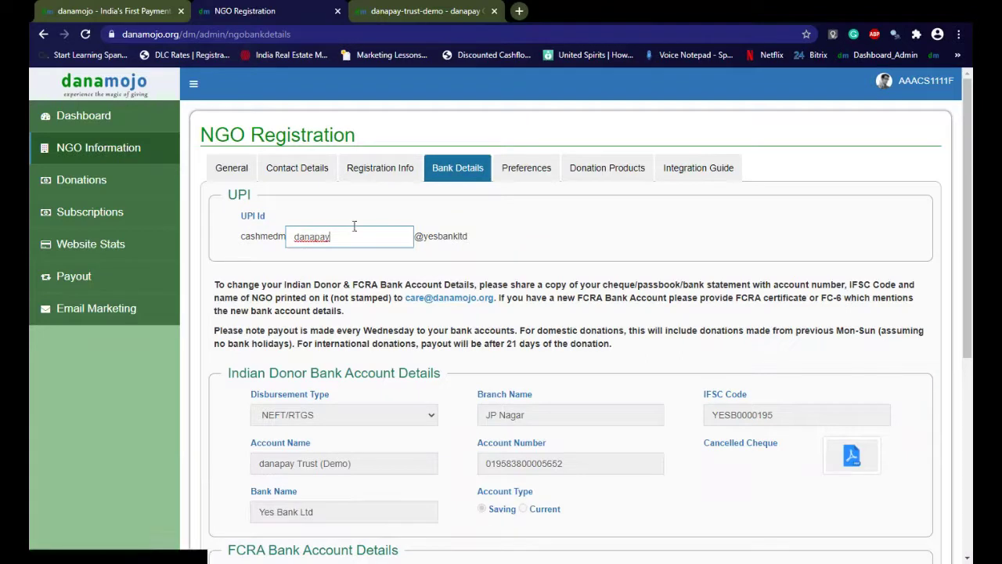
{"action": "left_click", "coordinate": [526, 167]}
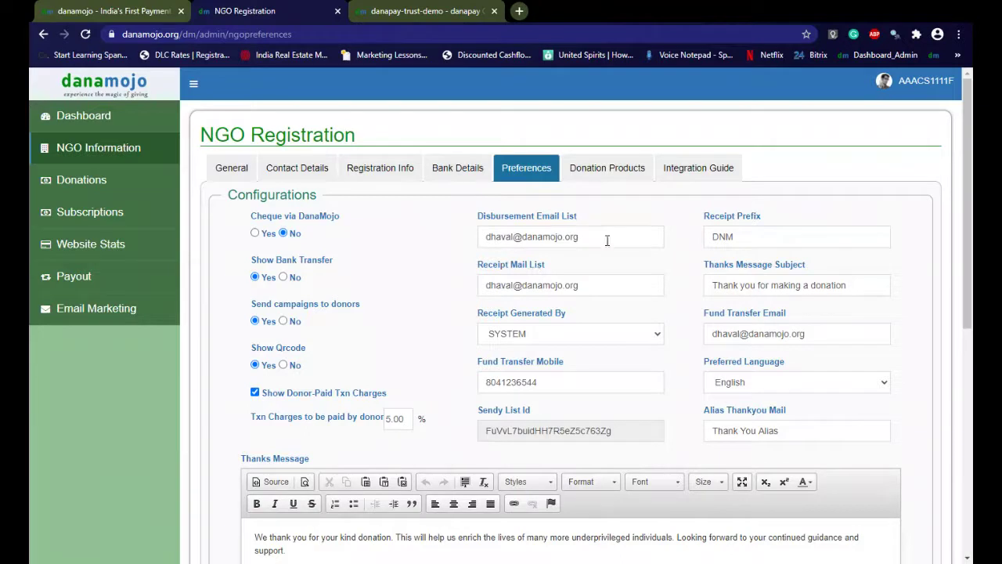
{"action": "left_click_drag", "start_coordinate": [607, 241], "coordinate": [482, 237]}
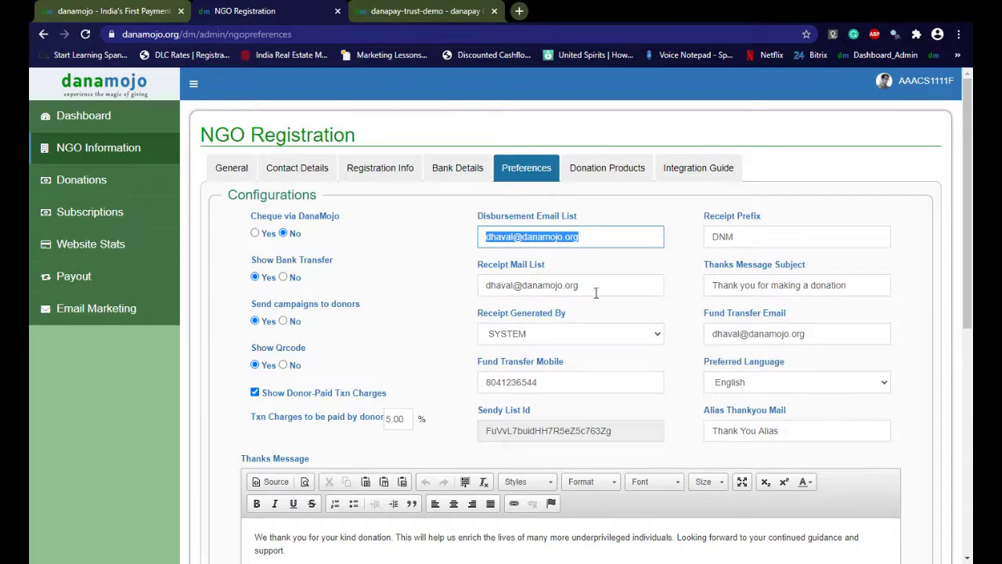
{"action": "left_click_drag", "start_coordinate": [600, 288], "coordinate": [485, 286]}
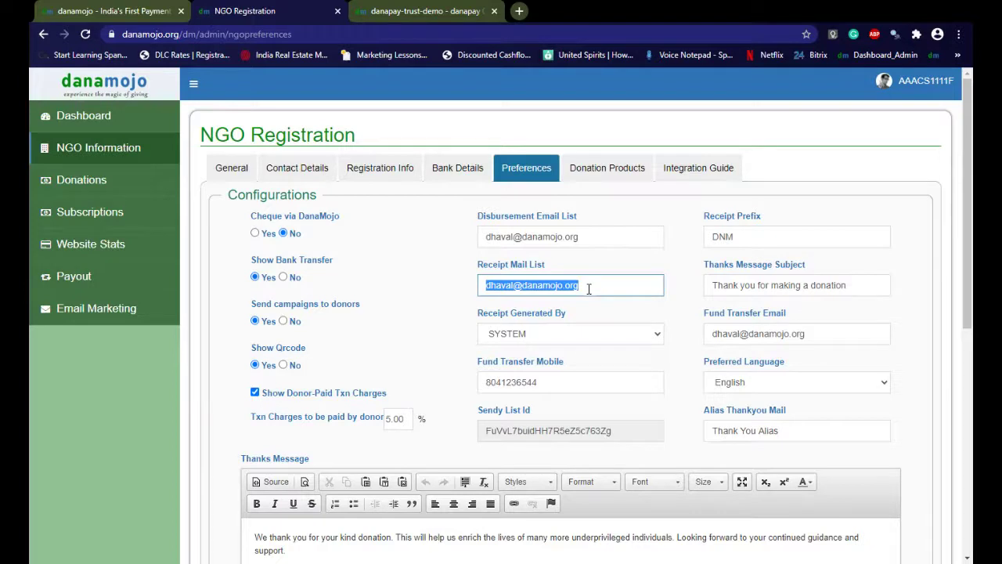
{"action": "left_click", "coordinate": [713, 288]}
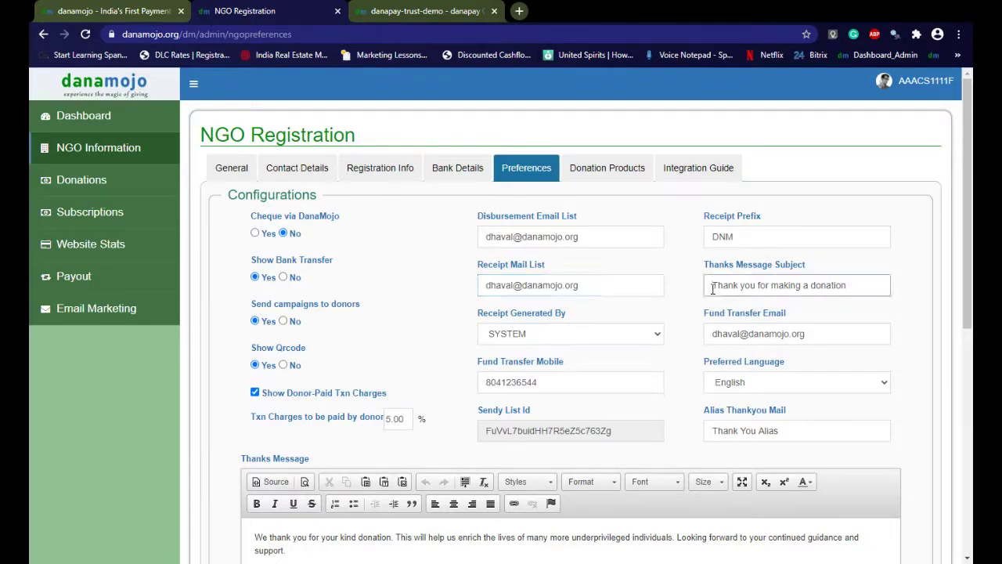
{"action": "left_click_drag", "start_coordinate": [712, 286], "coordinate": [874, 278]}
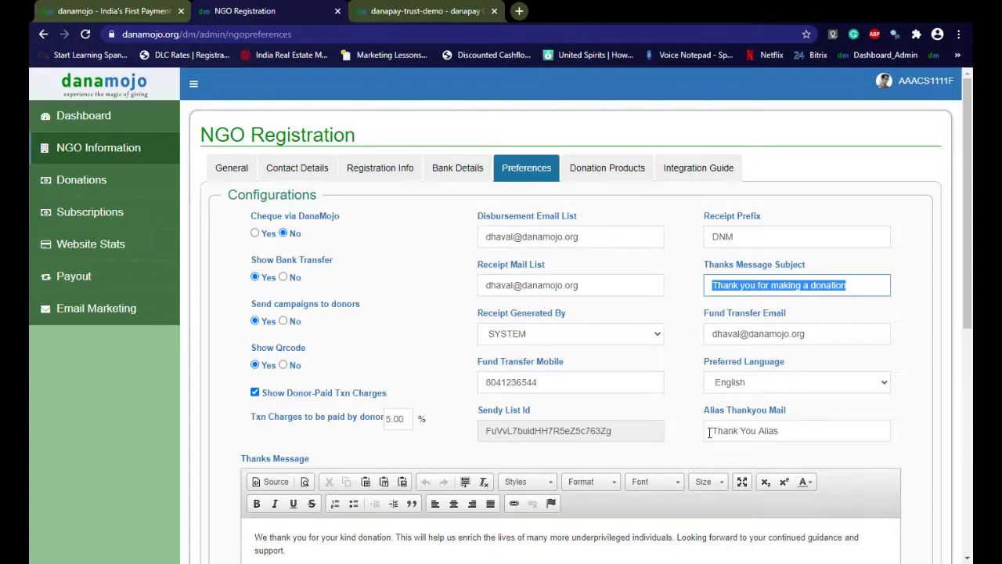
{"action": "left_click_drag", "start_coordinate": [709, 432], "coordinate": [796, 432]}
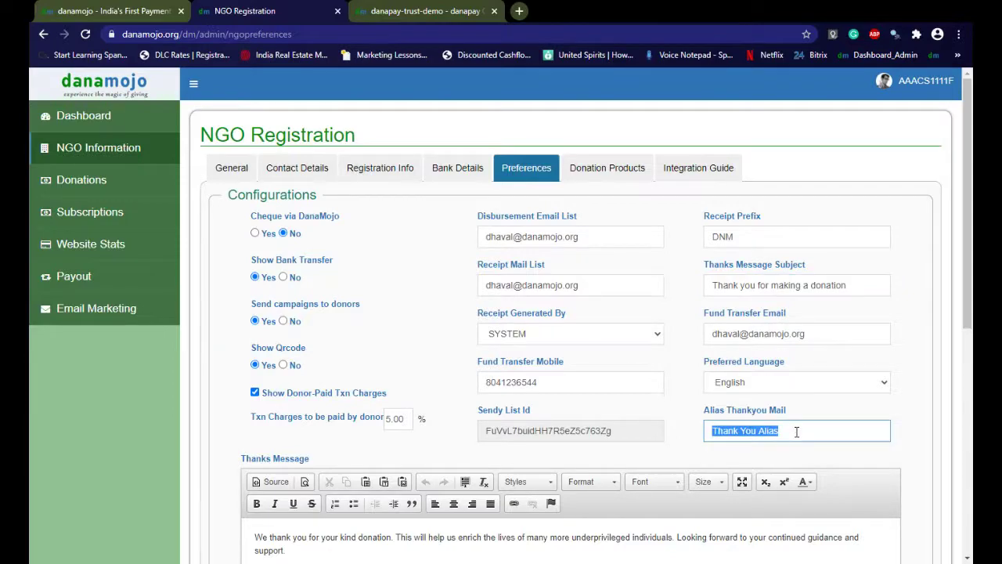
{"action": "scroll", "coordinate": [797, 431], "scroll_direction": "down", "scroll_amount": 4}
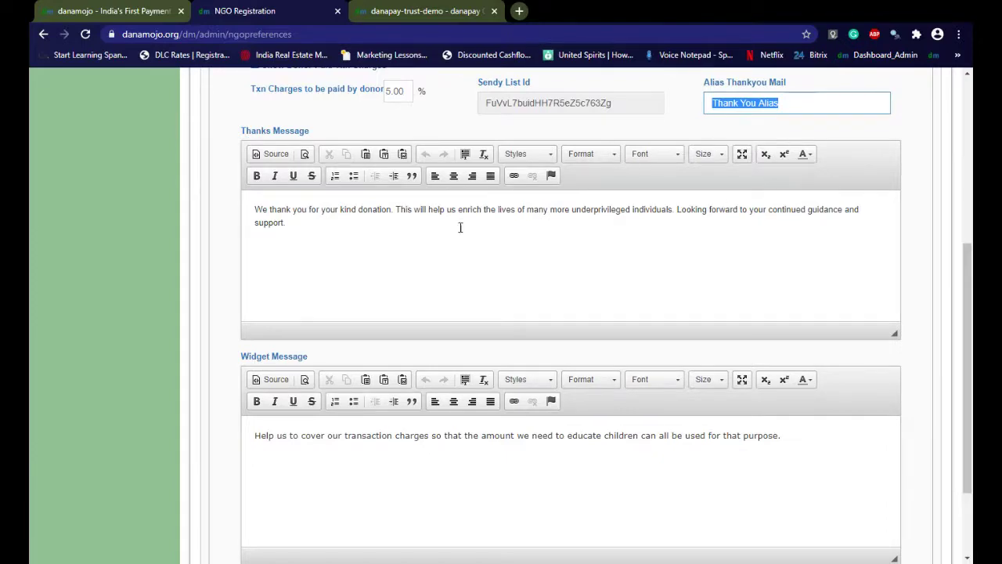
{"action": "scroll", "coordinate": [460, 235], "scroll_direction": "up", "scroll_amount": 5}
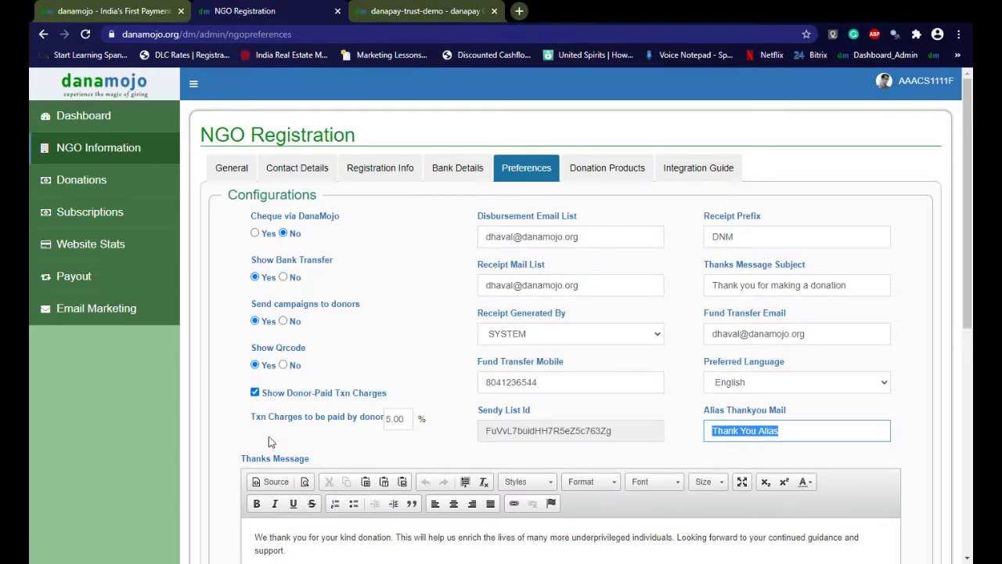
{"action": "left_click", "coordinate": [409, 419]}
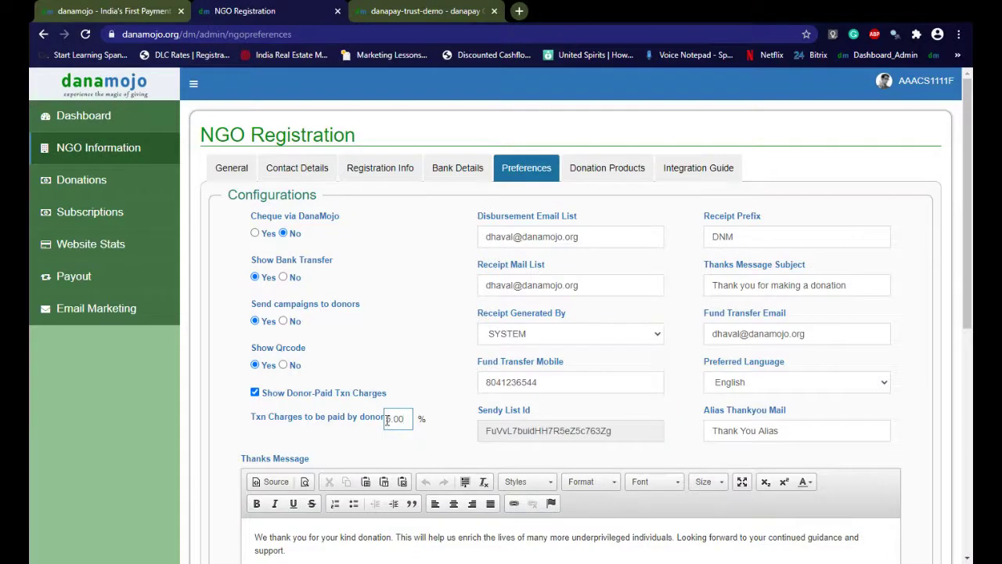
{"action": "left_click_drag", "start_coordinate": [387, 419], "coordinate": [402, 419]}
{"action": "scroll", "coordinate": [408, 424], "scroll_direction": "down", "scroll_amount": 1}
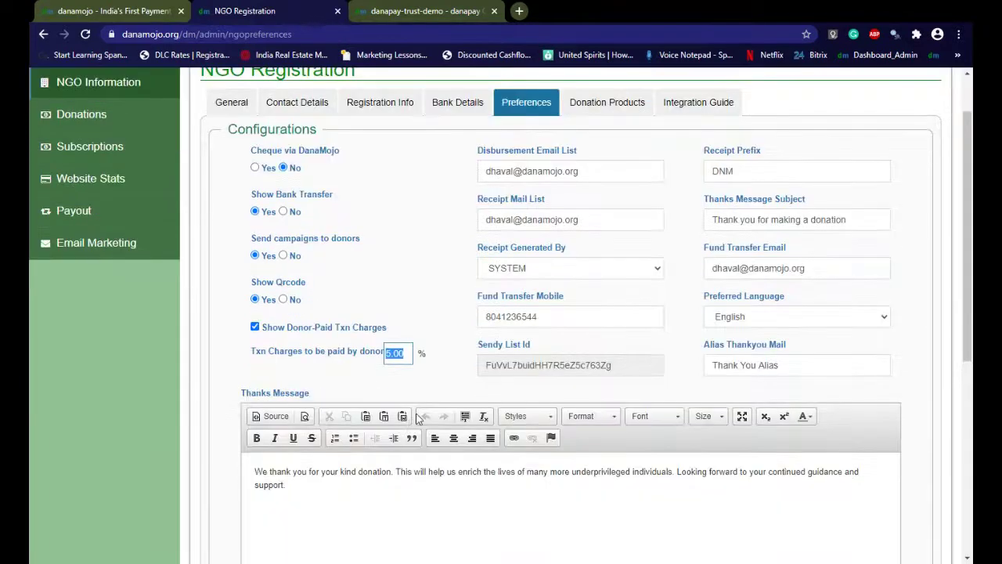
Select the 5.00 transaction charge value and the Thanks Message paragraph
{"action": "left_click", "coordinate": [407, 374]}
{"action": "double_click", "coordinate": [407, 352]}
{"action": "scroll", "coordinate": [408, 373], "scroll_direction": "down", "scroll_amount": 3}
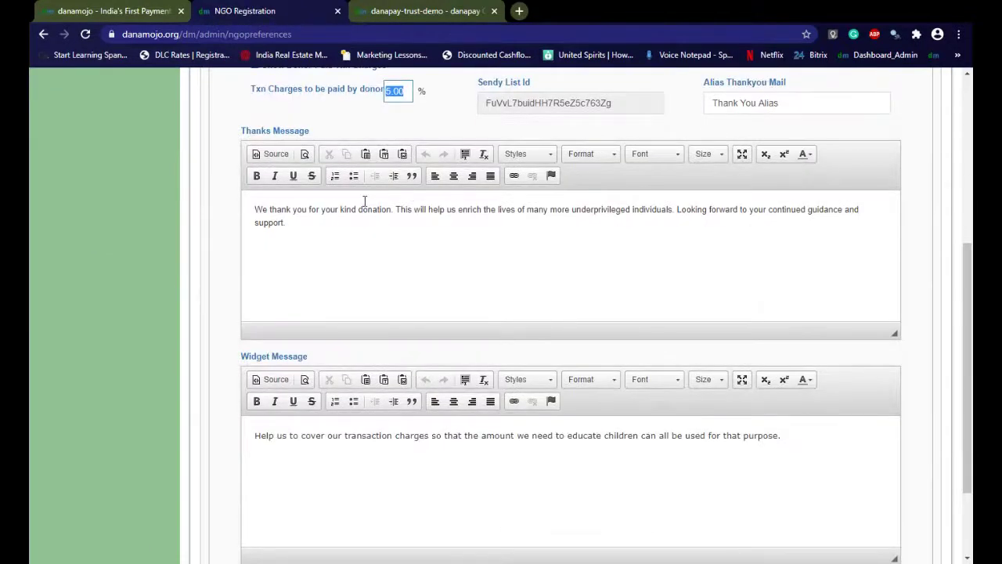
{"action": "scroll", "coordinate": [365, 201], "scroll_direction": "up", "scroll_amount": 2}
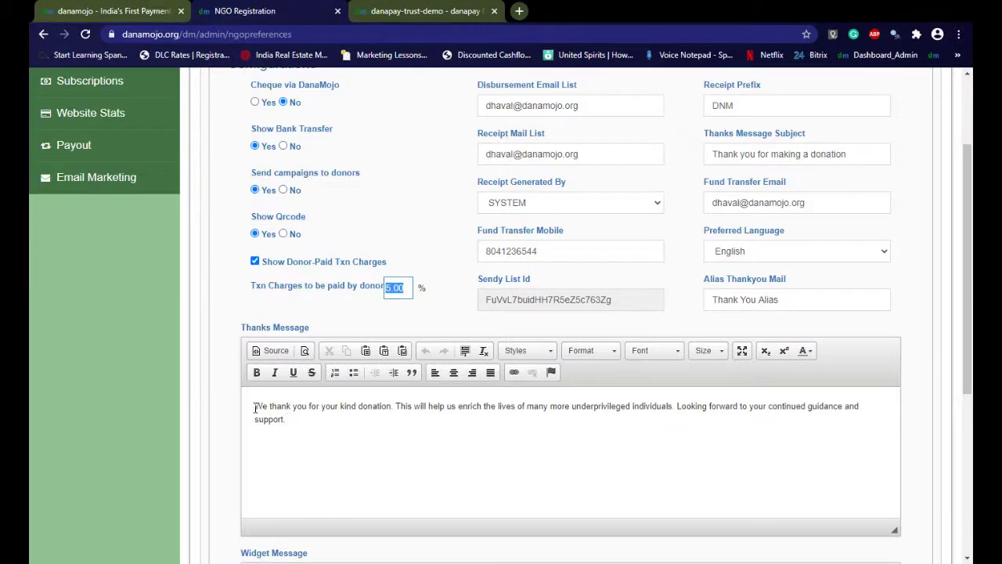
{"action": "left_click_drag", "start_coordinate": [254, 406], "coordinate": [322, 428]}
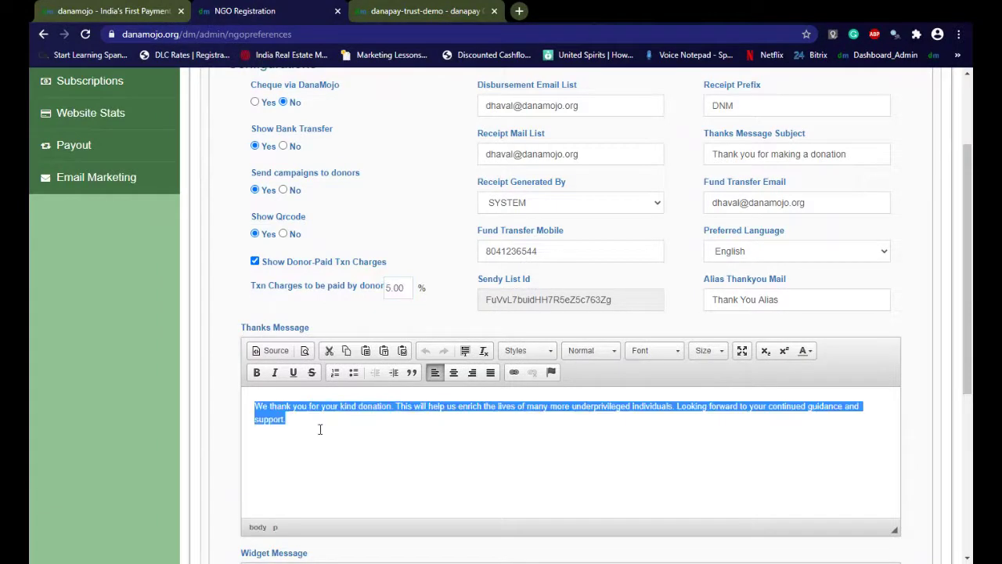
Select the Widget Message text, then switch to the danapay-trust-demo donation page
{"action": "scroll", "coordinate": [418, 437], "scroll_direction": "down", "scroll_amount": 2}
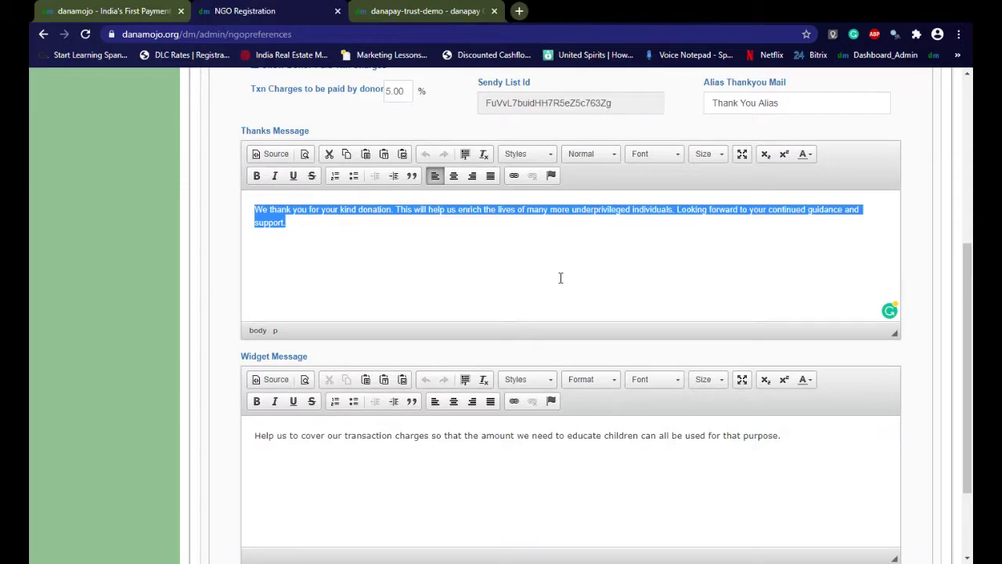
{"action": "scroll", "coordinate": [561, 278], "scroll_direction": "down", "scroll_amount": 1}
{"action": "scroll", "coordinate": [560, 278], "scroll_direction": "up", "scroll_amount": 2}
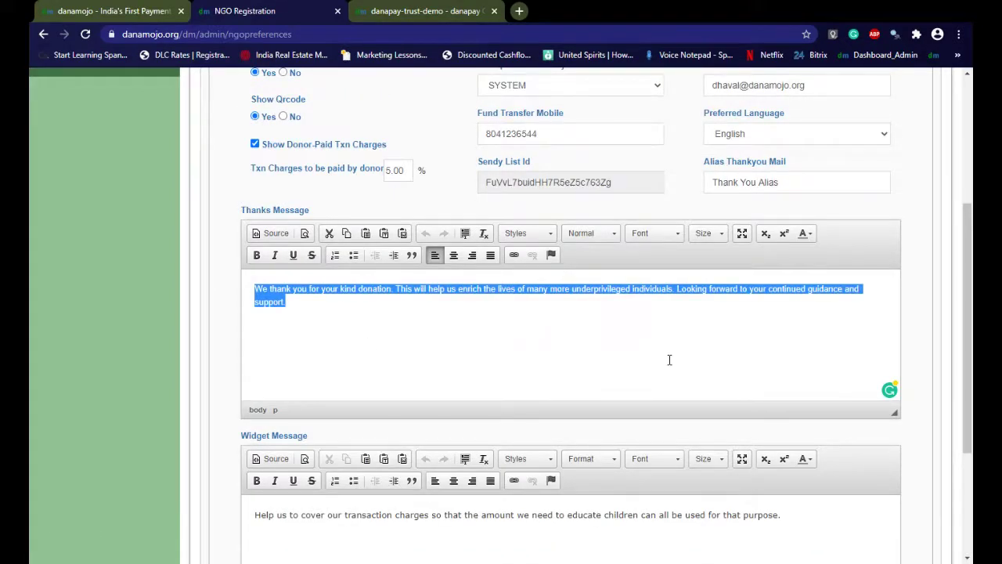
{"action": "scroll", "coordinate": [669, 360], "scroll_direction": "down", "scroll_amount": 2}
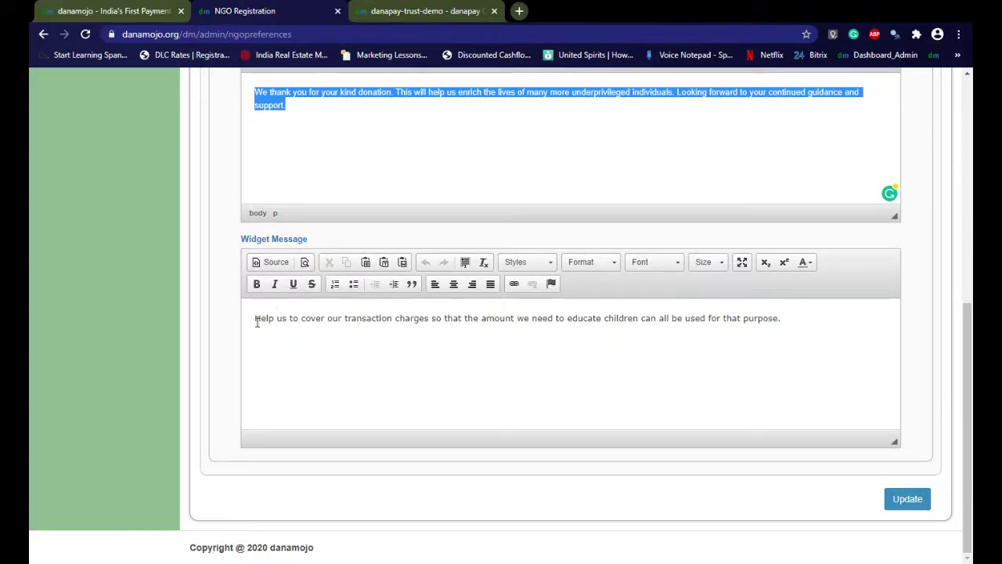
{"action": "left_click_drag", "start_coordinate": [256, 321], "coordinate": [634, 348]}
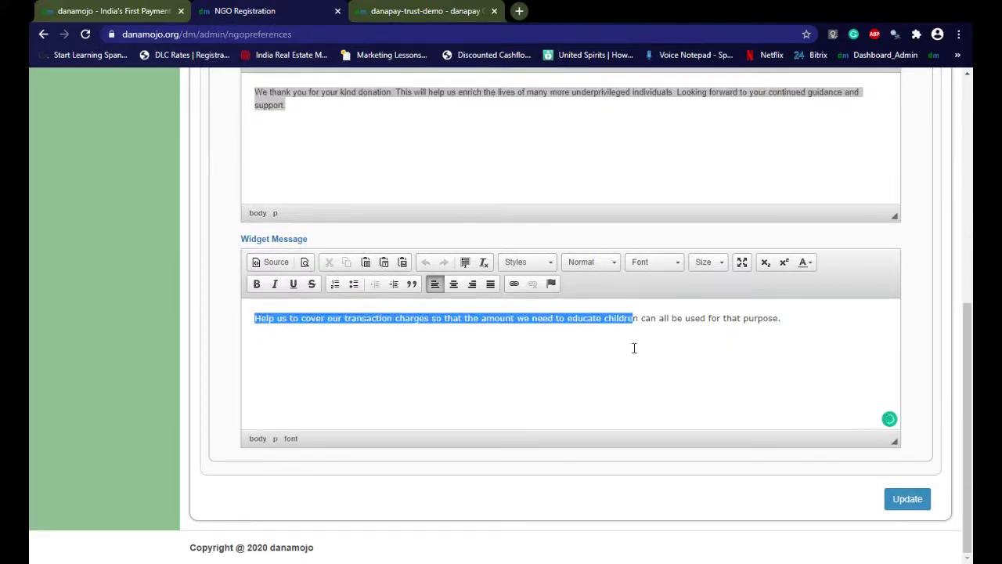
{"action": "left_click", "coordinate": [794, 320]}
{"action": "left_click_drag", "start_coordinate": [793, 320], "coordinate": [659, 319]}
{"action": "left_click_drag", "start_coordinate": [586, 303], "coordinate": [438, 399]}
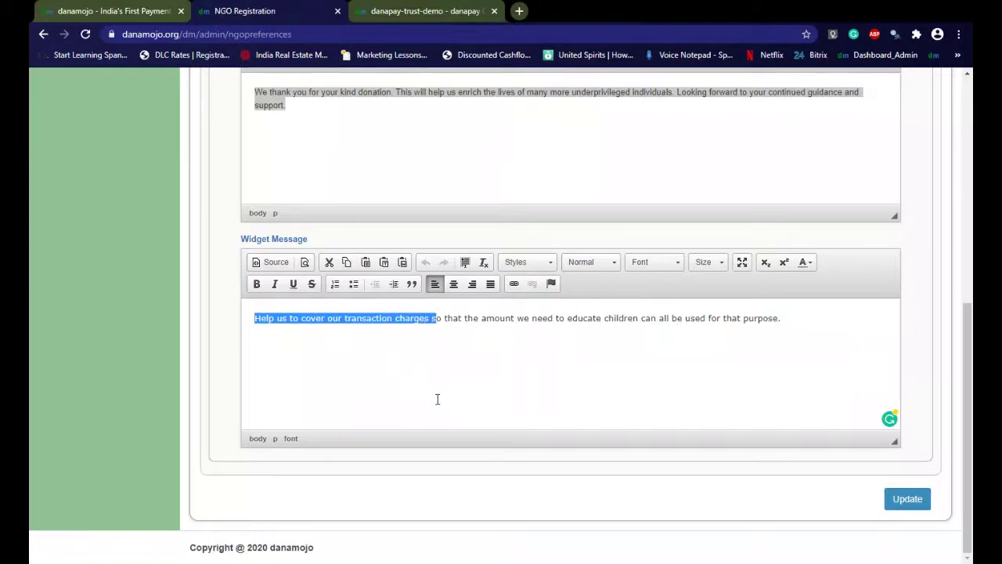
{"action": "left_click", "coordinate": [795, 321]}
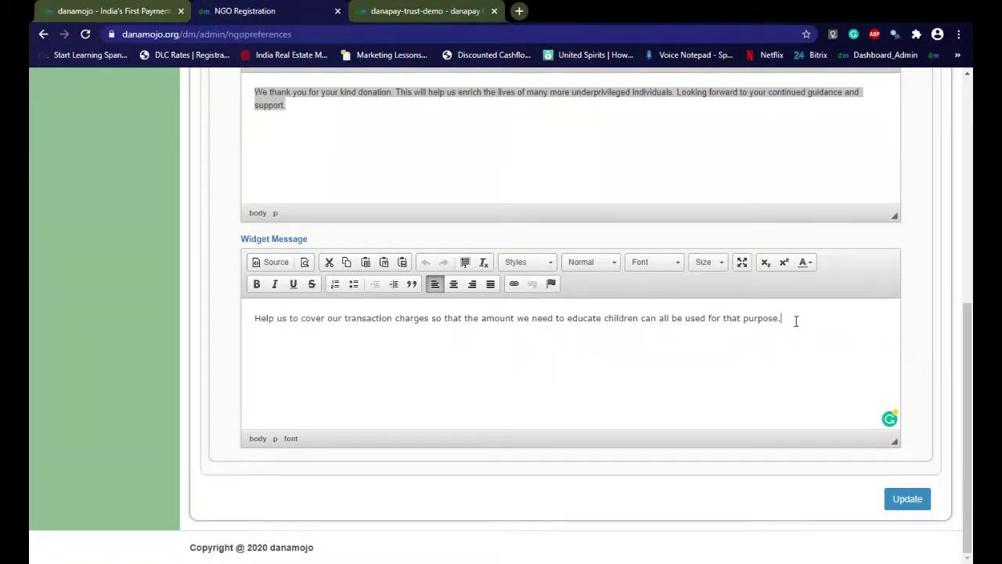
{"action": "left_click_drag", "start_coordinate": [796, 320], "coordinate": [381, 312]}
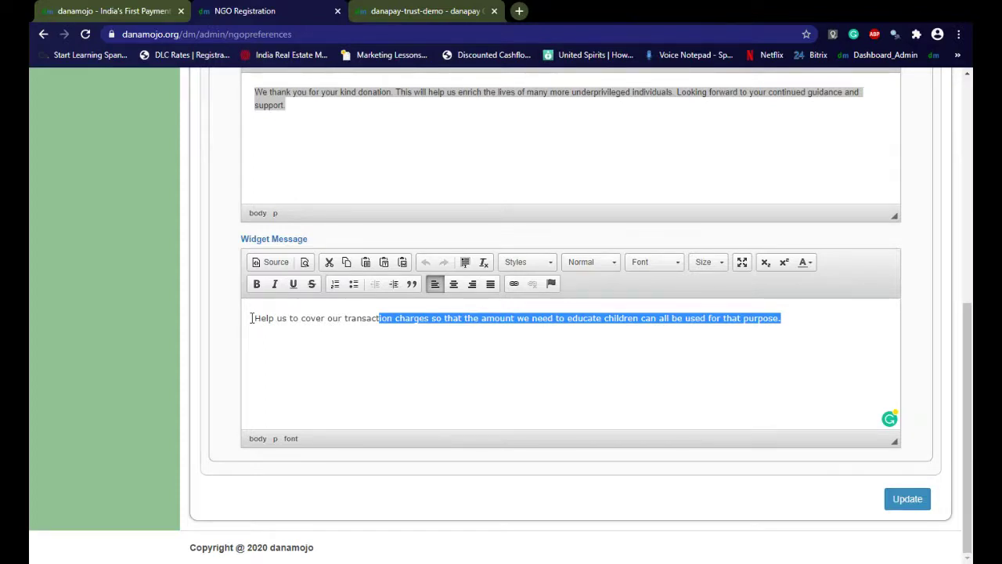
{"action": "left_click", "coordinate": [252, 318]}
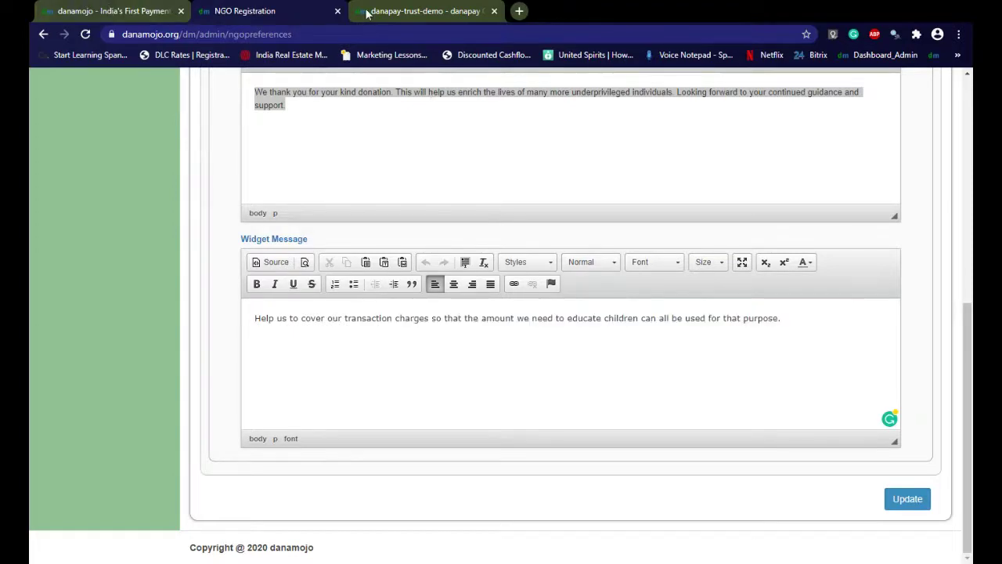
{"action": "left_click", "coordinate": [415, 13]}
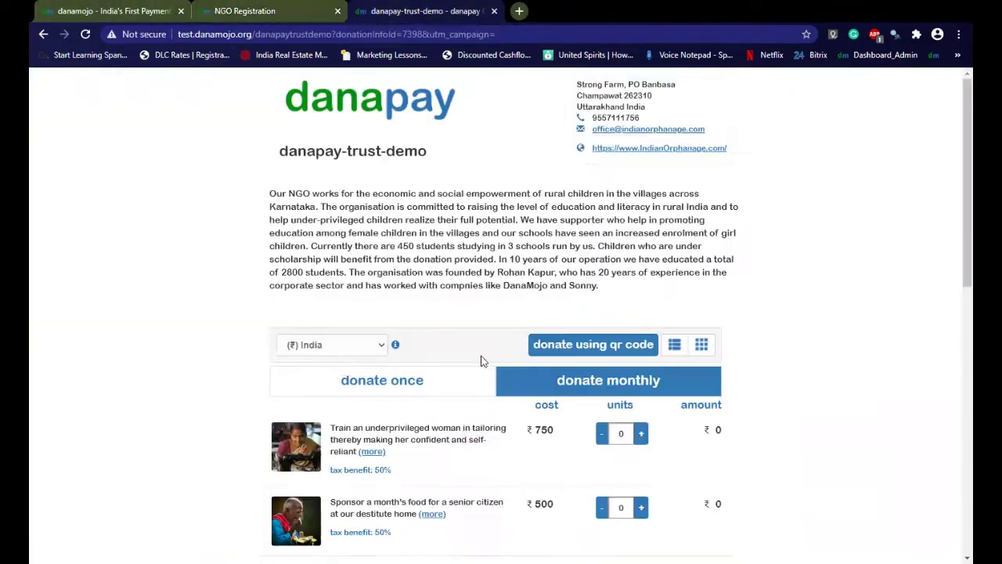
Go back to the NGO Registration tab and scroll to the top of Preferences
{"action": "scroll", "coordinate": [481, 358], "scroll_direction": "down", "scroll_amount": 10}
{"action": "mouse_move", "coordinate": [356, 256]}
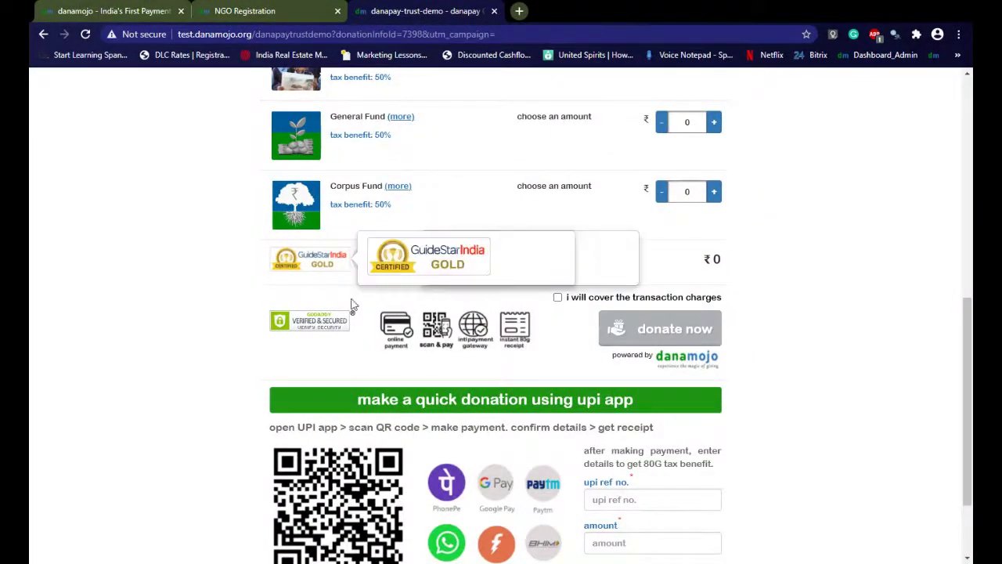
{"action": "scroll", "coordinate": [351, 231], "scroll_direction": "up", "scroll_amount": 8}
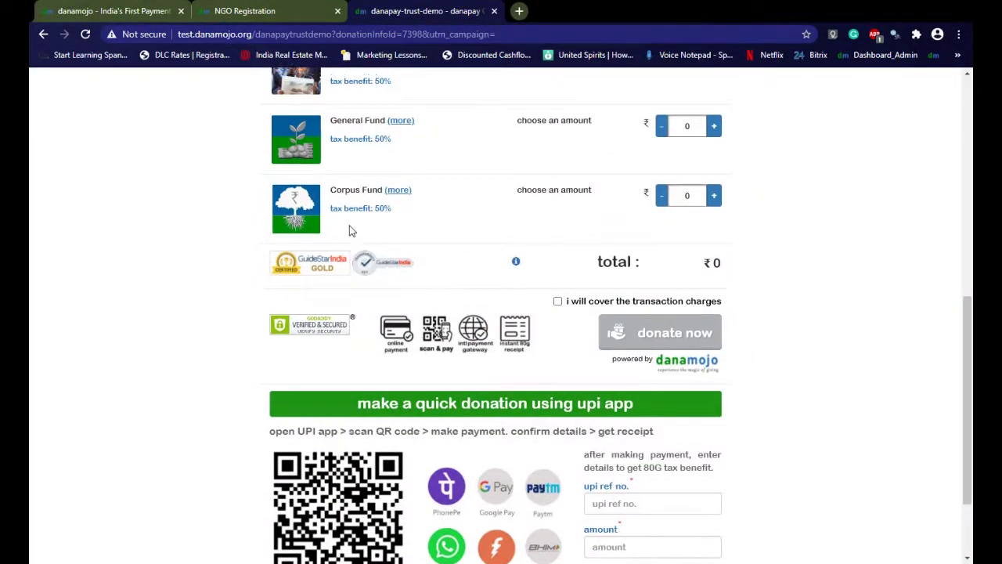
{"action": "left_click", "coordinate": [269, 10]}
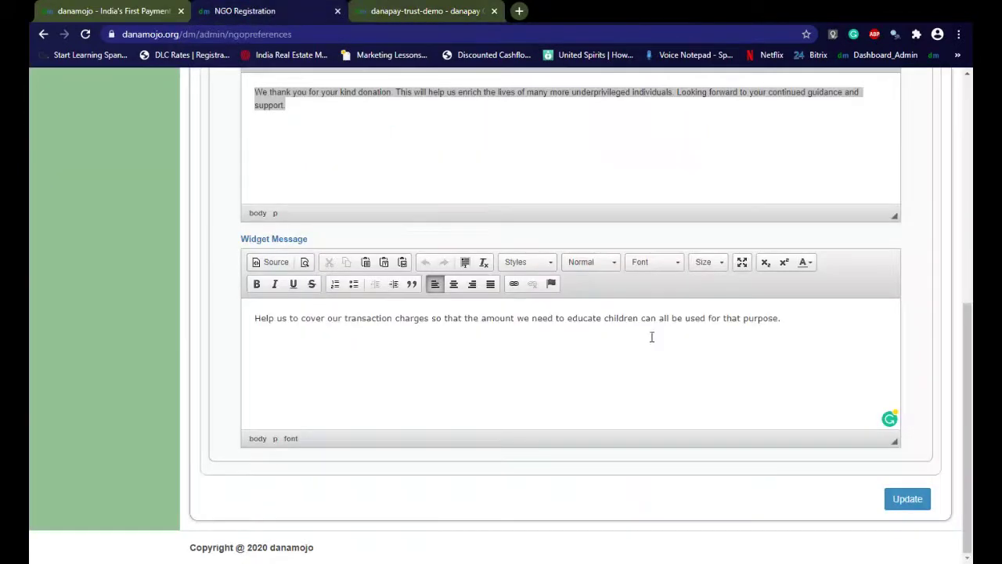
{"action": "scroll", "coordinate": [651, 335], "scroll_direction": "up", "scroll_amount": 6}
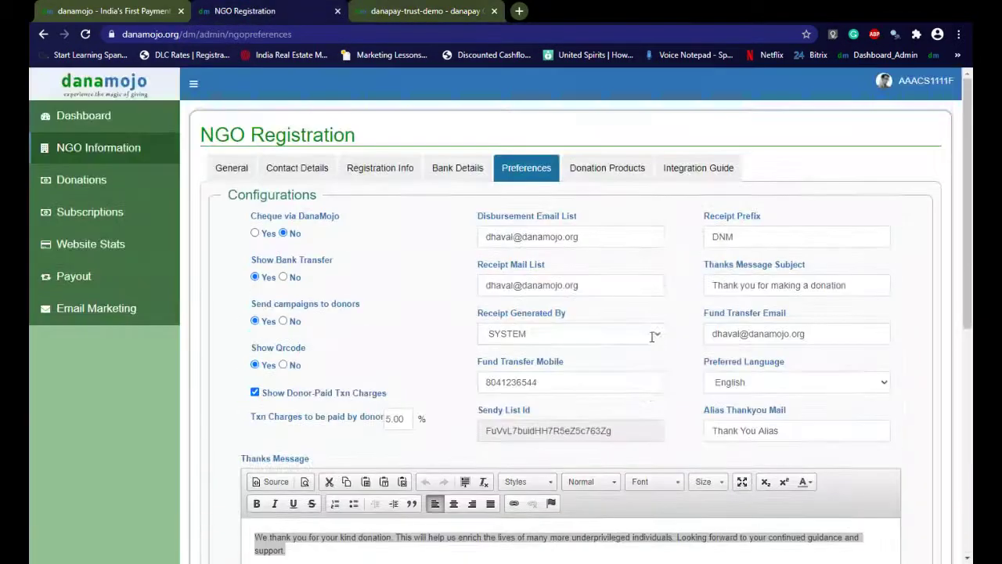
Show the Donation Products list with General Fund ₹10 and Corpus Fund ₹11
{"action": "left_click", "coordinate": [611, 174]}
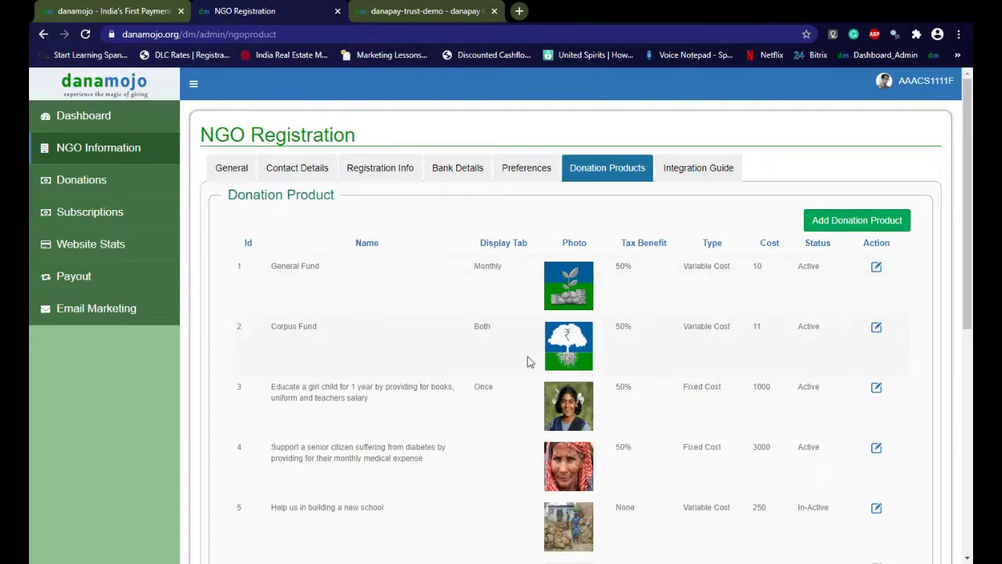
{"action": "scroll", "coordinate": [716, 368], "scroll_direction": "down", "scroll_amount": 5}
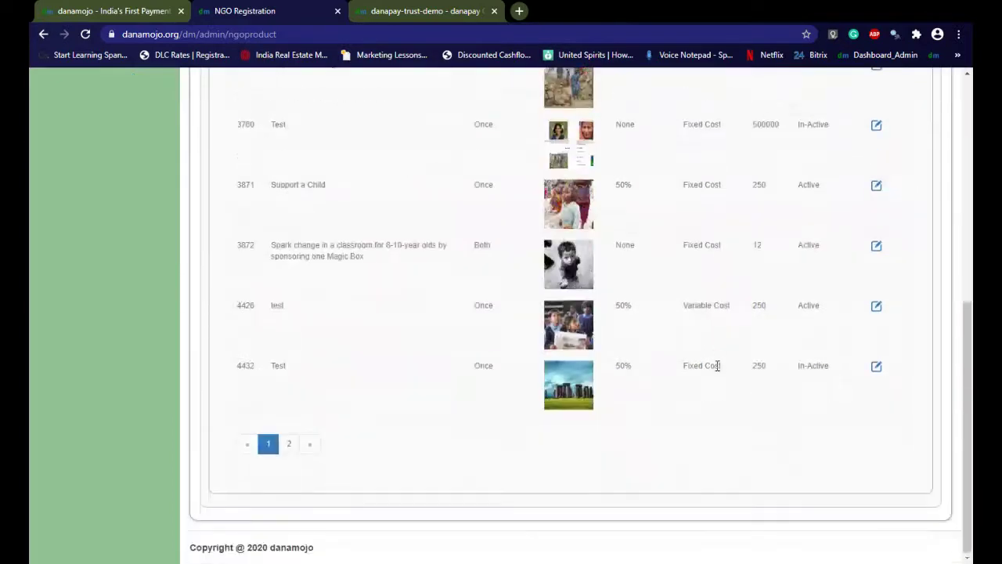
{"action": "scroll", "coordinate": [717, 365], "scroll_direction": "up", "scroll_amount": 5}
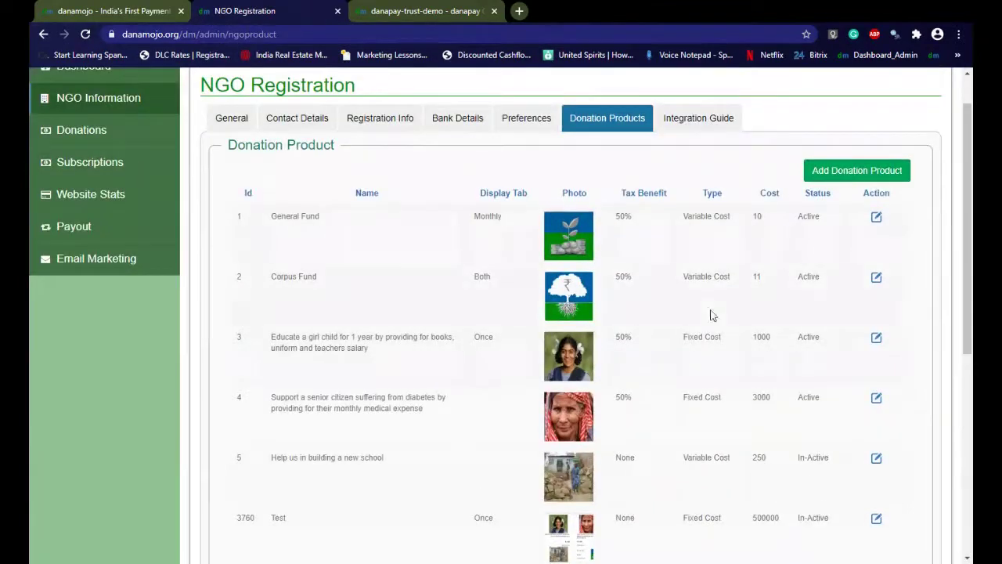
Add a donation product 'Distribution of dry food and WASH Kit…' costing 500 with 50% tax benefit
{"action": "left_click", "coordinate": [854, 180]}
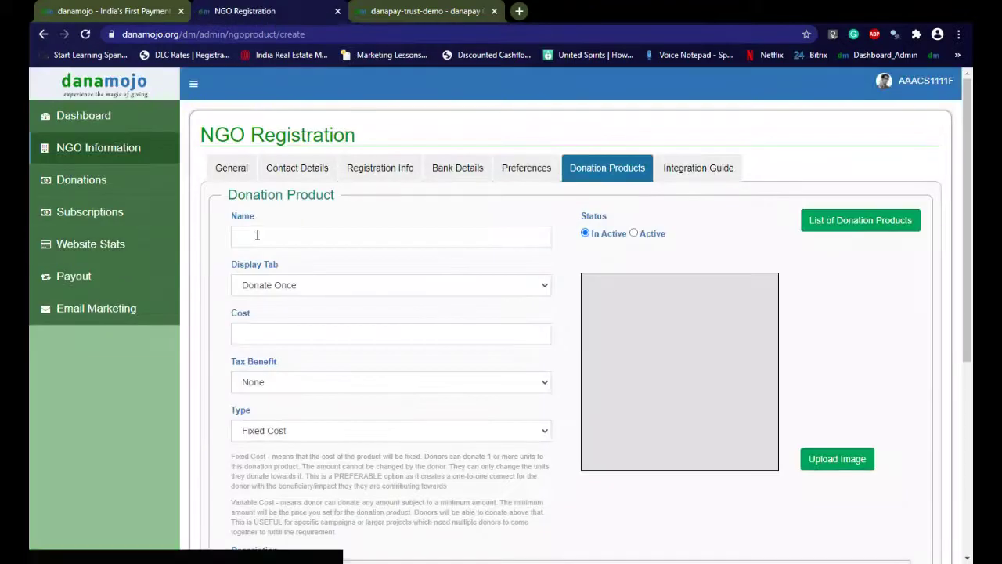
{"action": "left_click", "coordinate": [258, 235]}
{"action": "left_click", "coordinate": [274, 268]}
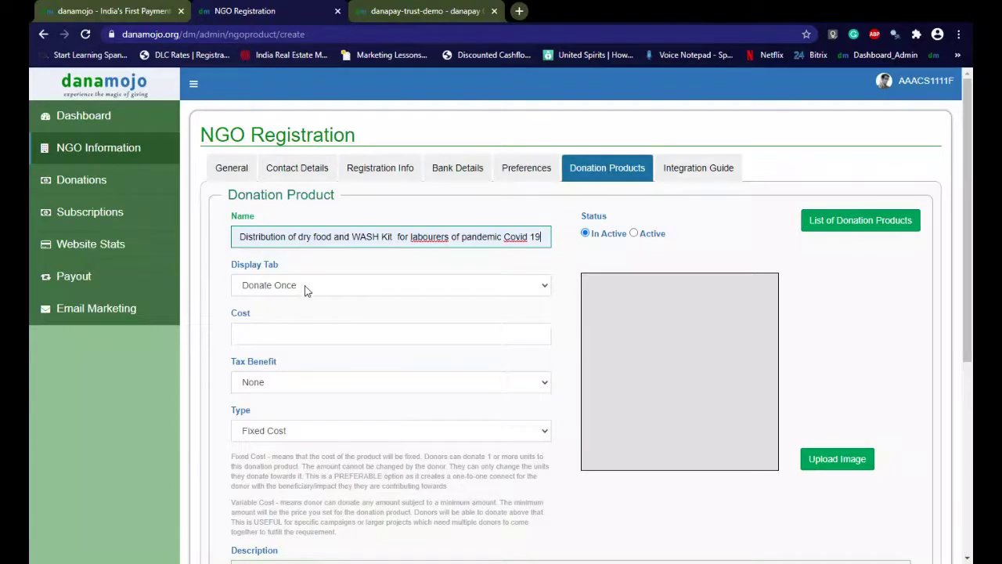
{"action": "left_click", "coordinate": [293, 294]}
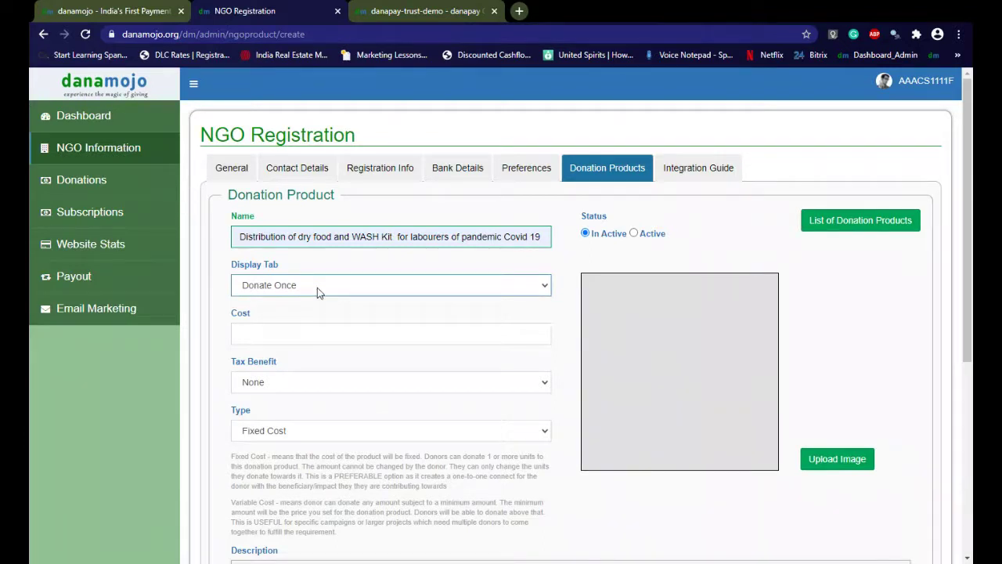
{"action": "key", "text": "Tab"}
{"action": "type", "text": "500"}
{"action": "key", "text": "Tab"}
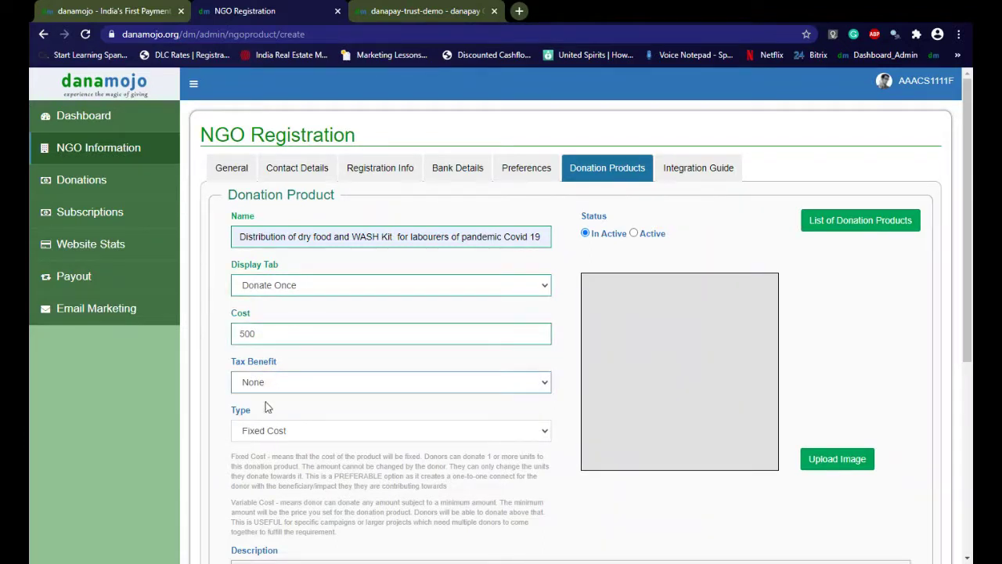
{"action": "key", "text": "Down"}
Make the product Variable Cost and begin its description
{"action": "scroll", "coordinate": [359, 395], "scroll_direction": "down", "scroll_amount": 3}
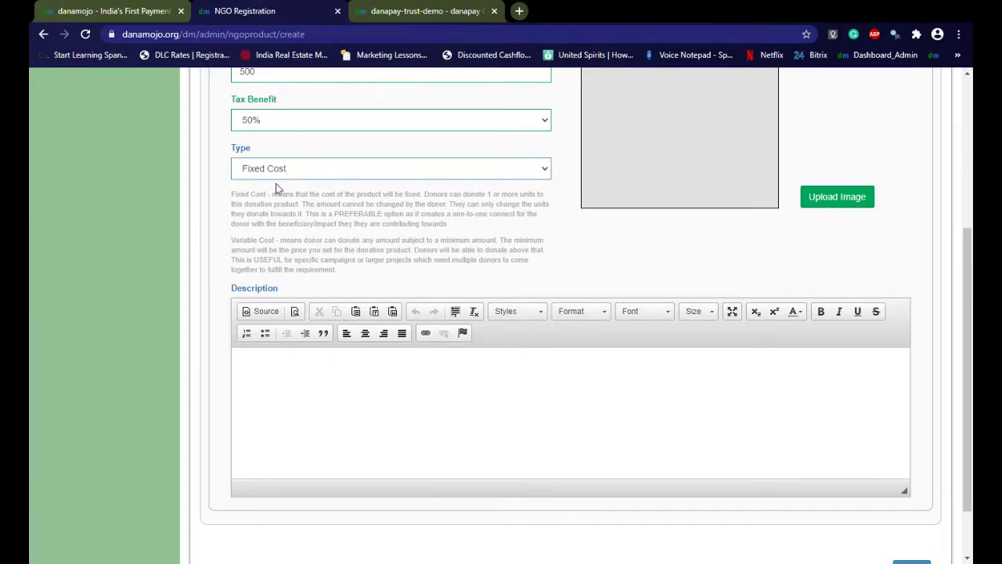
{"action": "left_click", "coordinate": [304, 179]}
{"action": "left_click", "coordinate": [300, 199]}
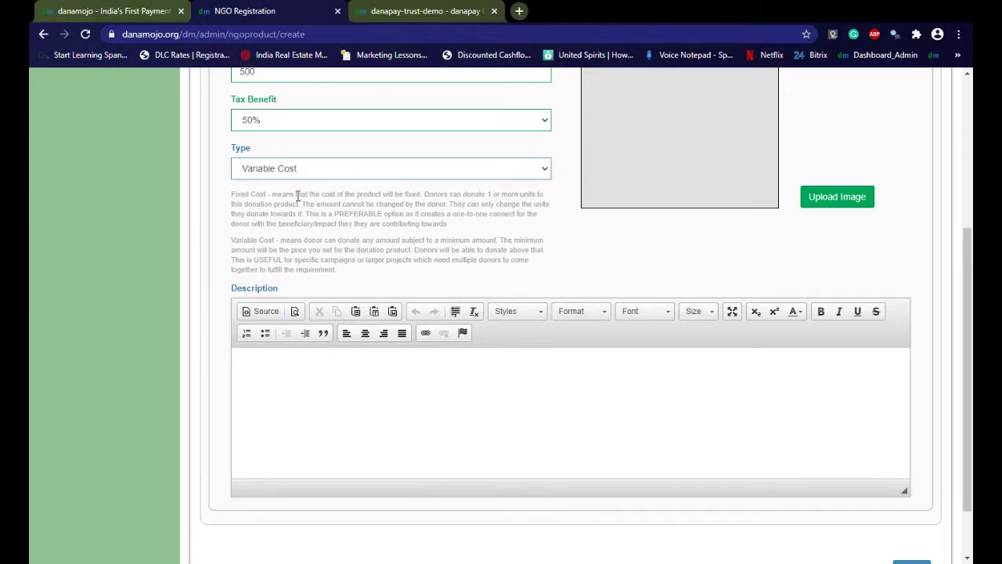
{"action": "left_click", "coordinate": [264, 365]}
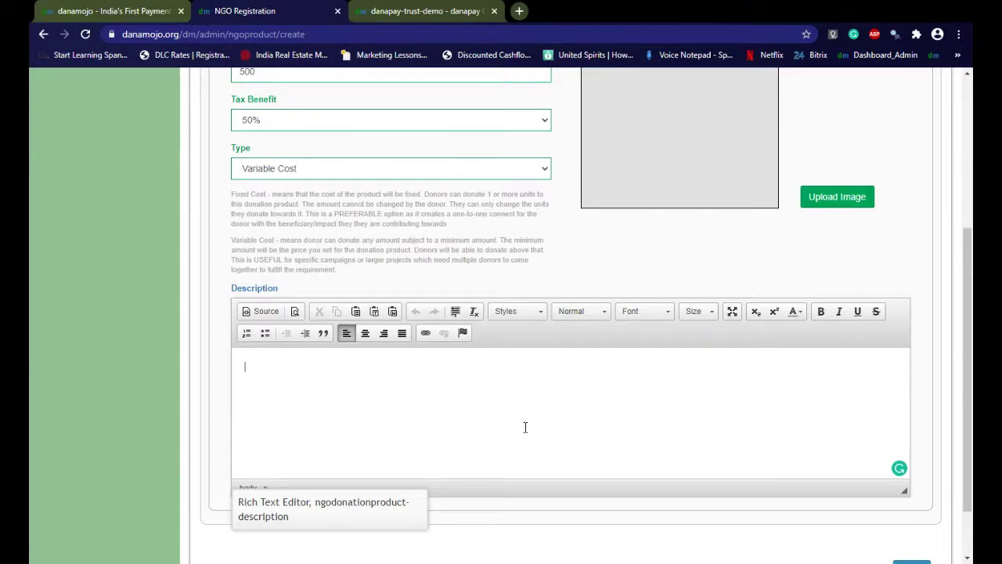
{"action": "scroll", "coordinate": [716, 535], "scroll_direction": "up", "scroll_amount": 4}
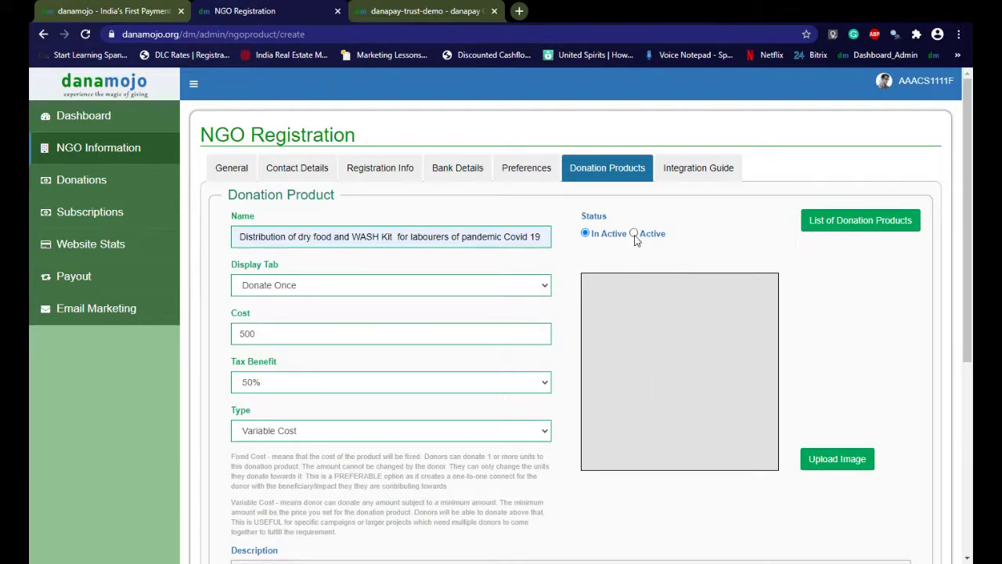
{"action": "scroll", "coordinate": [716, 336], "scroll_direction": "down", "scroll_amount": 5}
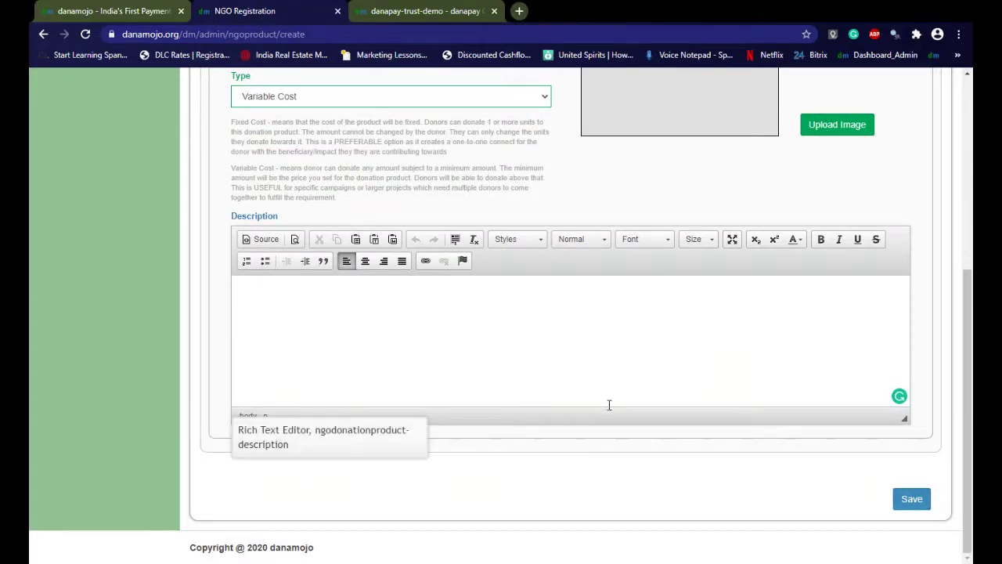
{"action": "scroll", "coordinate": [608, 405], "scroll_direction": "up", "scroll_amount": 3}
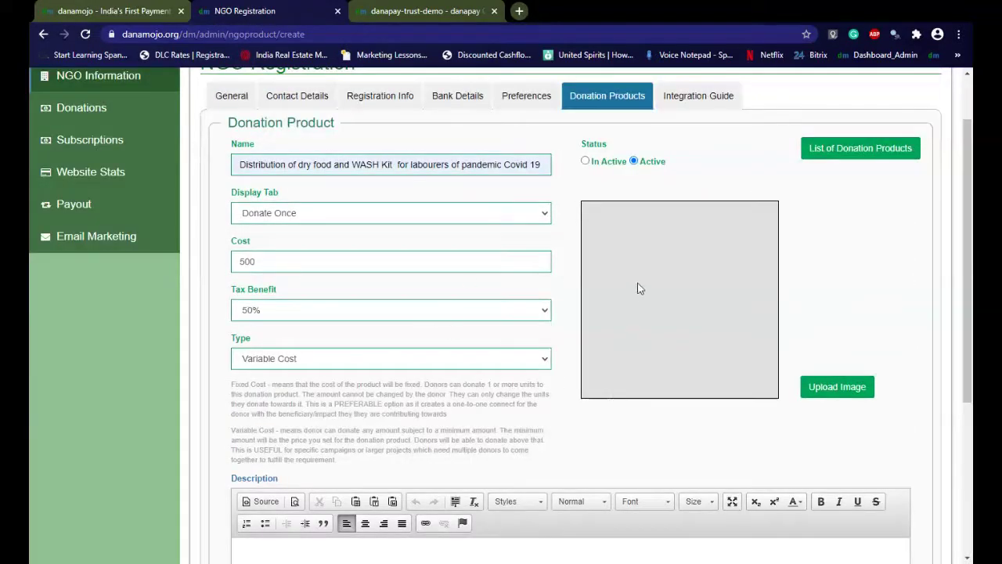
{"action": "scroll", "coordinate": [651, 422], "scroll_direction": "up", "scroll_amount": 1}
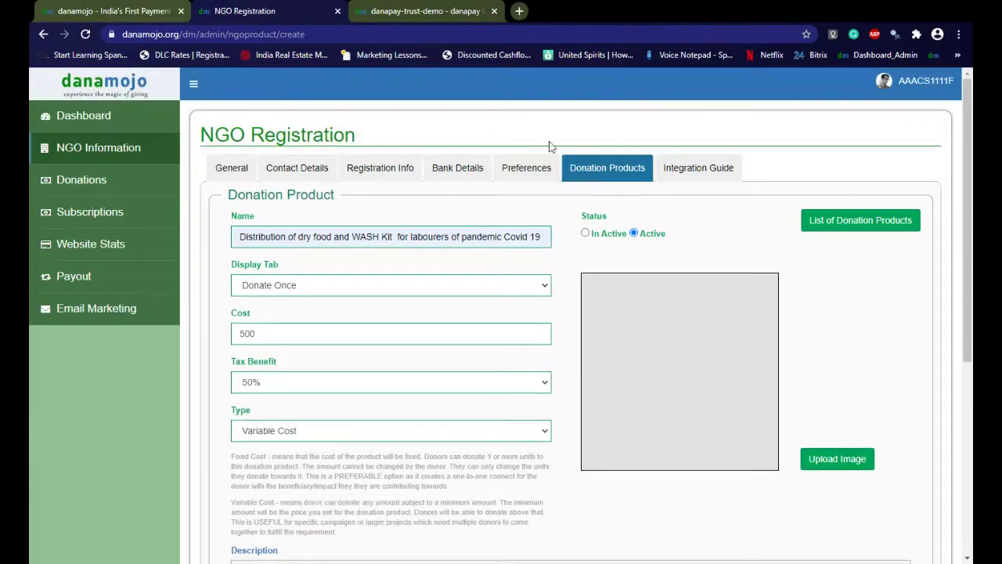
Set the 'Educate a girl child for 1 year' product to In Active and update it
{"action": "left_click", "coordinate": [594, 173]}
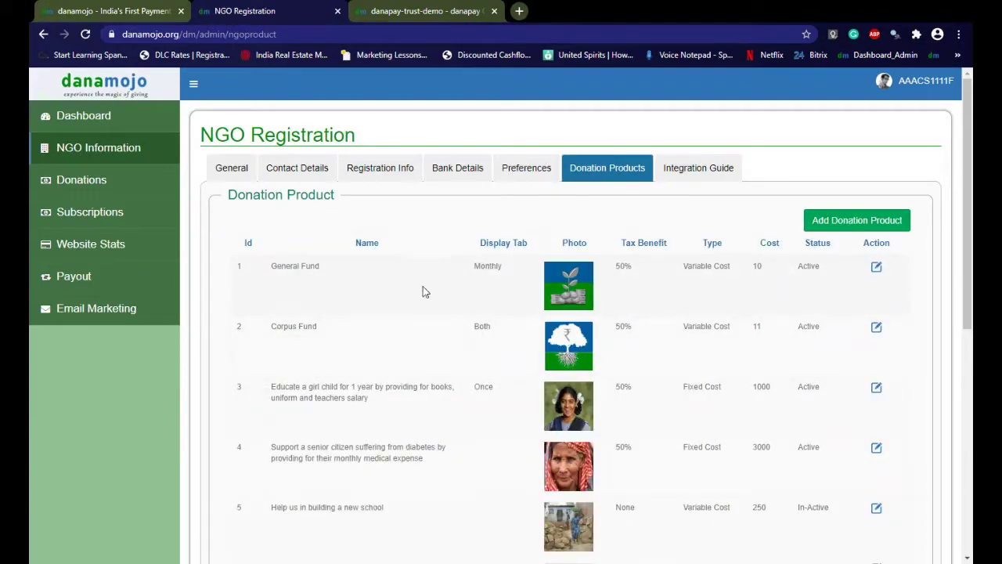
{"action": "left_click", "coordinate": [877, 389]}
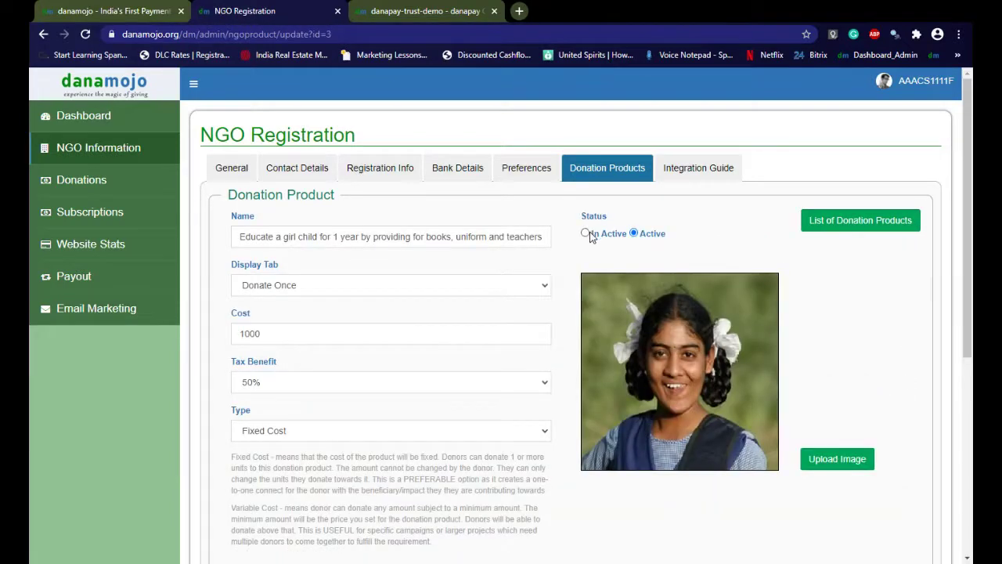
{"action": "left_click", "coordinate": [585, 233]}
{"action": "scroll", "coordinate": [854, 372], "scroll_direction": "down", "scroll_amount": 5}
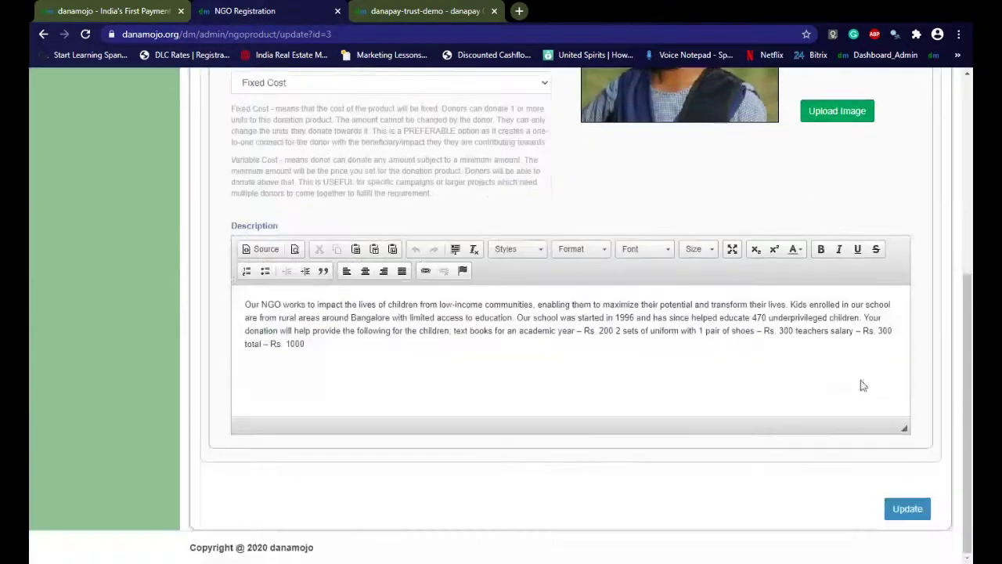
{"action": "left_click", "coordinate": [908, 509]}
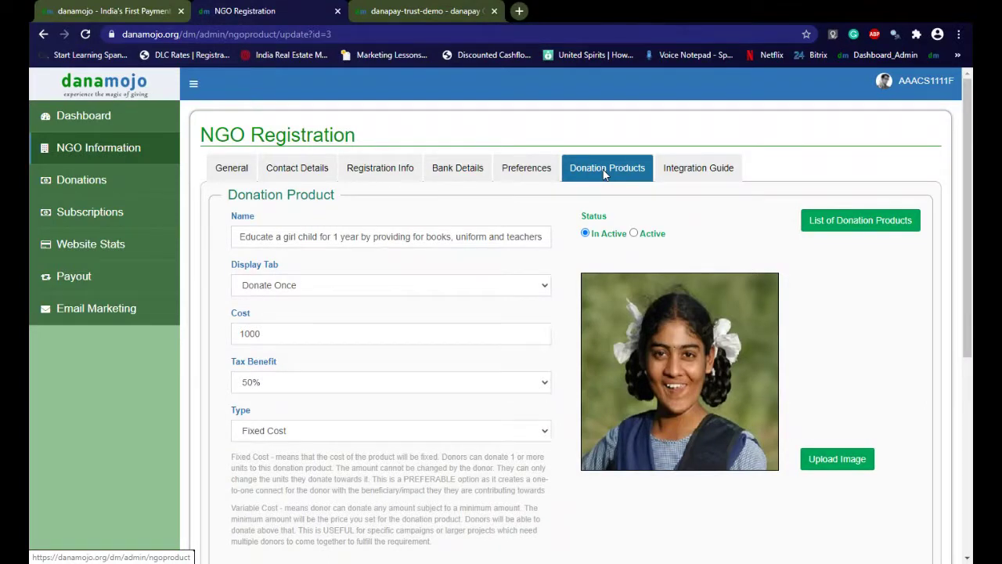
Browse the Integration Guide's branded page URL, QR codes and widget embed script
{"action": "left_click", "coordinate": [689, 170]}
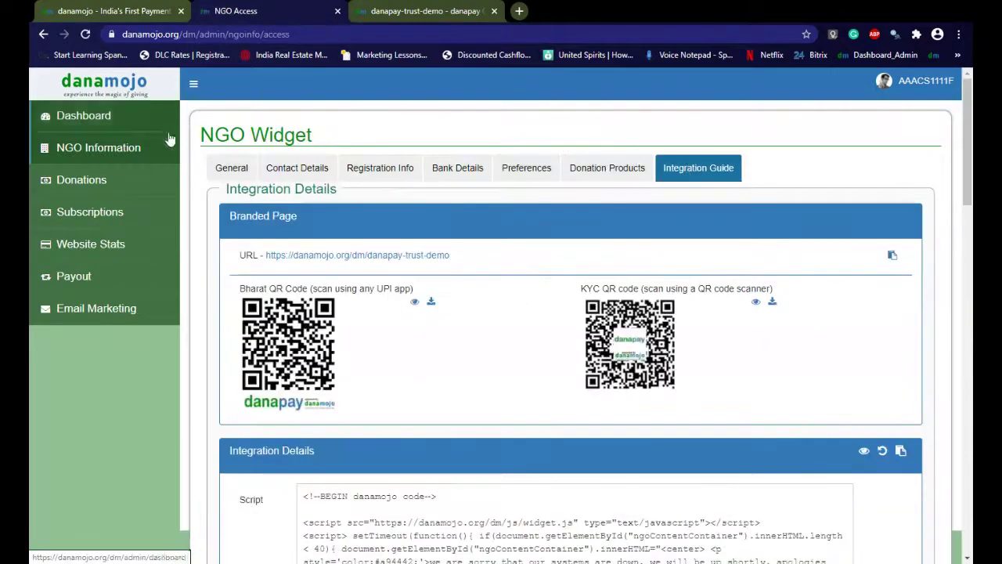
{"action": "scroll", "coordinate": [503, 353], "scroll_direction": "down", "scroll_amount": 3}
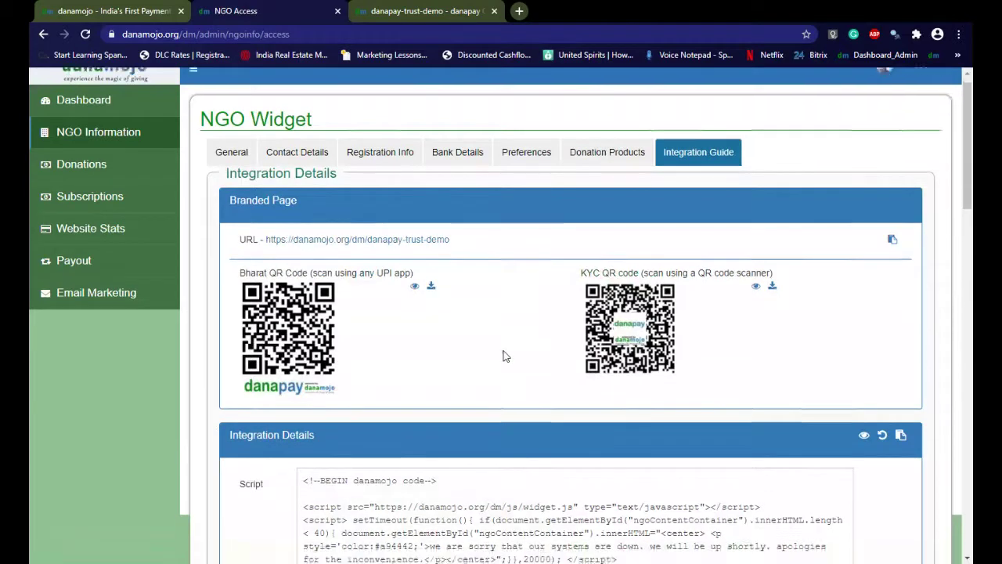
{"action": "scroll", "coordinate": [503, 353], "scroll_direction": "down", "scroll_amount": 1}
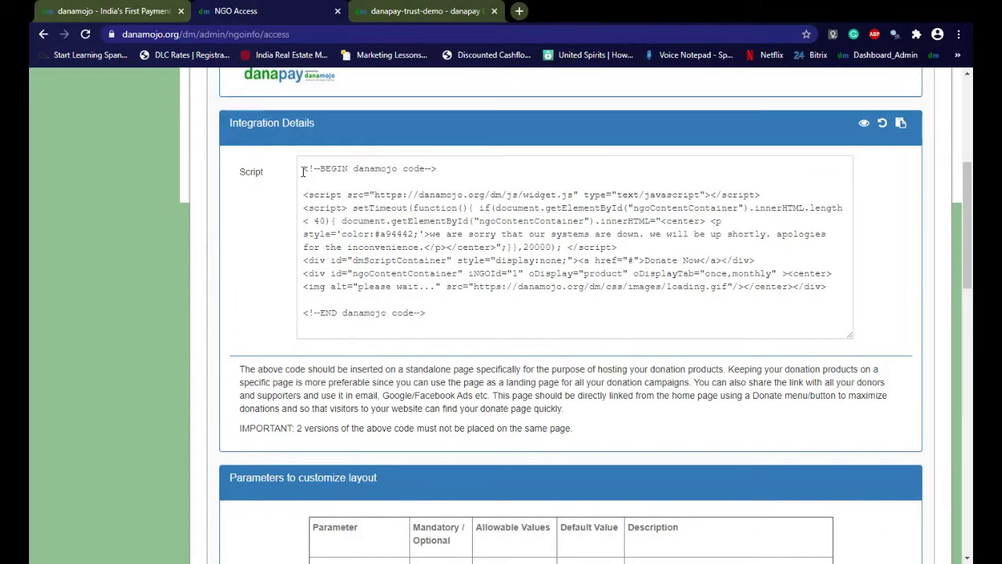
{"action": "scroll", "coordinate": [492, 332], "scroll_direction": "down", "scroll_amount": 6}
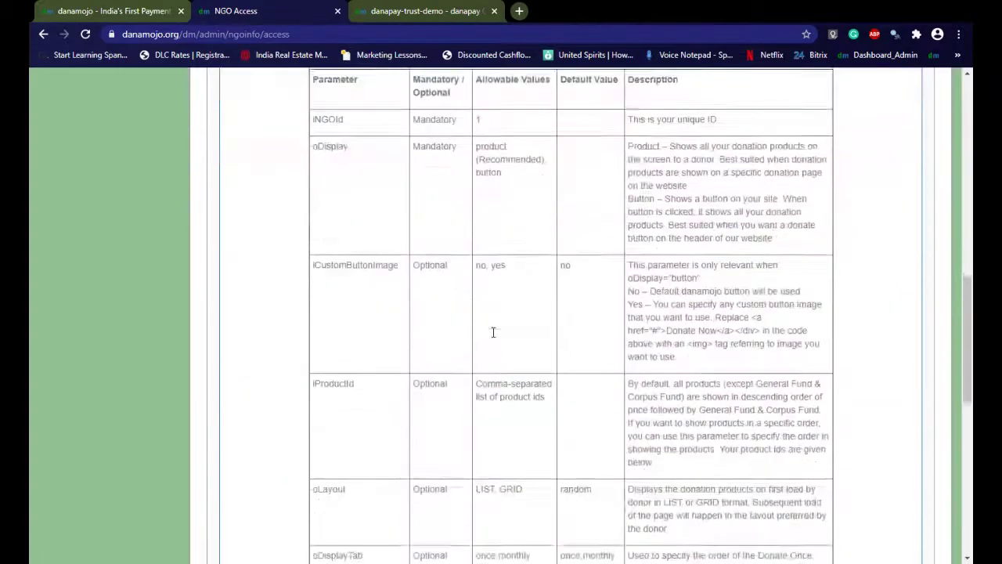
{"action": "scroll", "coordinate": [539, 318], "scroll_direction": "down", "scroll_amount": 4}
{"action": "scroll", "coordinate": [540, 320], "scroll_direction": "down", "scroll_amount": 3}
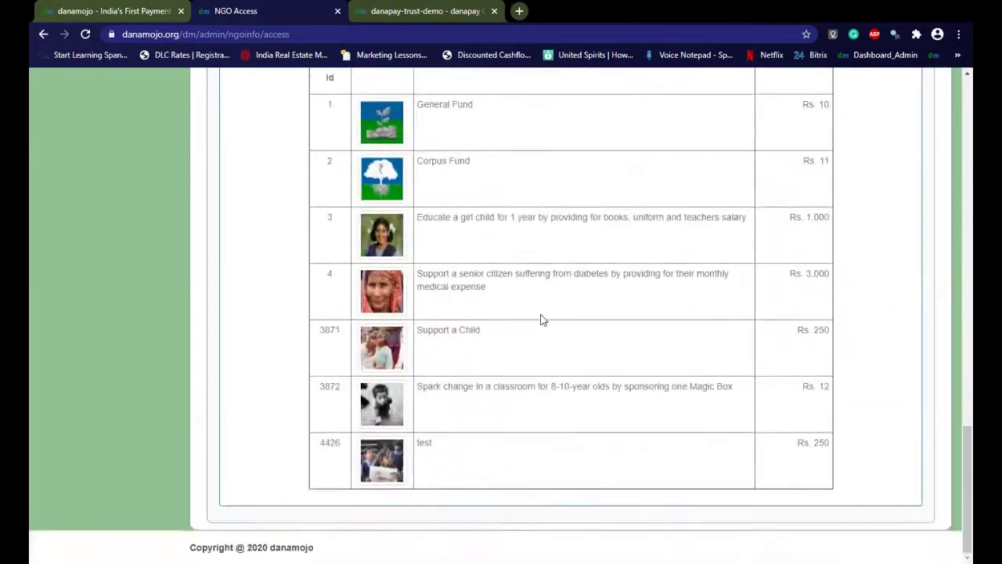
{"action": "scroll", "coordinate": [470, 306], "scroll_direction": "up", "scroll_amount": 4}
{"action": "scroll", "coordinate": [470, 305], "scroll_direction": "down", "scroll_amount": 3}
{"action": "scroll", "coordinate": [470, 305], "scroll_direction": "up", "scroll_amount": 9}
{"action": "scroll", "coordinate": [470, 305], "scroll_direction": "up", "scroll_amount": 6}
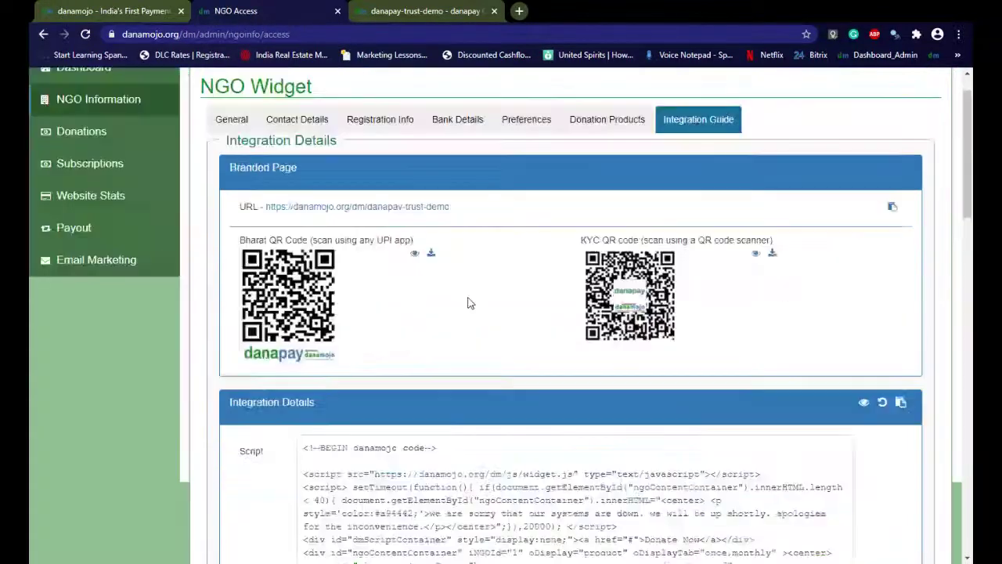
{"action": "scroll", "coordinate": [469, 303], "scroll_direction": "down", "scroll_amount": 6}
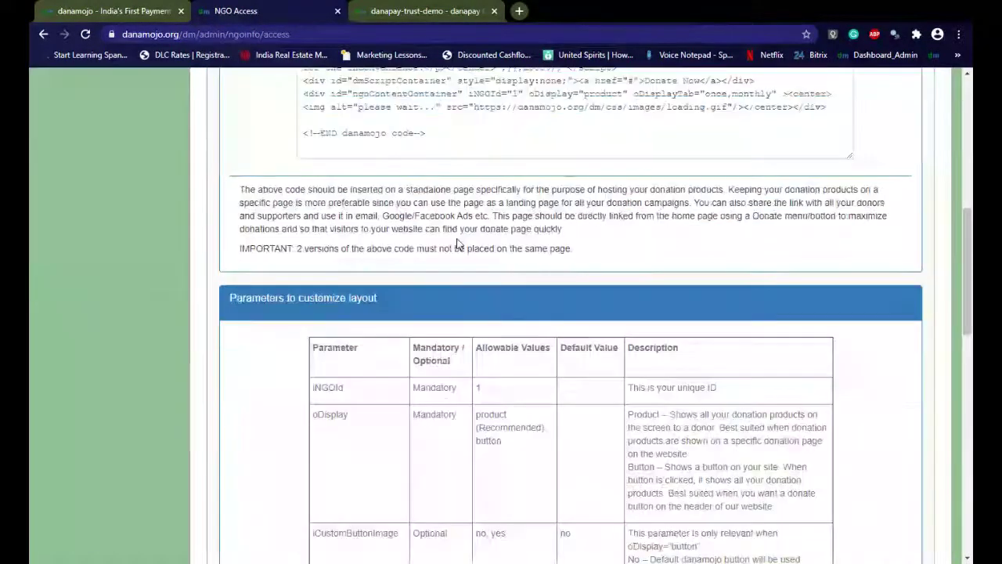
{"action": "scroll", "coordinate": [548, 250], "scroll_direction": "up", "scroll_amount": 5}
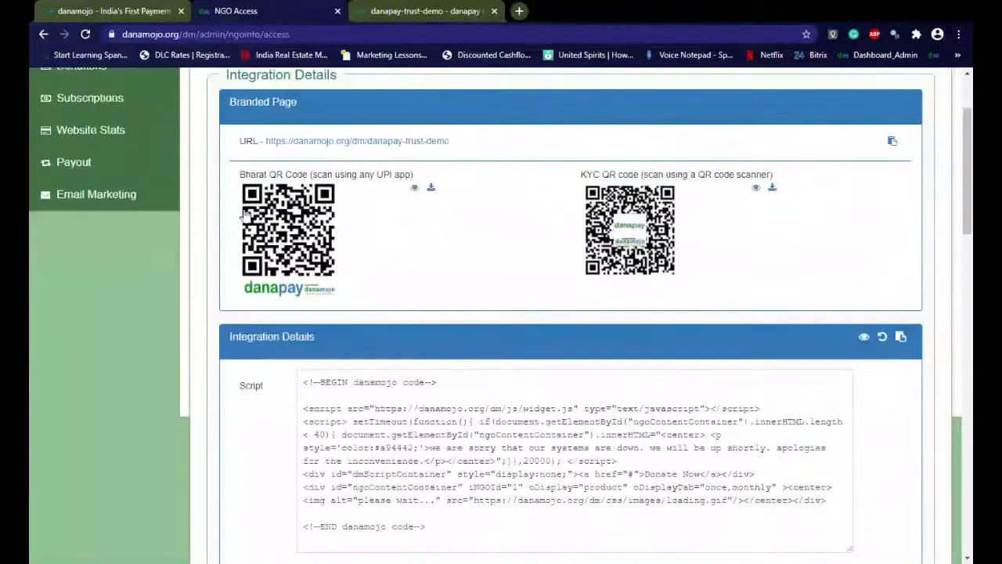
{"action": "left_click_drag", "start_coordinate": [237, 145], "coordinate": [474, 147]}
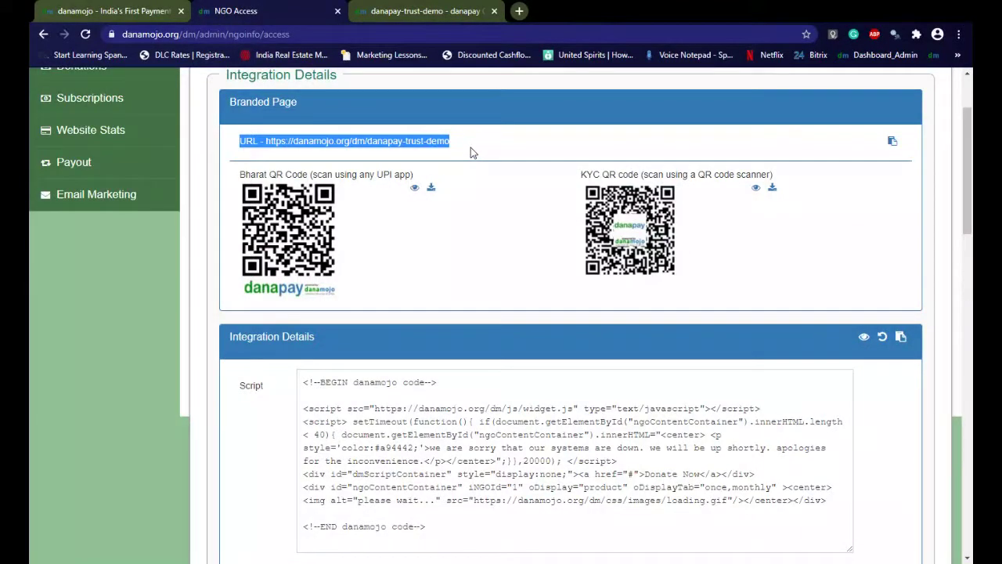
{"action": "left_click", "coordinate": [471, 147]}
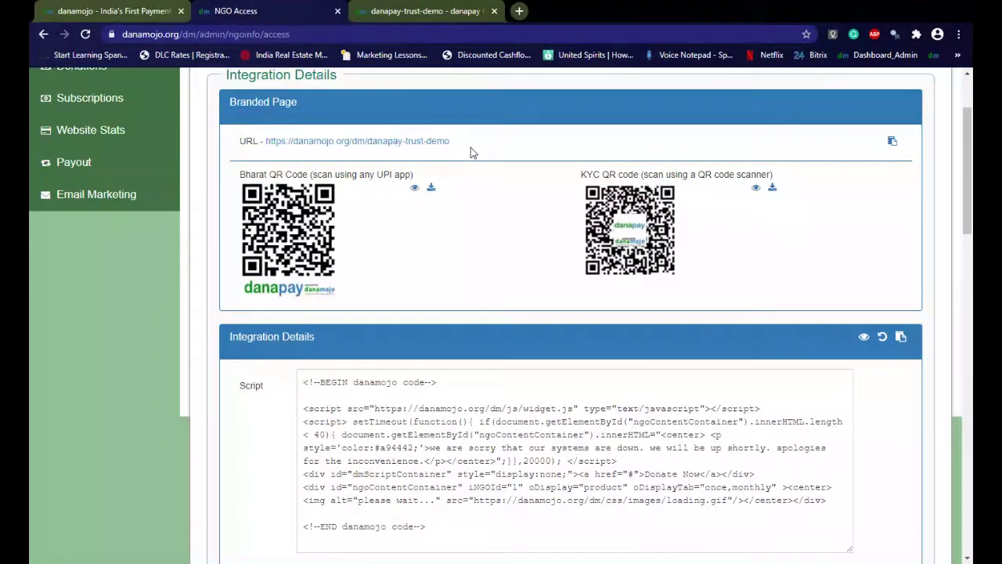
{"action": "left_click", "coordinate": [893, 141]}
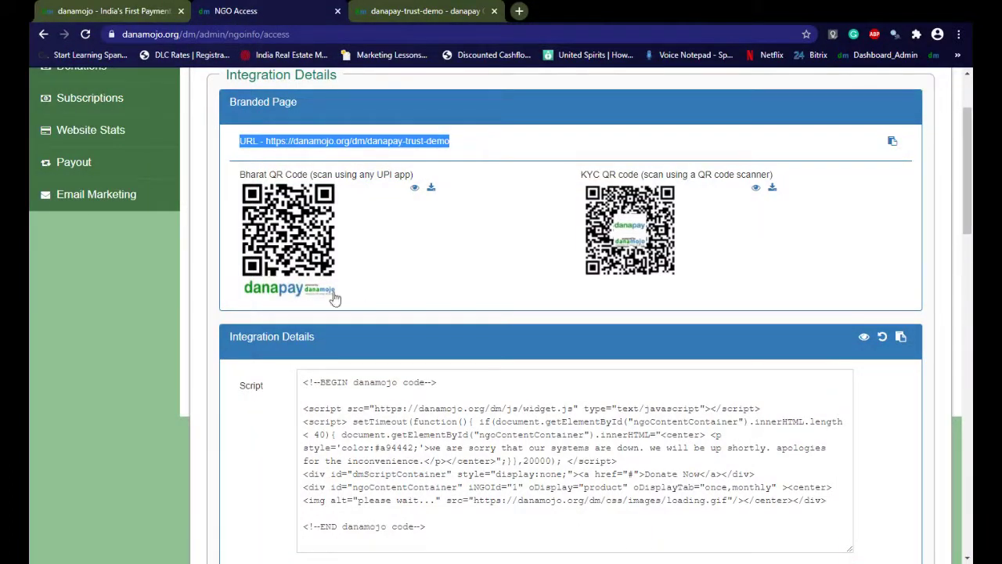
{"action": "left_click", "coordinate": [580, 176]}
{"action": "left_click_drag", "start_coordinate": [581, 176], "coordinate": [784, 183]}
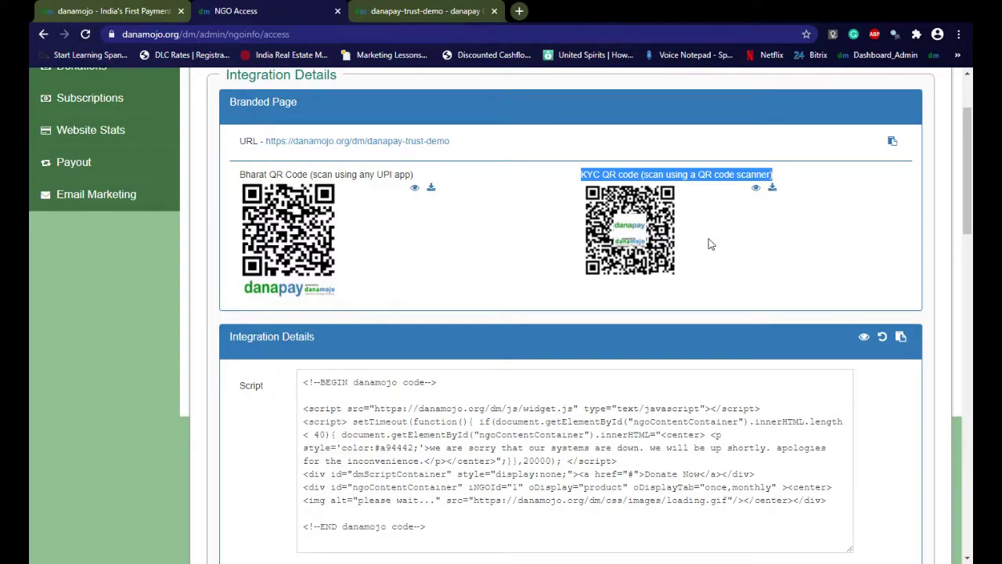
{"action": "left_click_drag", "start_coordinate": [239, 173], "coordinate": [425, 182]}
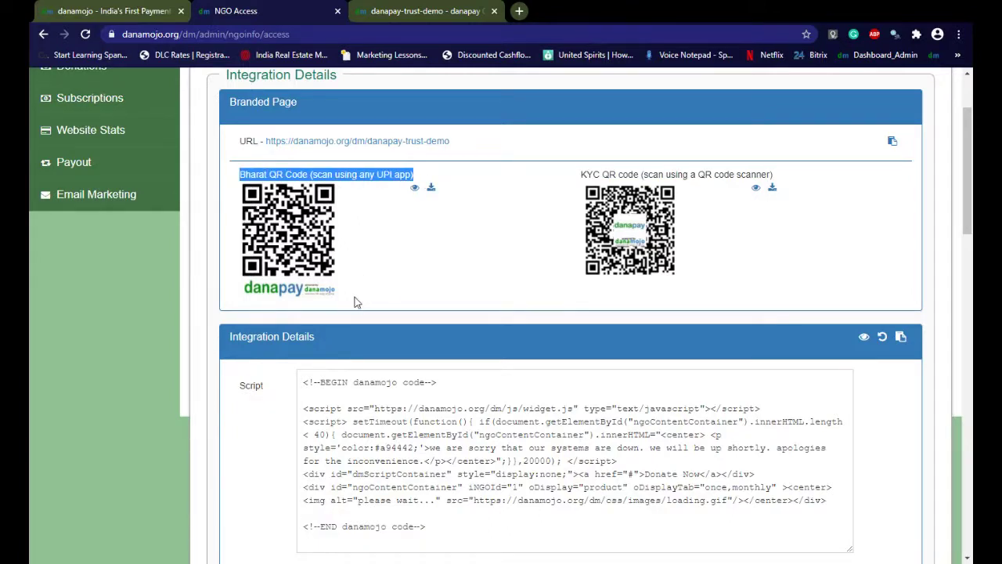
{"action": "scroll", "coordinate": [342, 295], "scroll_direction": "up", "scroll_amount": 2}
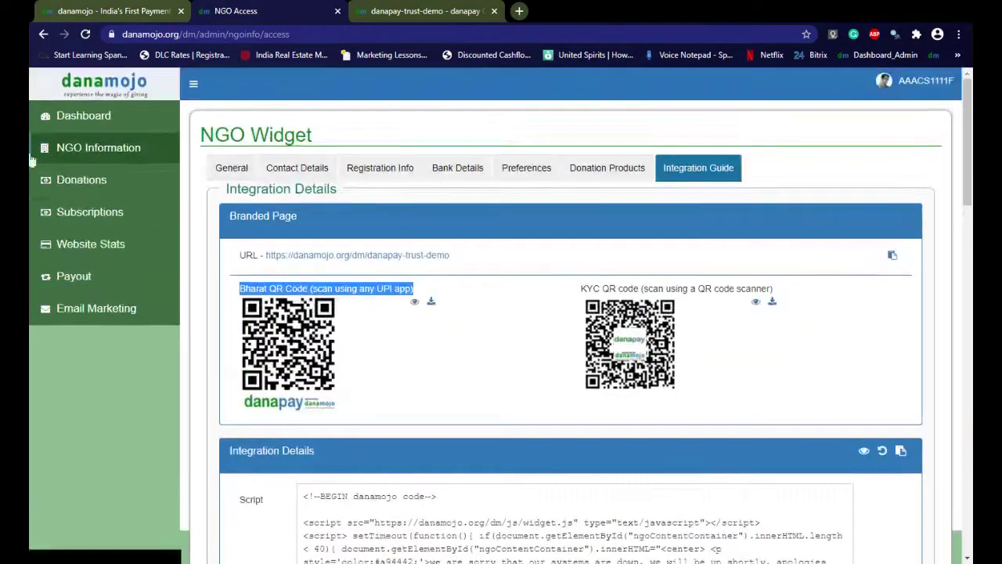
Open Donations and view the first donation's donor details and fee breakdown
{"action": "left_click", "coordinate": [93, 190]}
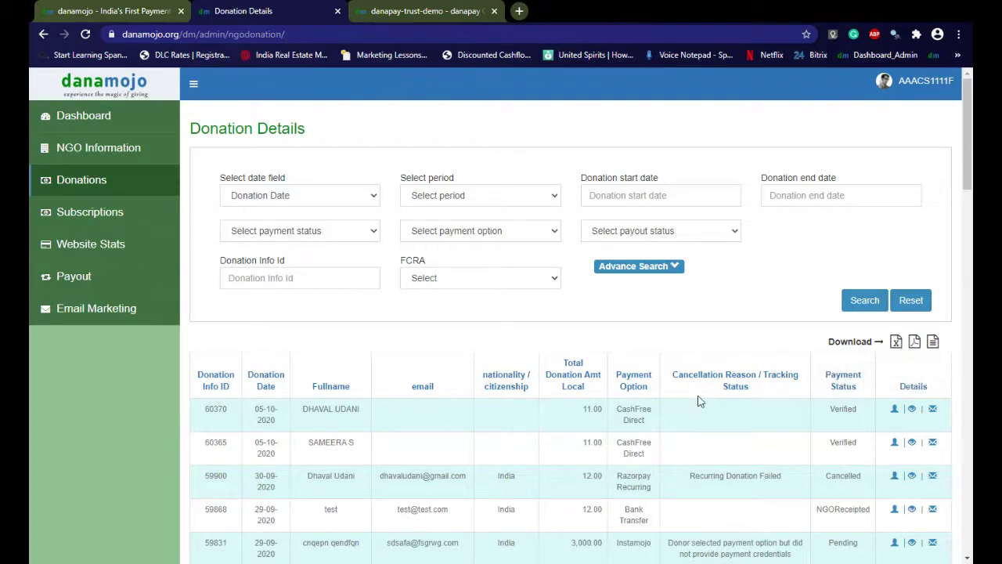
{"action": "scroll", "coordinate": [802, 353], "scroll_direction": "down", "scroll_amount": 3}
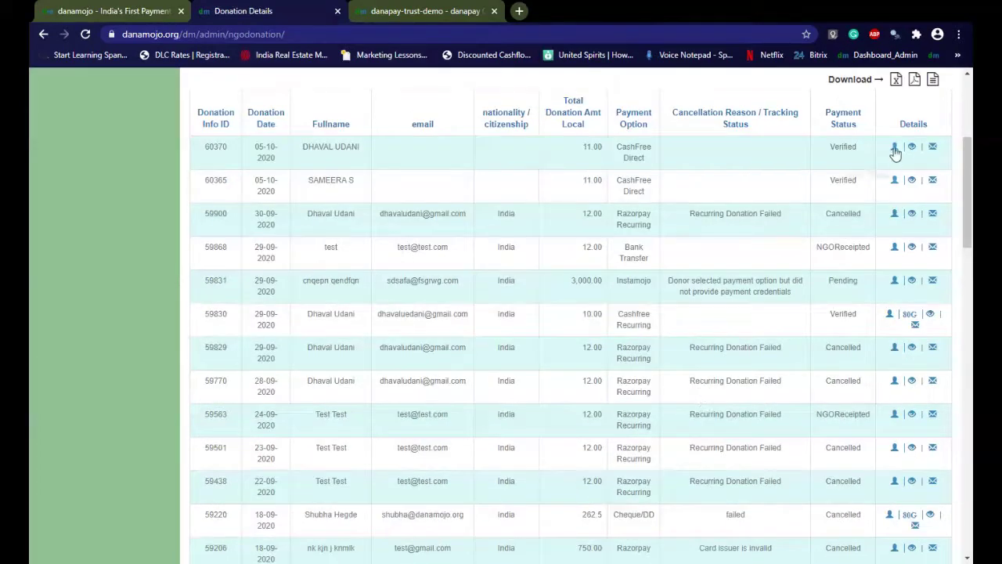
{"action": "left_click", "coordinate": [894, 147]}
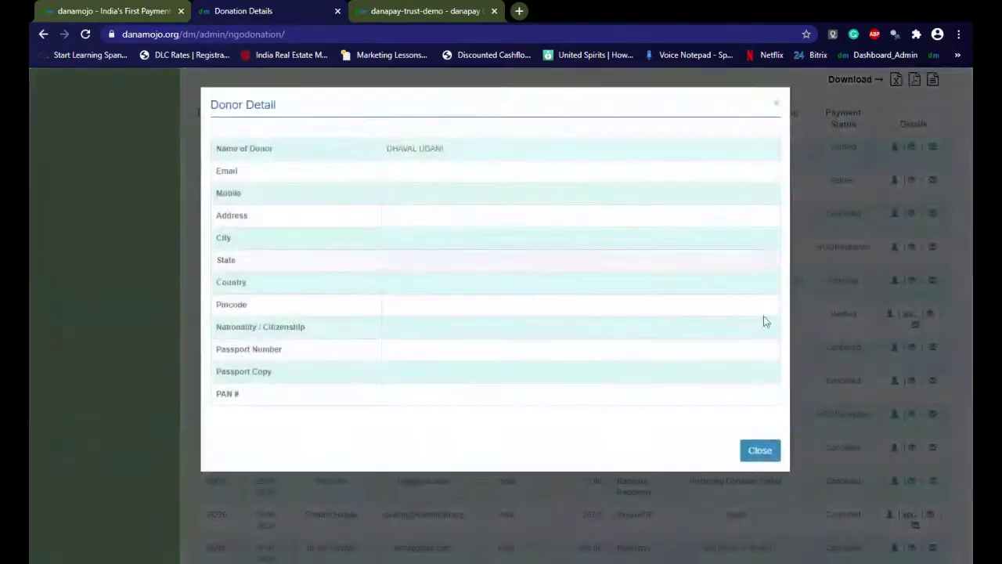
{"action": "left_click", "coordinate": [758, 451]}
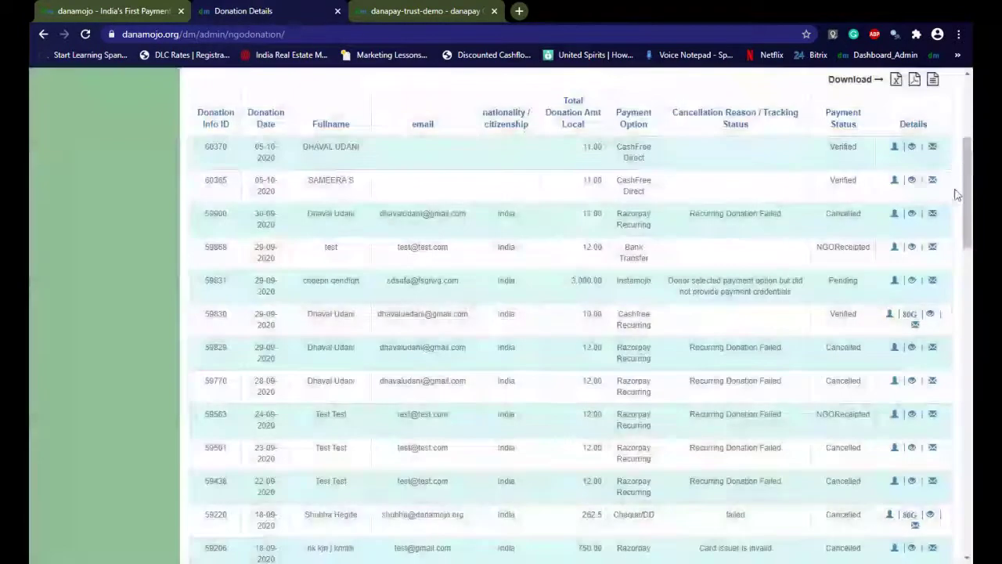
{"action": "left_click", "coordinate": [912, 148]}
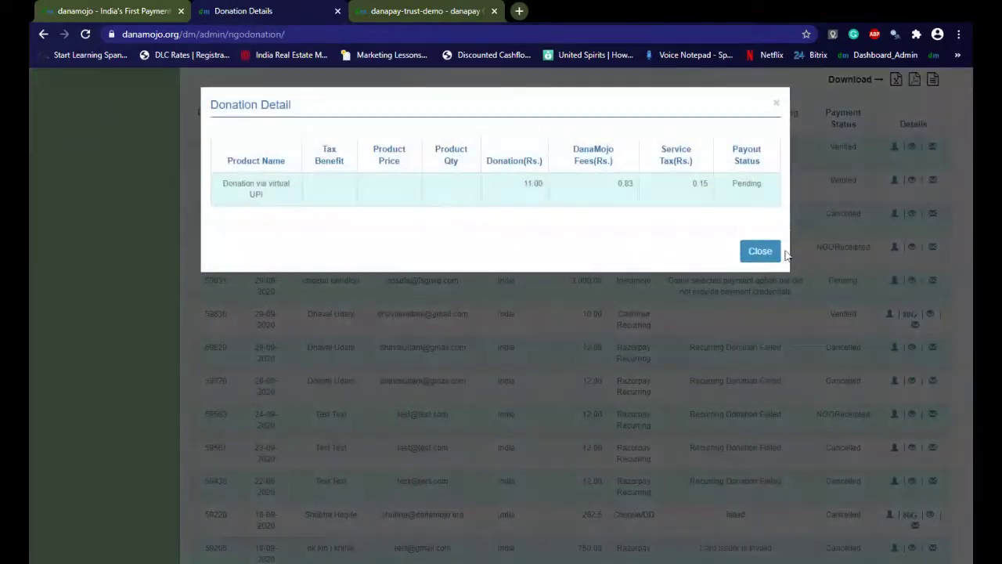
{"action": "left_click", "coordinate": [760, 251]}
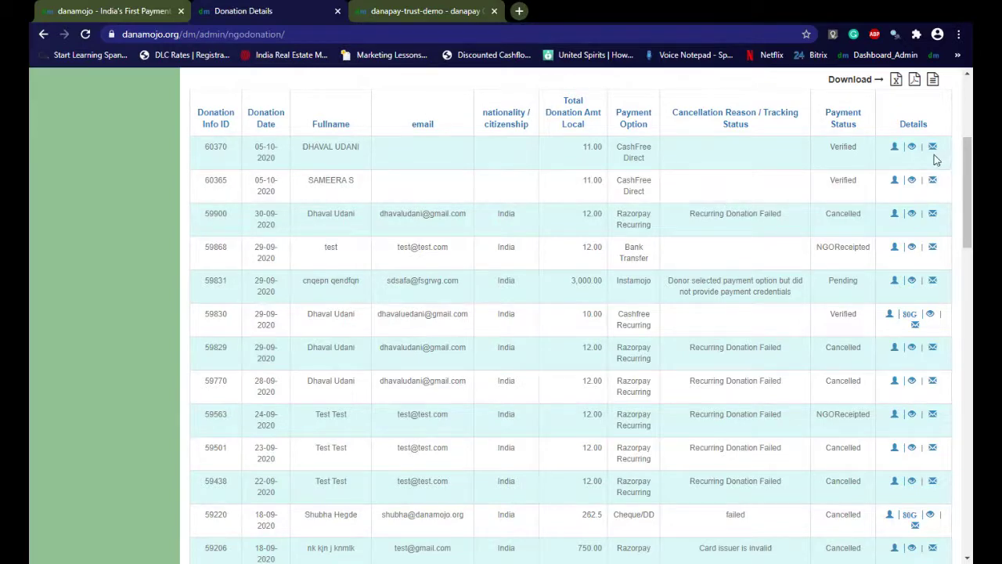
{"action": "scroll", "coordinate": [839, 180], "scroll_direction": "up", "scroll_amount": 3}
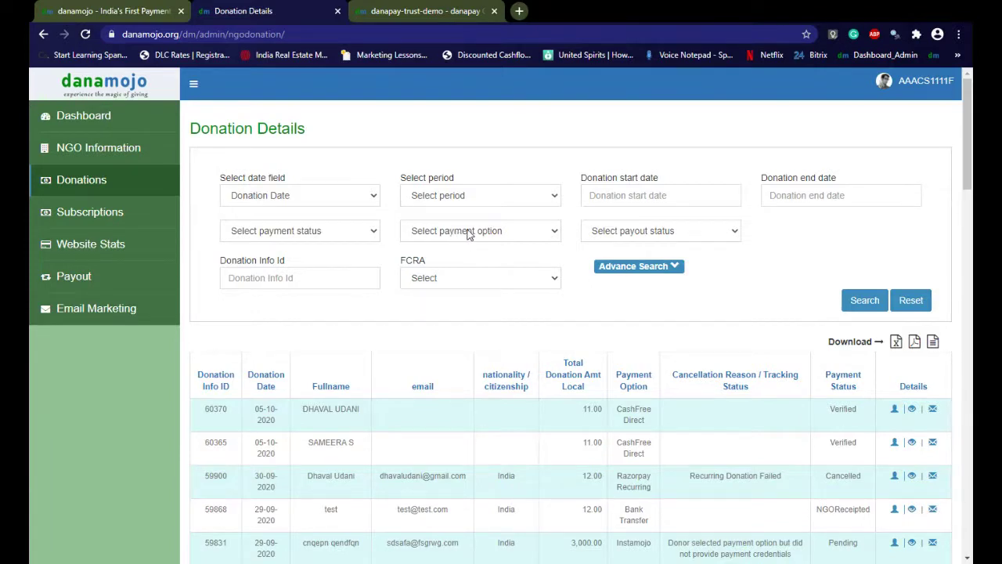
Filter the donations list by the Bank Transfer payment option and search
{"action": "left_click", "coordinate": [557, 235]}
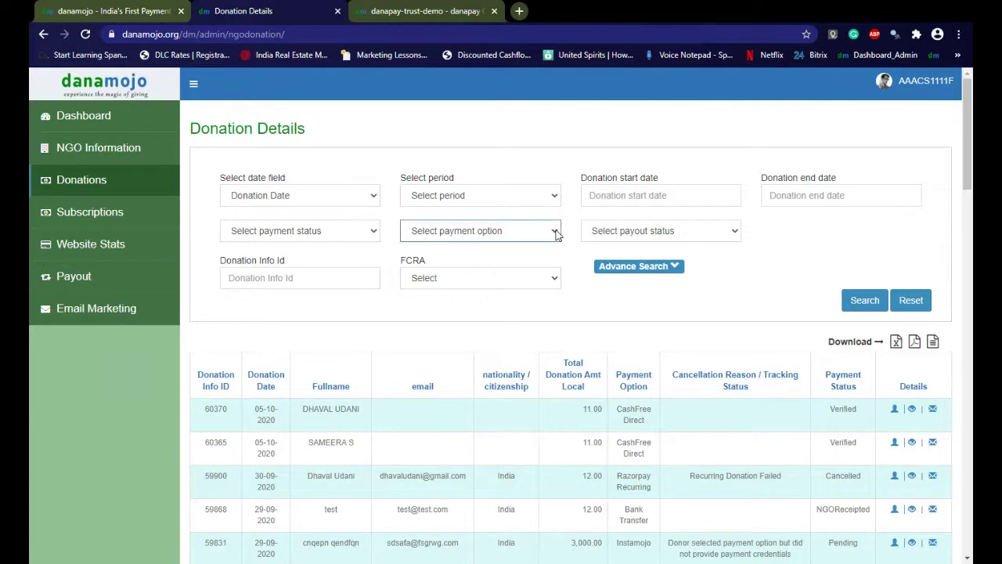
{"action": "left_click", "coordinate": [455, 320]}
{"action": "left_click", "coordinate": [860, 300]}
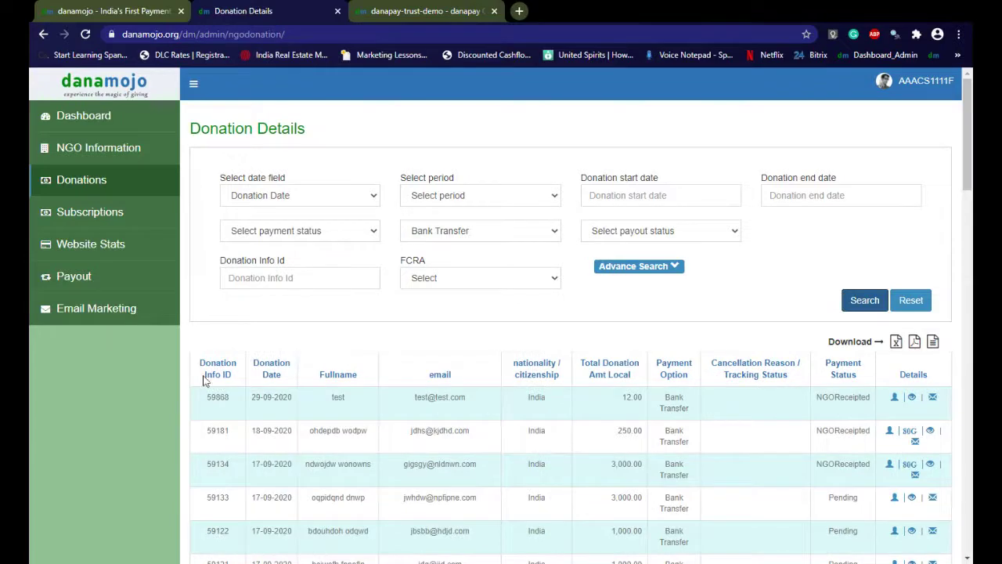
{"action": "scroll", "coordinate": [693, 384], "scroll_direction": "down", "scroll_amount": 5}
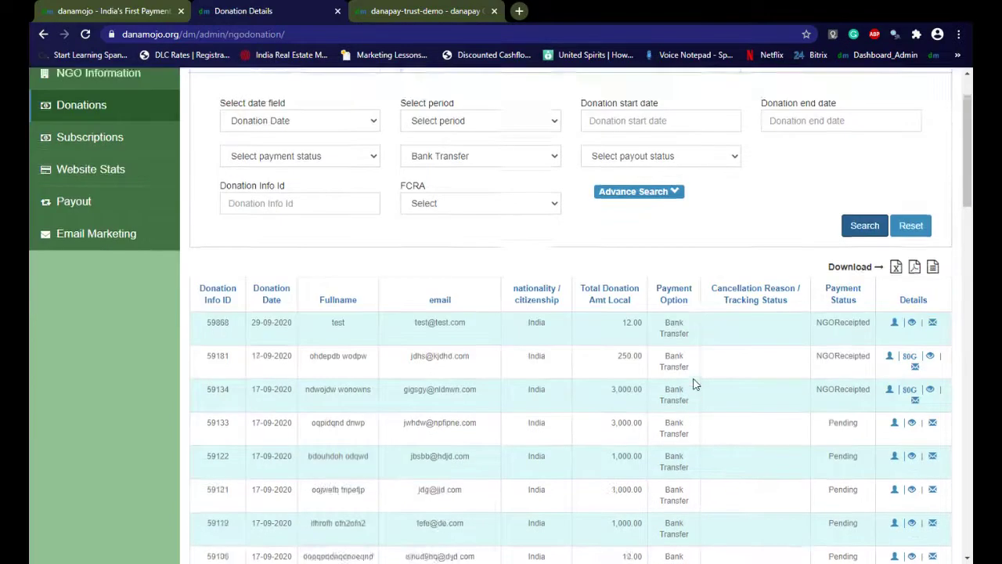
{"action": "scroll", "coordinate": [693, 383], "scroll_direction": "down", "scroll_amount": 4}
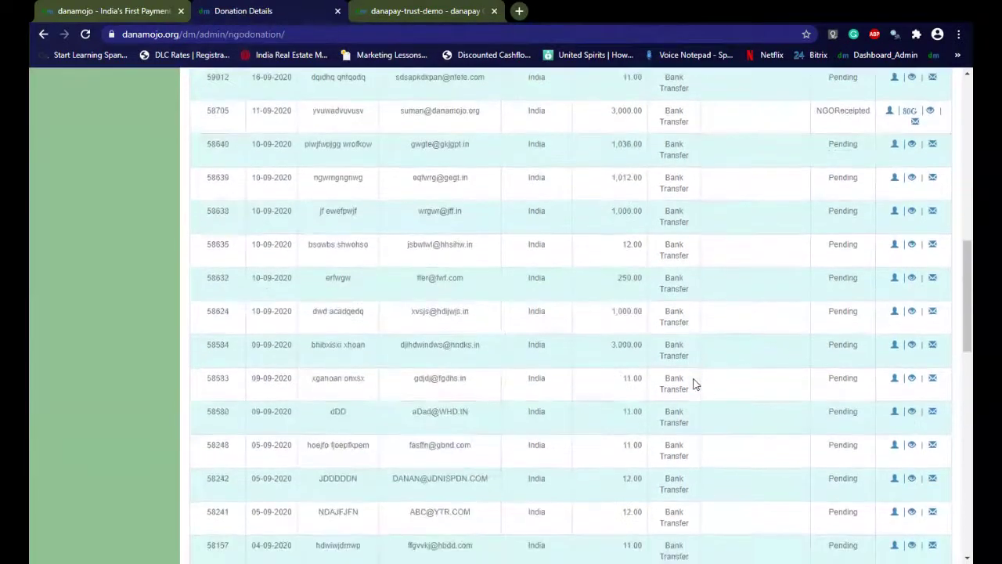
{"action": "scroll", "coordinate": [693, 384], "scroll_direction": "up", "scroll_amount": 9}
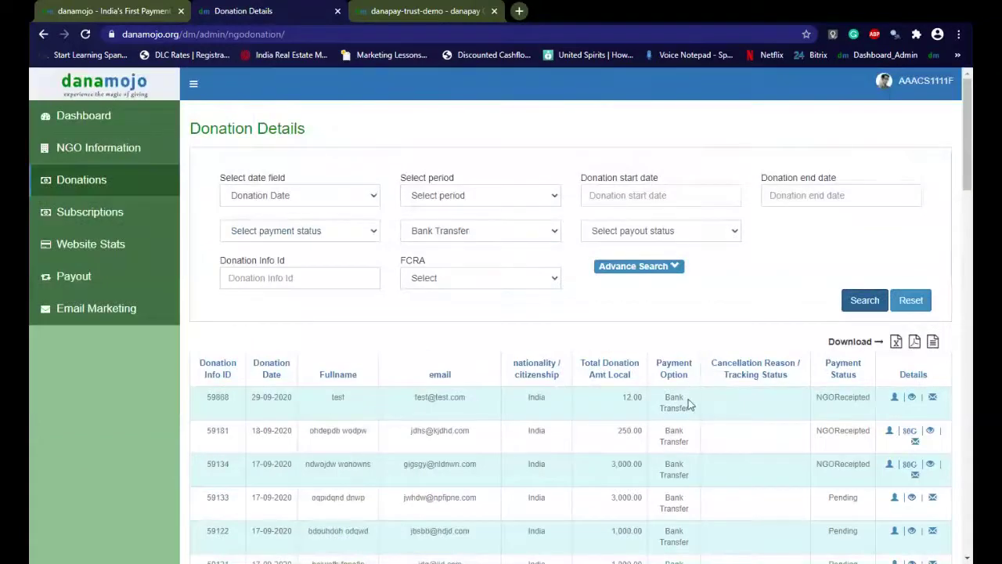
{"action": "scroll", "coordinate": [689, 404], "scroll_direction": "down", "scroll_amount": 3}
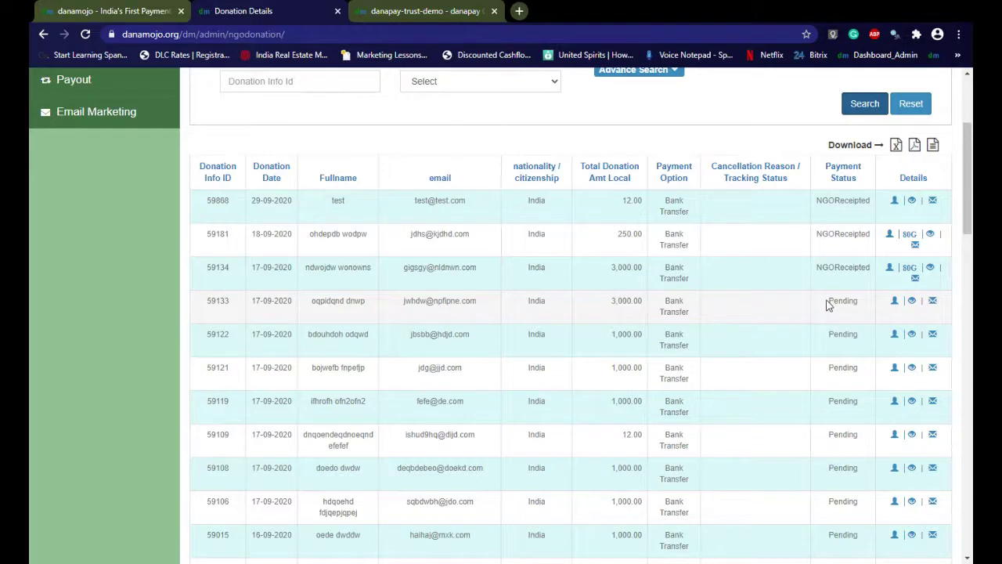
Highlight the Pending status of donation 59133 and NGOReceipted status of donation 59134
{"action": "left_click_drag", "start_coordinate": [826, 305], "coordinate": [861, 305]}
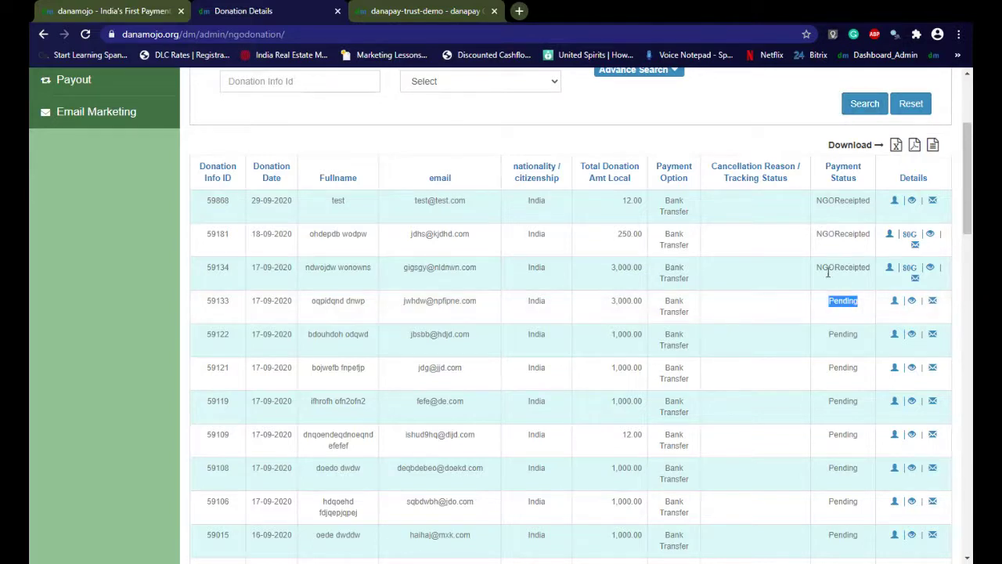
{"action": "left_click_drag", "start_coordinate": [820, 268], "coordinate": [873, 268]}
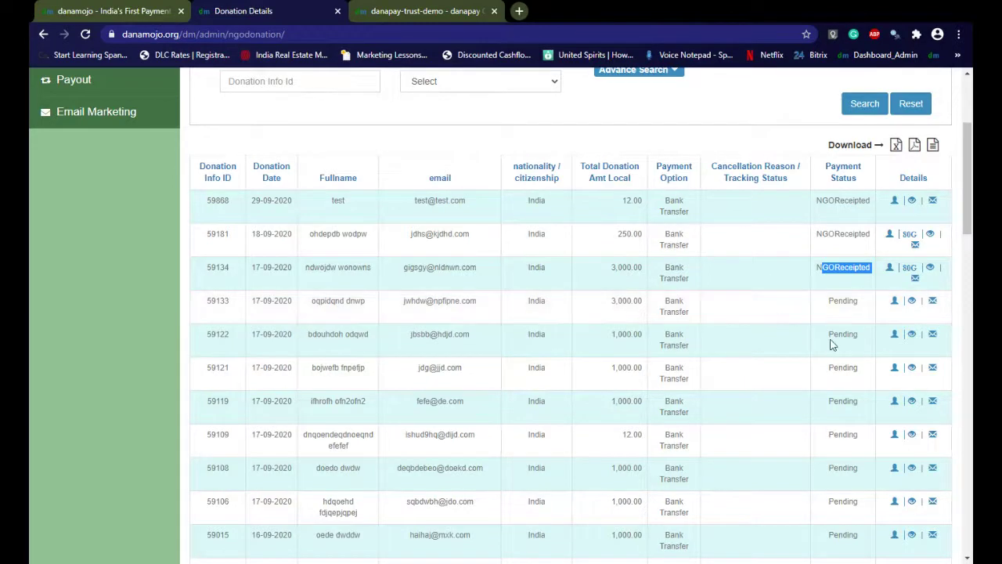
{"action": "scroll", "coordinate": [832, 340], "scroll_direction": "down", "scroll_amount": 10}
{"action": "scroll", "coordinate": [832, 344], "scroll_direction": "up", "scroll_amount": 15}
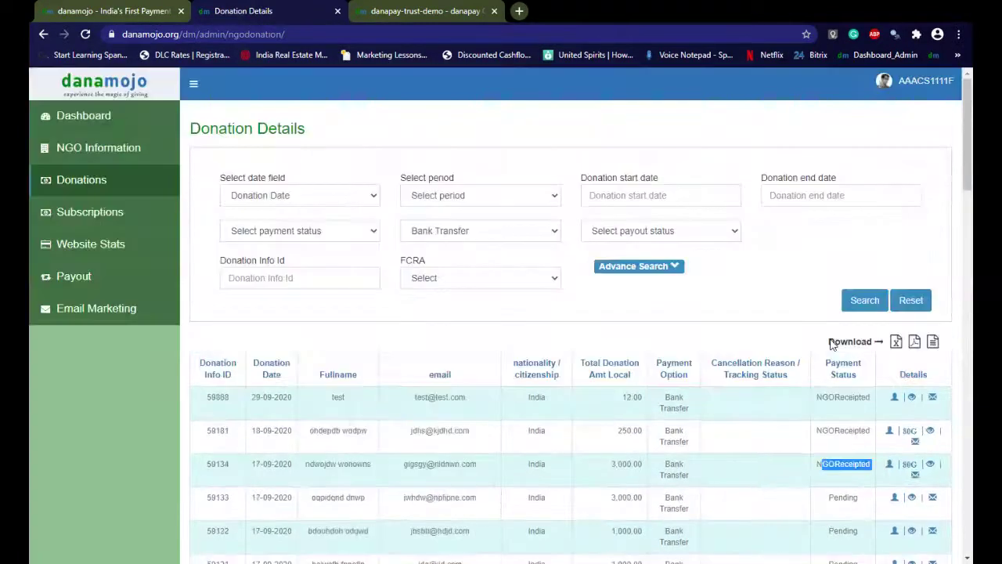
Review the Subscription Details table of recurring donations, then go to Website Stats
{"action": "left_click", "coordinate": [92, 223]}
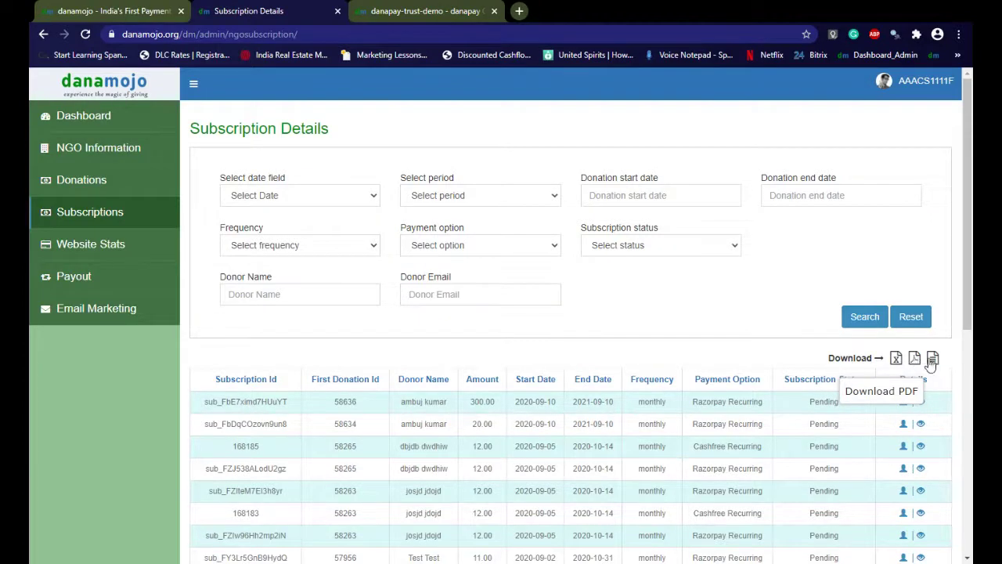
{"action": "scroll", "coordinate": [800, 361], "scroll_direction": "down", "scroll_amount": 3}
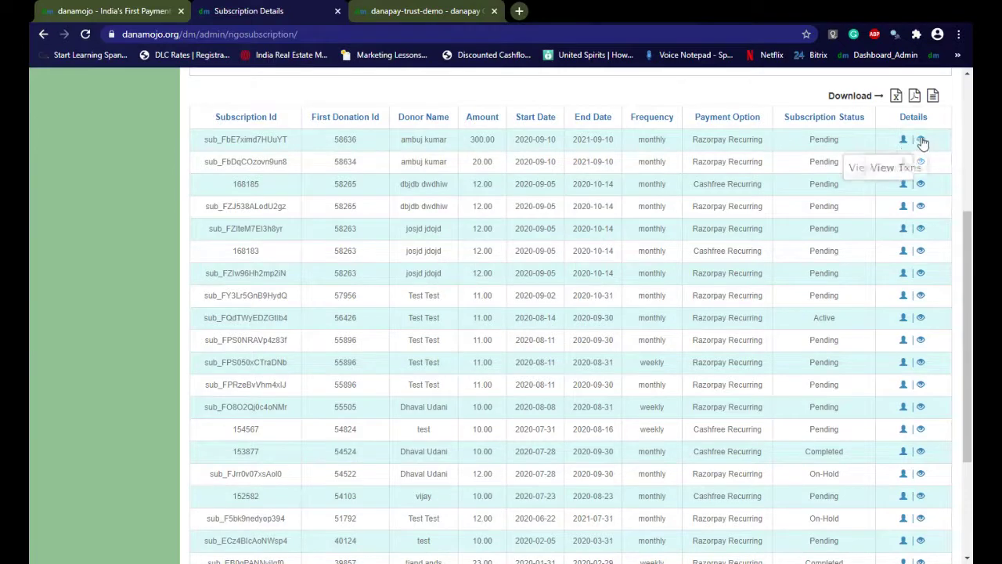
{"action": "scroll", "coordinate": [210, 320], "scroll_direction": "up", "scroll_amount": 3}
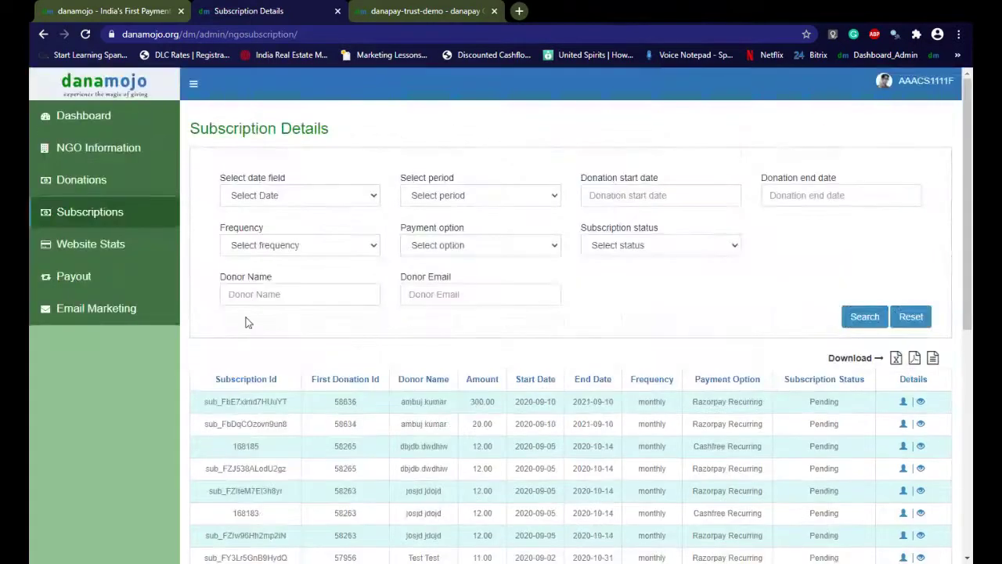
{"action": "left_click", "coordinate": [123, 256]}
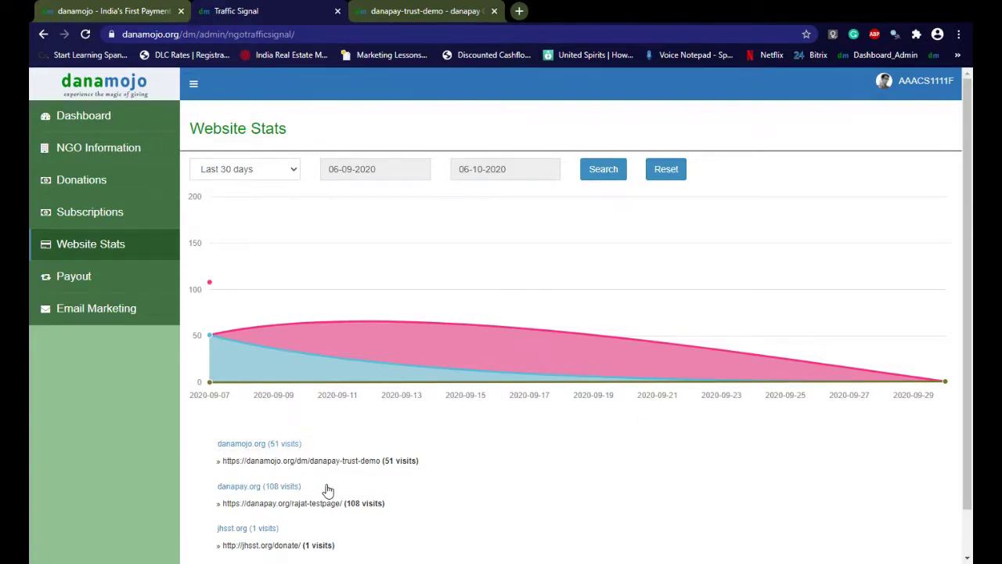
Scroll the 30-day visits chart and per-site counts, then go to Payout
{"action": "scroll", "coordinate": [328, 491], "scroll_direction": "down", "scroll_amount": 1}
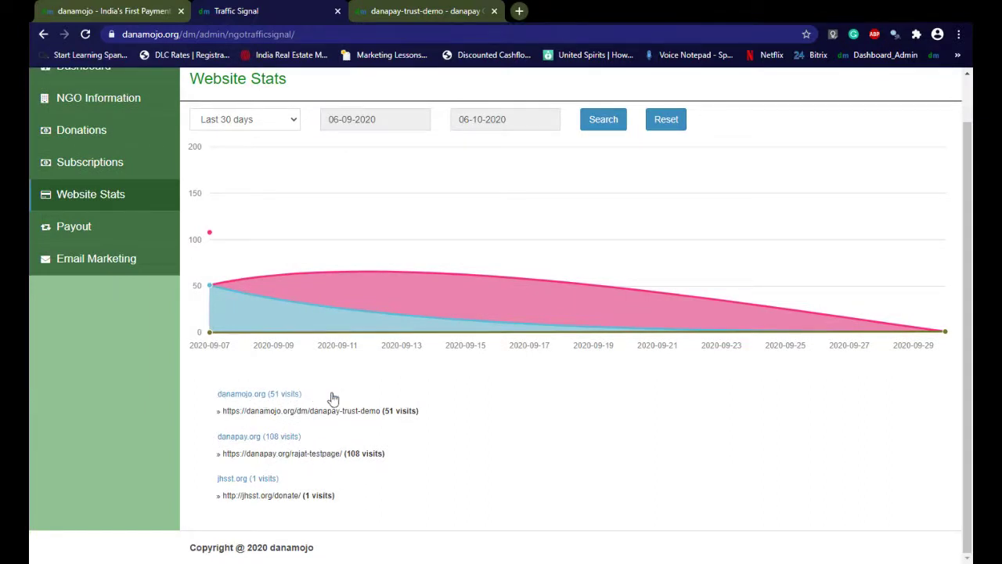
{"action": "scroll", "coordinate": [350, 444], "scroll_direction": "up", "scroll_amount": 1}
{"action": "scroll", "coordinate": [350, 444], "scroll_direction": "up", "scroll_amount": 2}
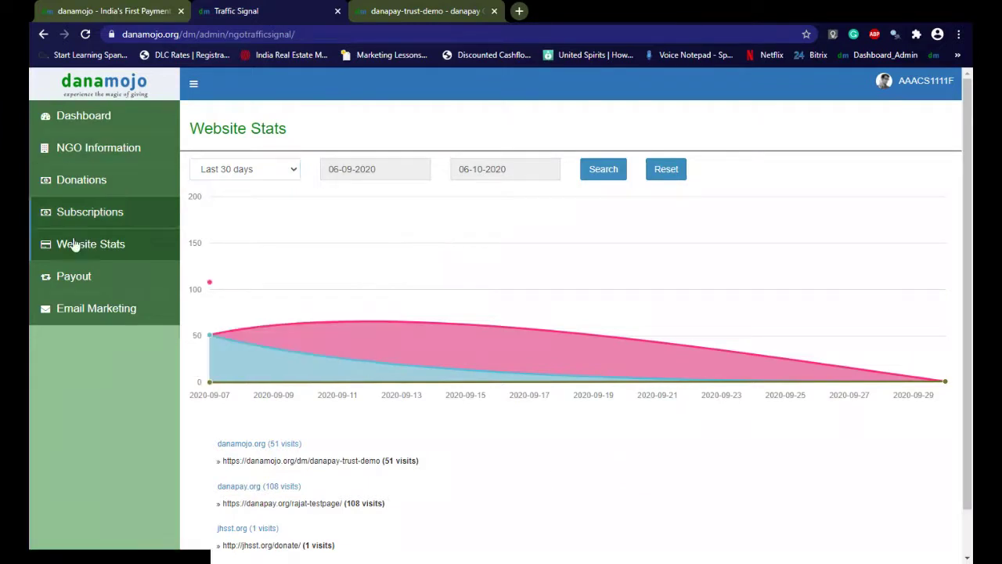
{"action": "left_click", "coordinate": [93, 289]}
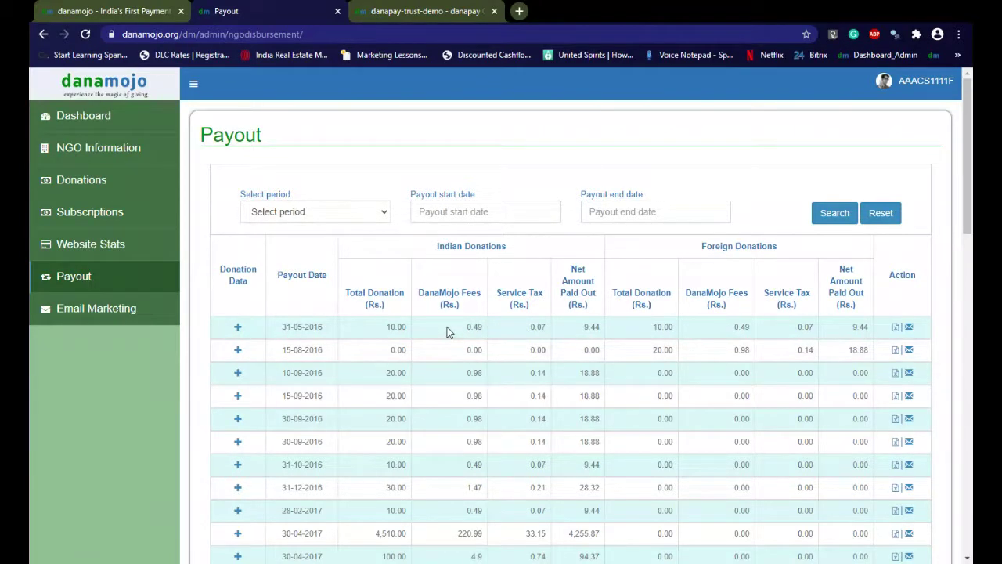
Expand the 31-05-2016 payout's Indian donation breakdown, then go to Email Marketing
{"action": "left_click", "coordinate": [237, 327]}
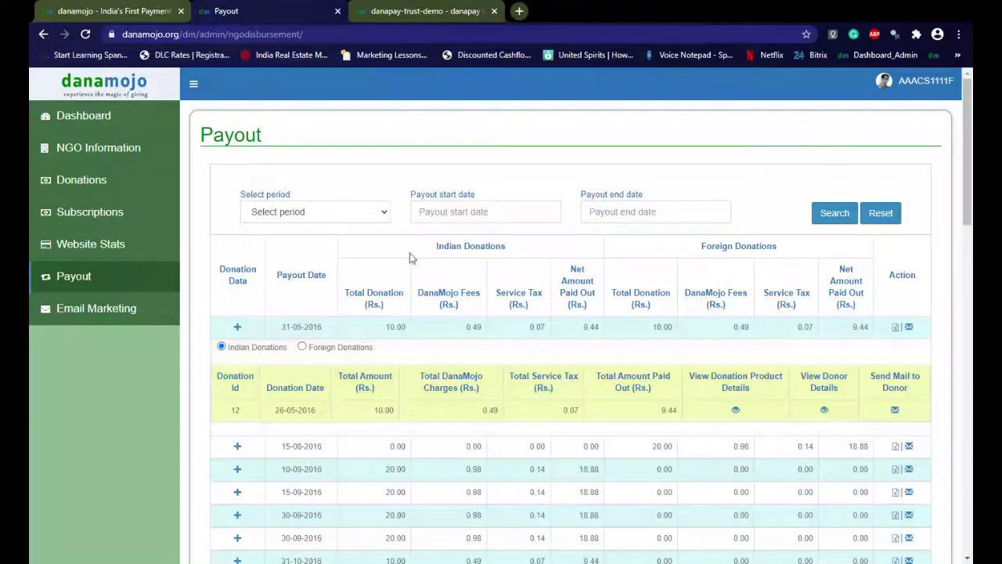
{"action": "left_click", "coordinate": [237, 326]}
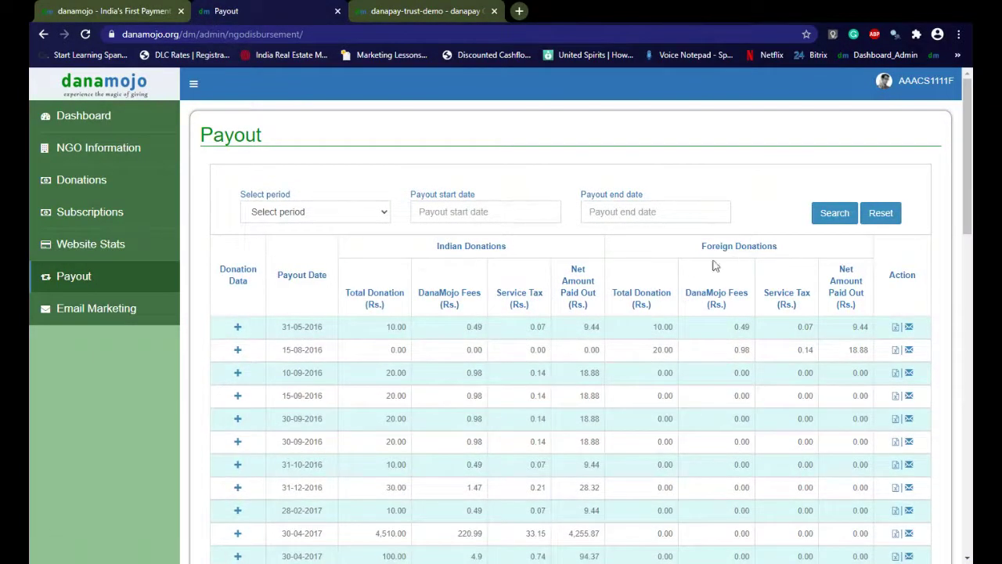
{"action": "left_click", "coordinate": [385, 214]}
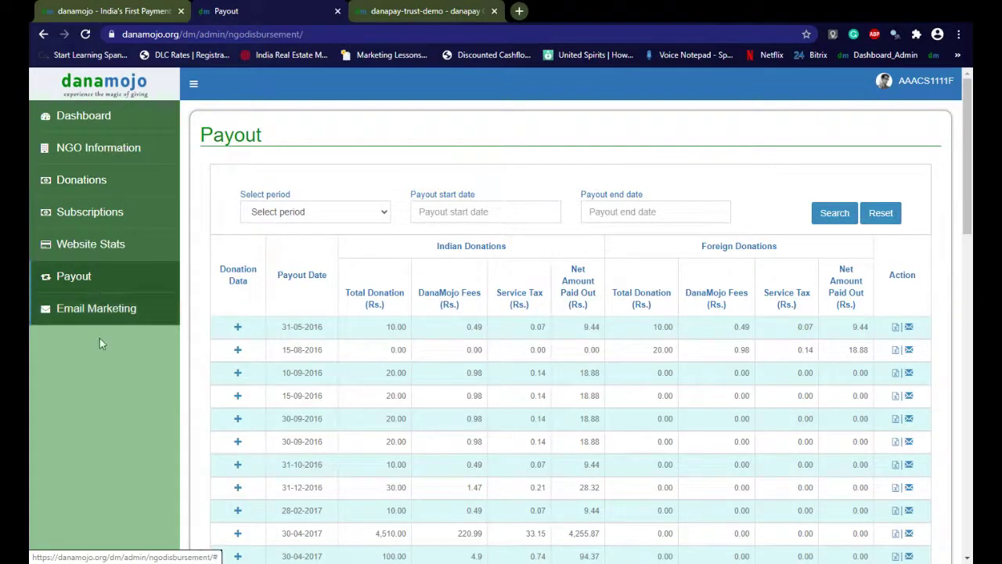
{"action": "left_click", "coordinate": [237, 328]}
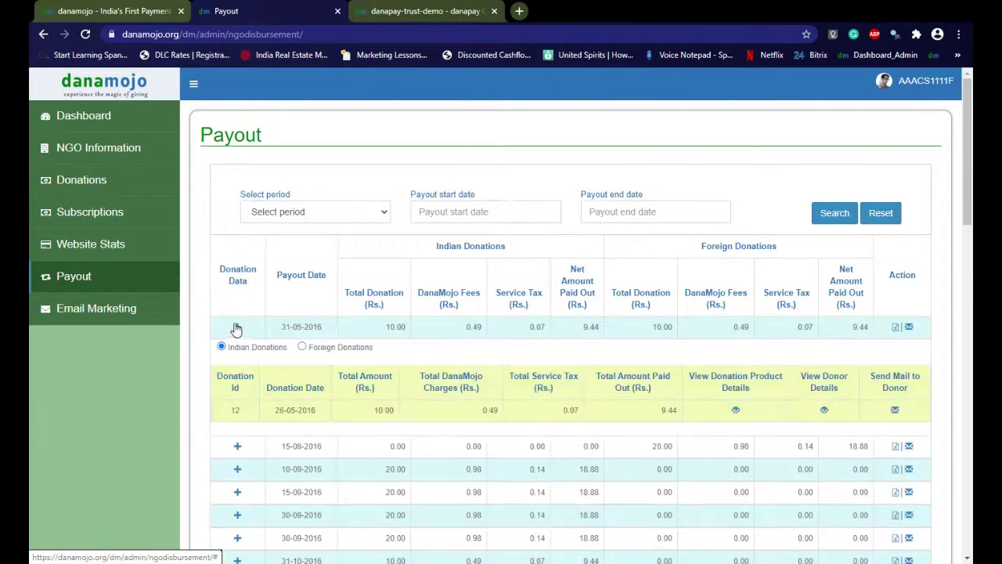
{"action": "left_click", "coordinate": [101, 307]}
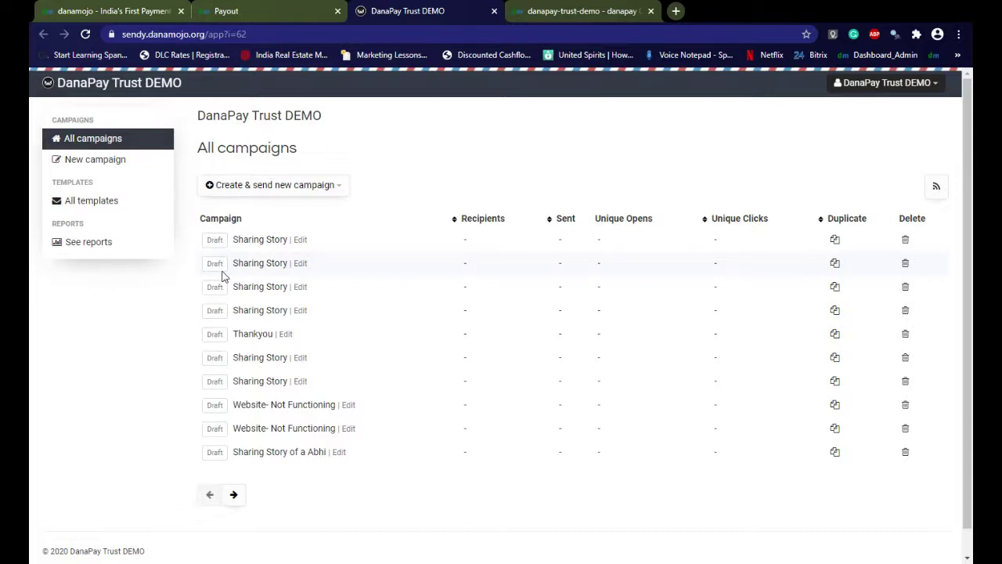
Create a new campaign with the subject 'Sharing Story'
{"action": "left_click", "coordinate": [248, 187]}
{"action": "left_click", "coordinate": [246, 229]}
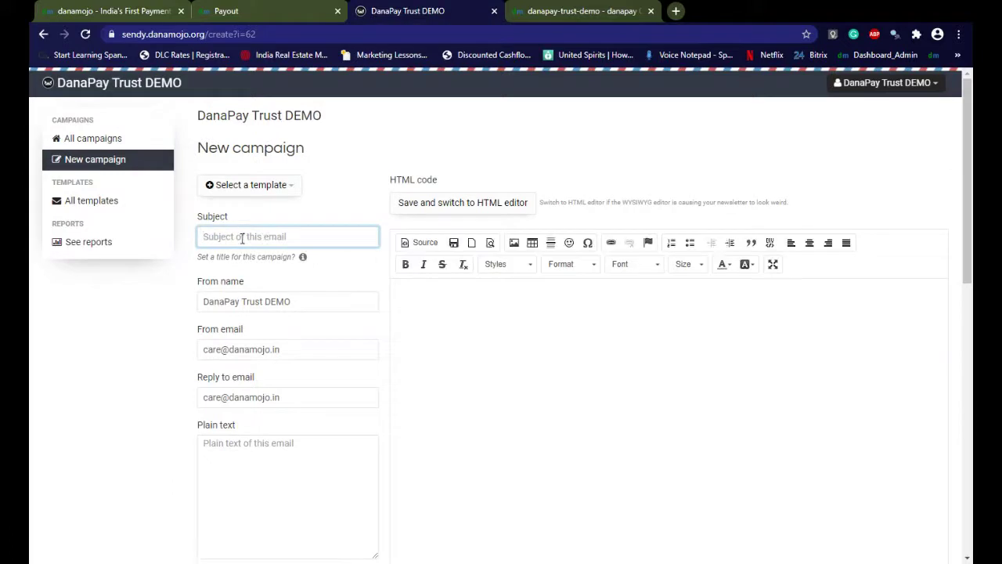
{"action": "left_click", "coordinate": [242, 238]}
{"action": "left_click", "coordinate": [227, 264]}
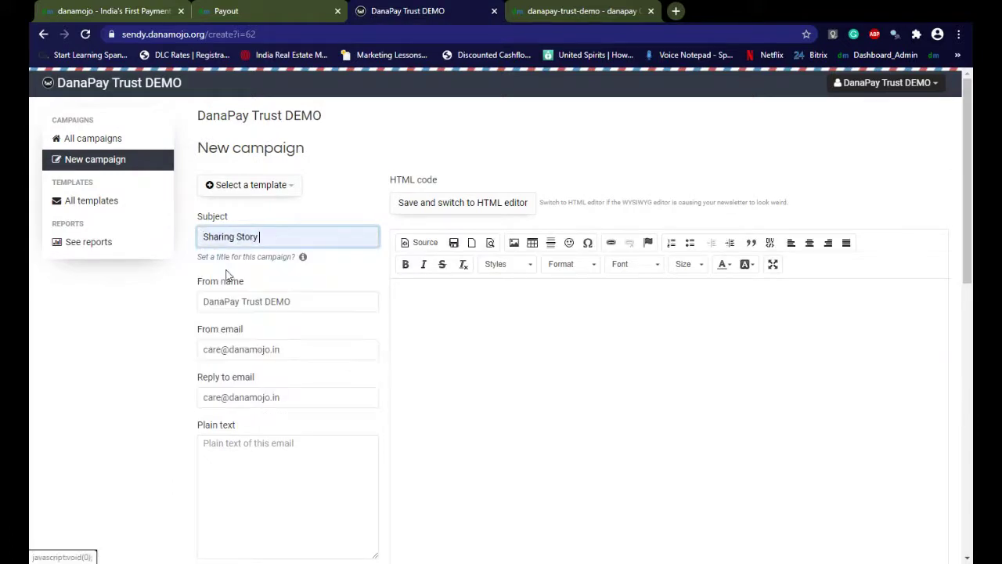
{"action": "left_click", "coordinate": [231, 456]}
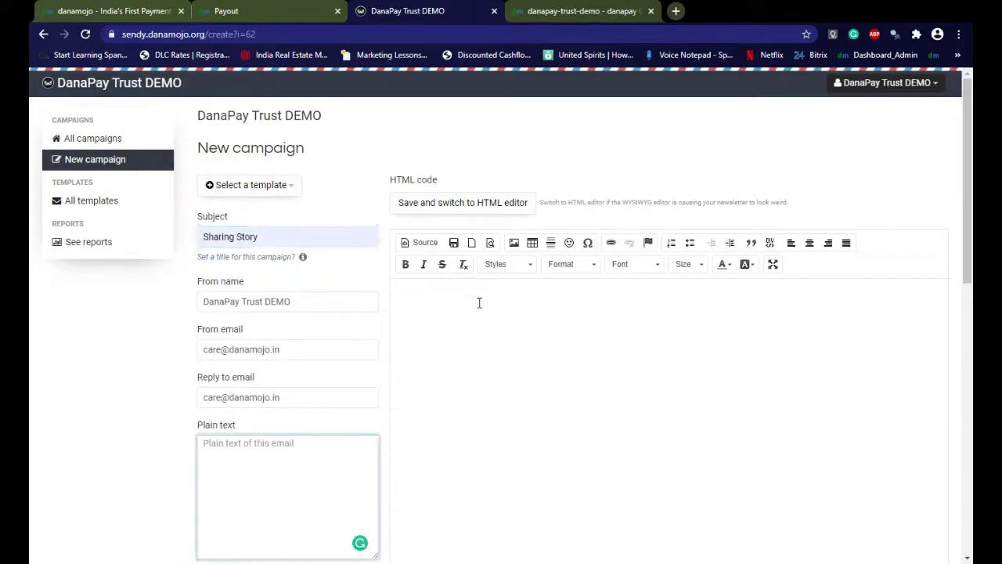
{"action": "left_click", "coordinate": [421, 314]}
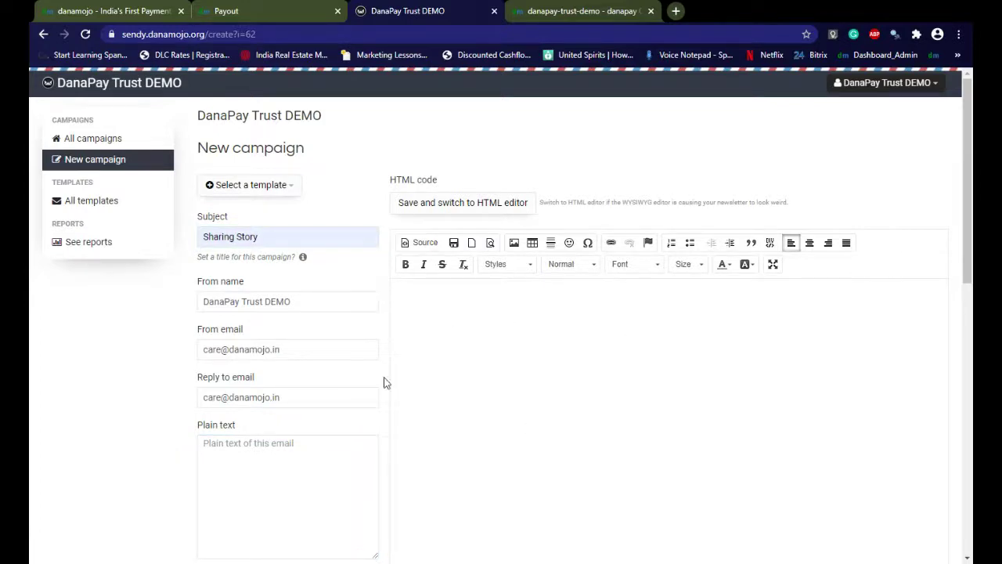
Review the unsubscribe and web-version tag codes, then Save & next to sending
{"action": "scroll", "coordinate": [573, 462], "scroll_direction": "down", "scroll_amount": 4}
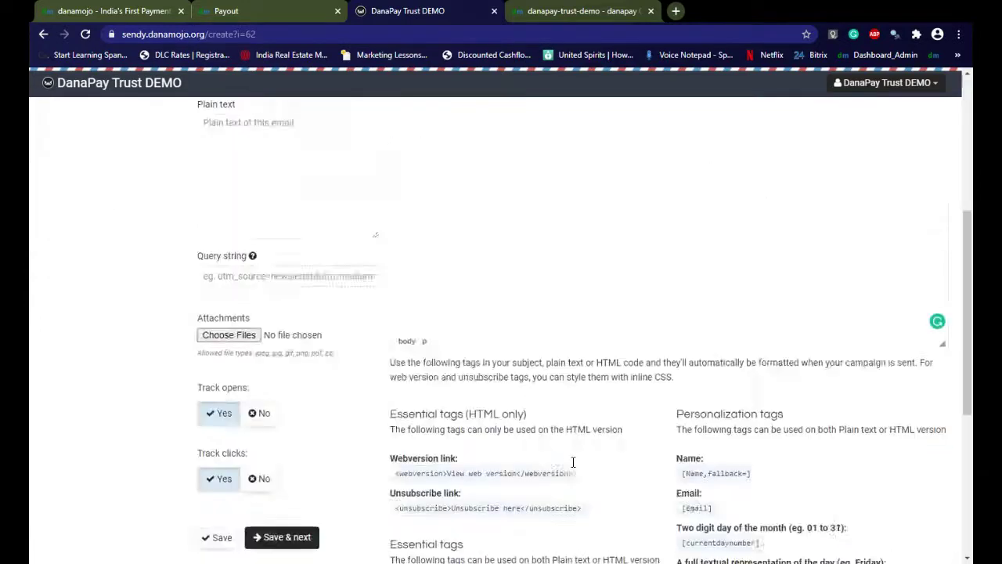
{"action": "scroll", "coordinate": [573, 462], "scroll_direction": "down", "scroll_amount": 2}
{"action": "scroll", "coordinate": [572, 465], "scroll_direction": "up", "scroll_amount": 6}
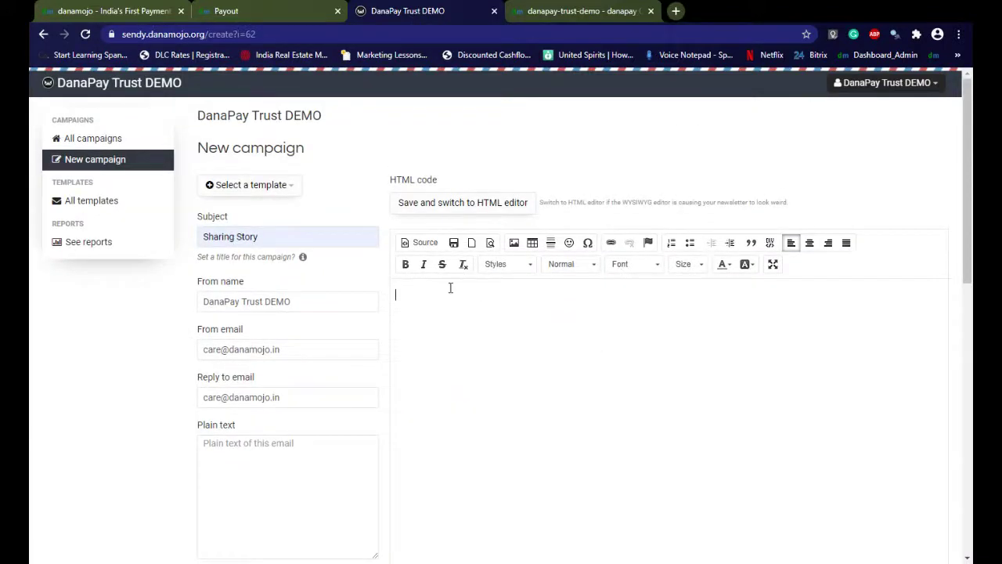
{"action": "scroll", "coordinate": [739, 322], "scroll_direction": "down", "scroll_amount": 1}
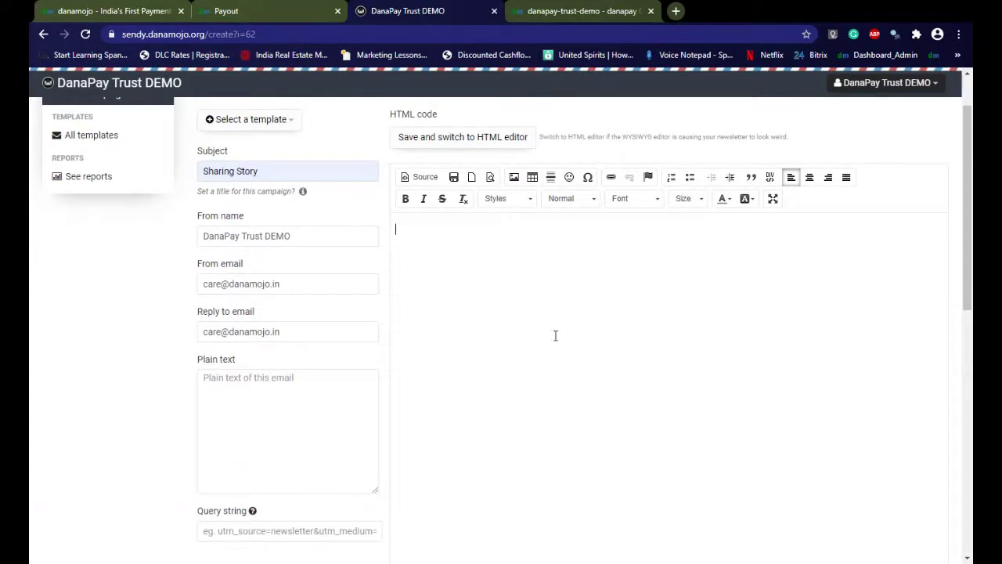
{"action": "scroll", "coordinate": [675, 384], "scroll_direction": "down", "scroll_amount": 5}
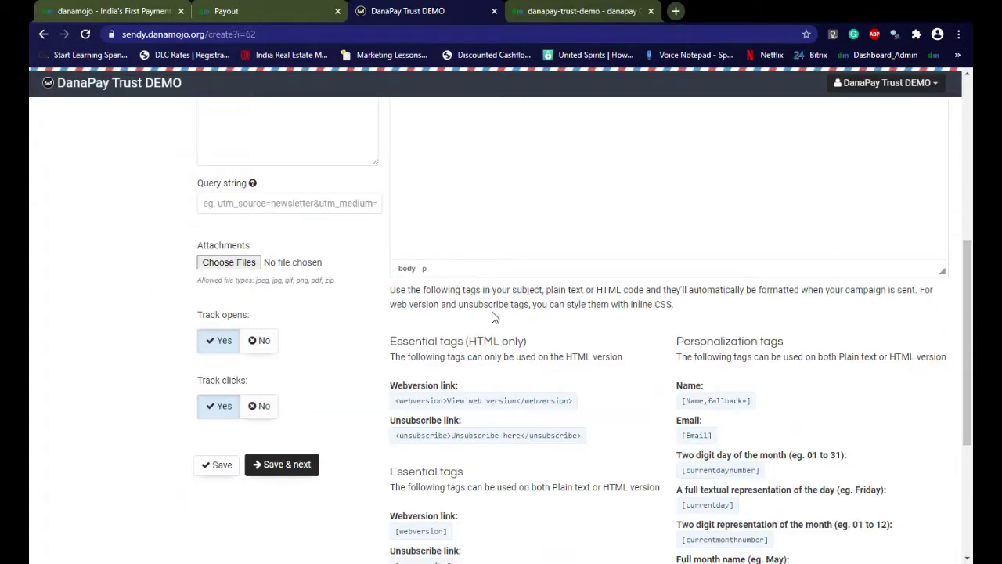
{"action": "left_click", "coordinate": [467, 439]}
{"action": "left_click", "coordinate": [395, 404]}
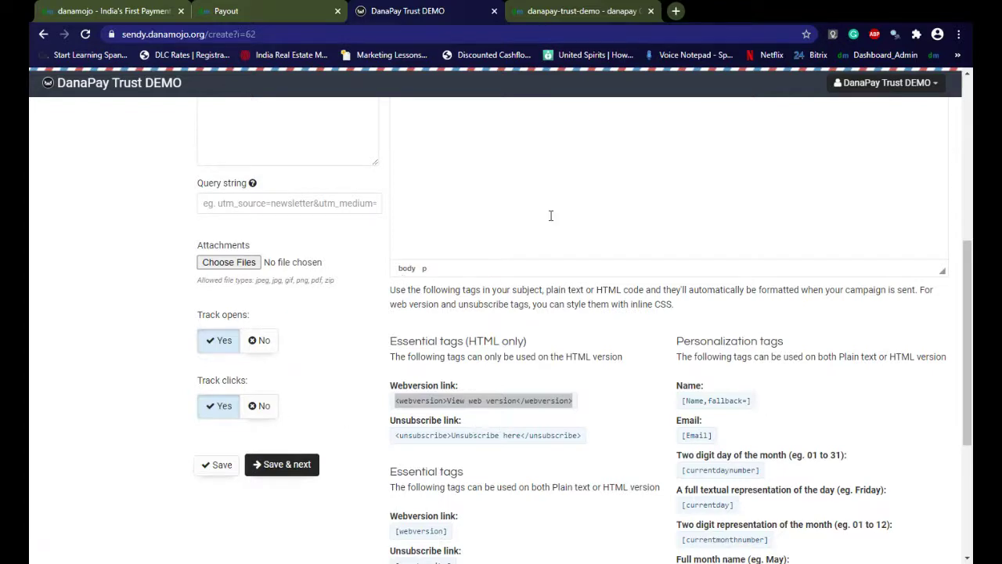
{"action": "scroll", "coordinate": [550, 215], "scroll_direction": "up", "scroll_amount": 10}
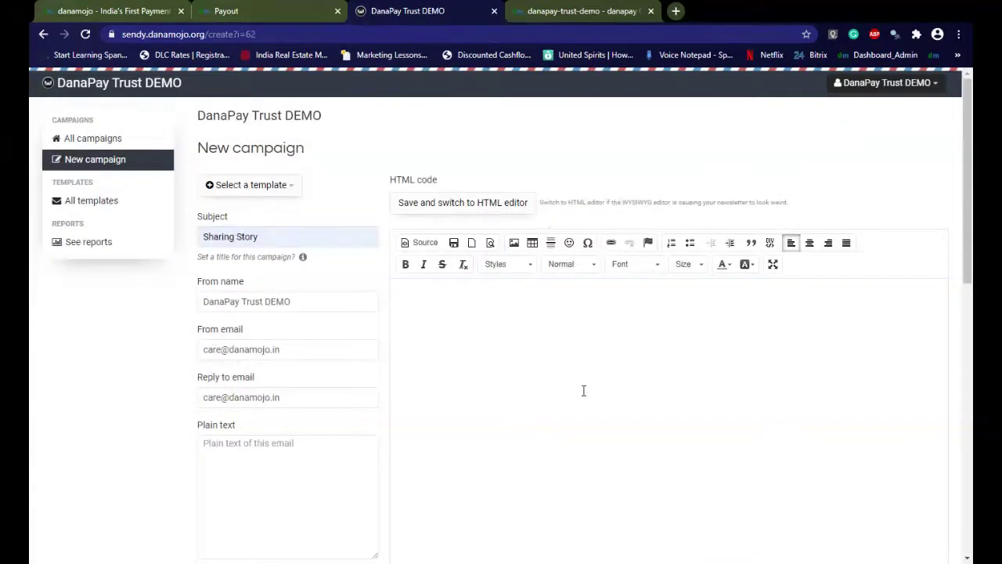
{"action": "scroll", "coordinate": [584, 391], "scroll_direction": "down", "scroll_amount": 4}
{"action": "scroll", "coordinate": [342, 400], "scroll_direction": "down", "scroll_amount": 5}
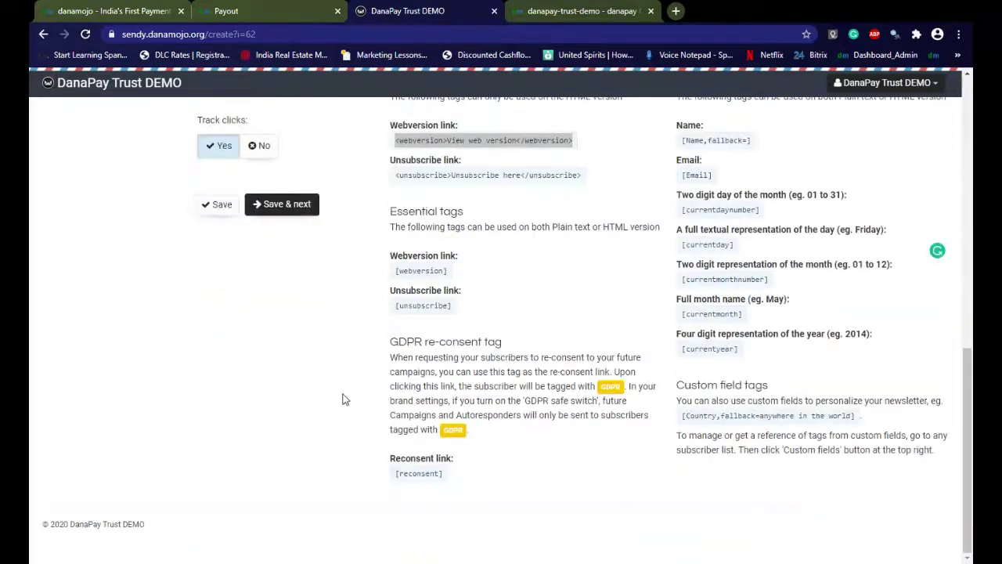
{"action": "left_click", "coordinate": [284, 214]}
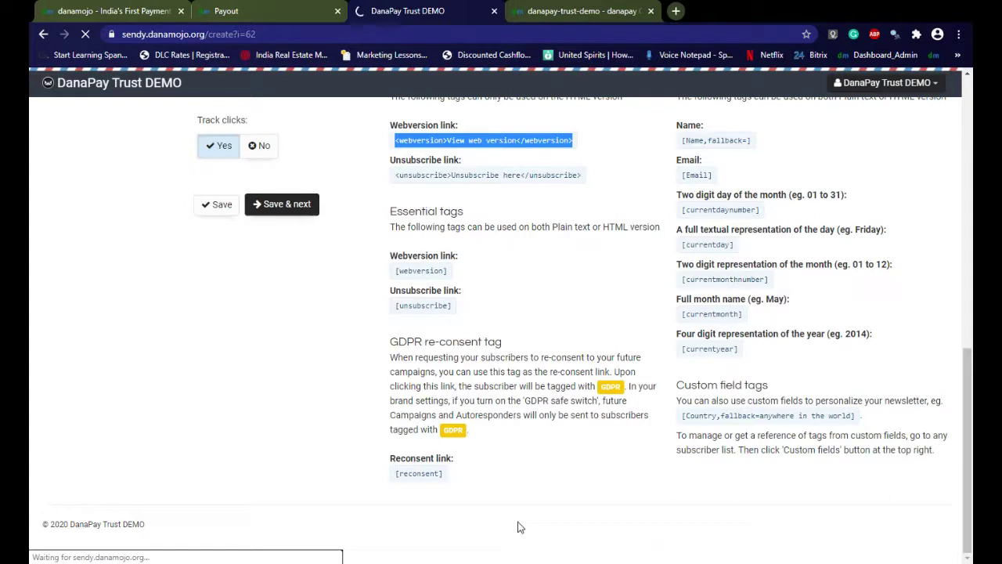
{"action": "left_click", "coordinate": [543, 178]}
Choose danamojoDonorList as recipients, leaving 124 of the 1000 monthly limit
{"action": "left_click", "coordinate": [531, 142]}
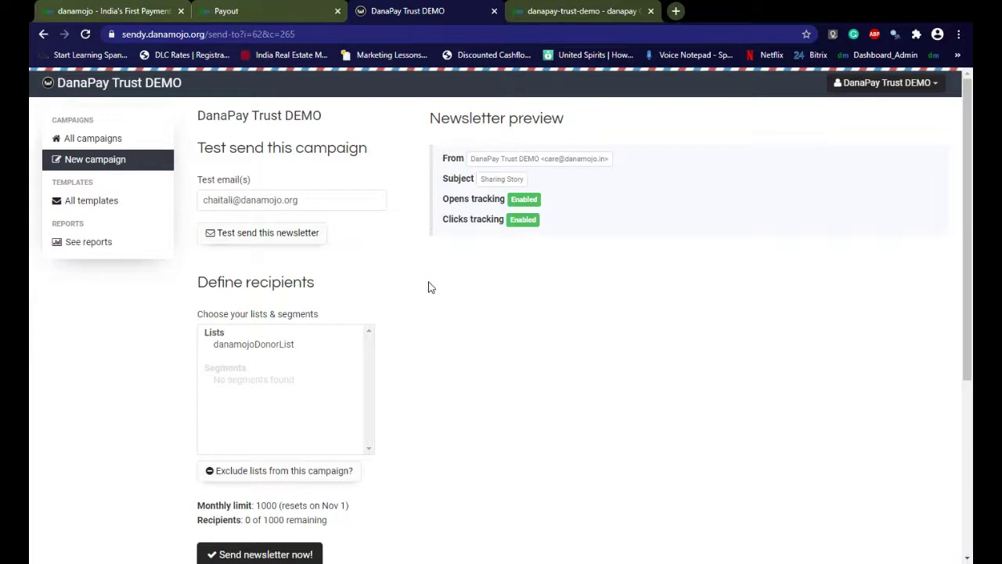
{"action": "left_click", "coordinate": [261, 347]}
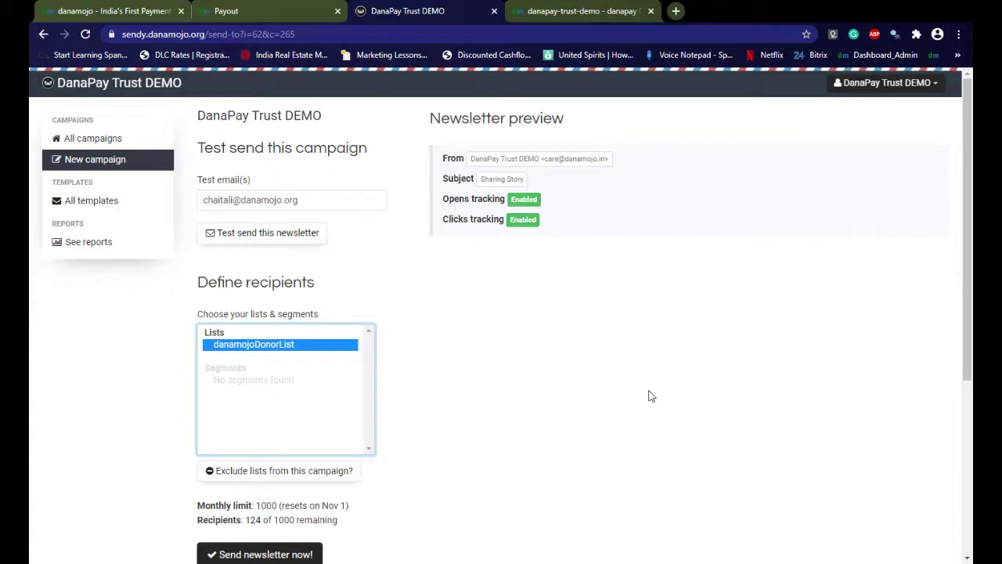
{"action": "scroll", "coordinate": [715, 391], "scroll_direction": "down", "scroll_amount": 3}
{"action": "scroll", "coordinate": [715, 392], "scroll_direction": "up", "scroll_amount": 3}
{"action": "scroll", "coordinate": [308, 380], "scroll_direction": "down", "scroll_amount": 3}
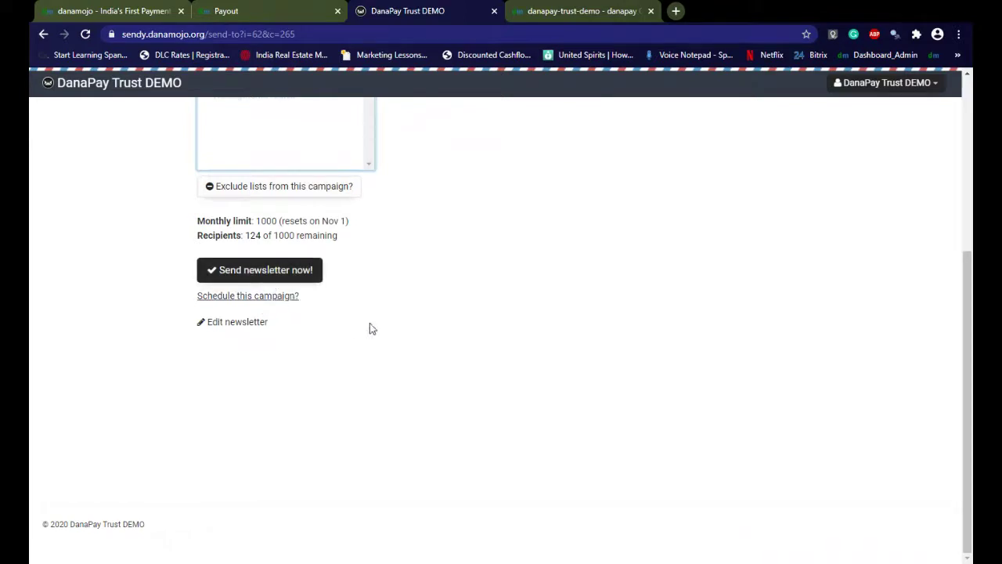
{"action": "scroll", "coordinate": [485, 327], "scroll_direction": "up", "scroll_amount": 3}
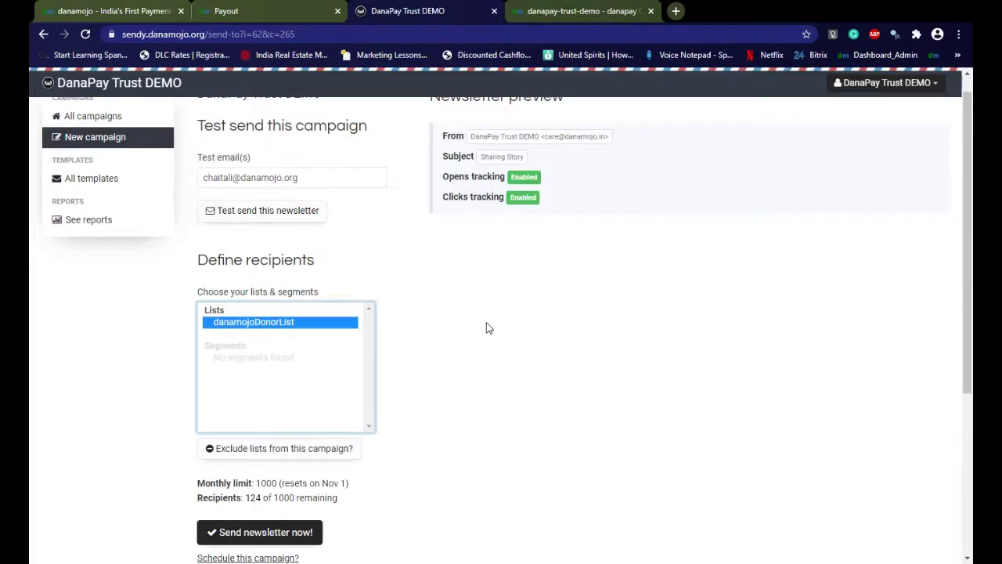
Open the reports list and the 'Your support is crucial to our efforts' report
{"action": "left_click", "coordinate": [86, 222]}
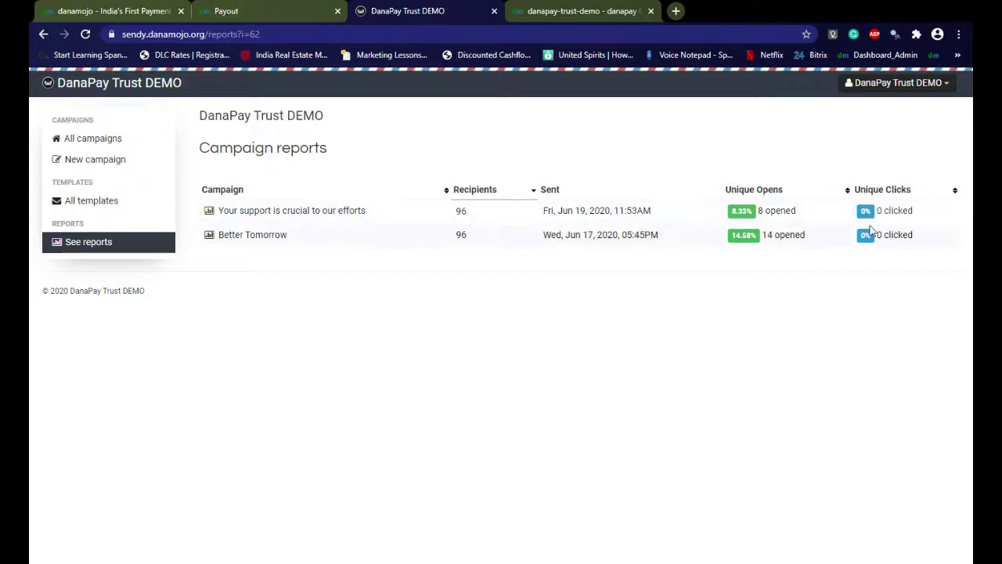
{"action": "left_click", "coordinate": [304, 213]}
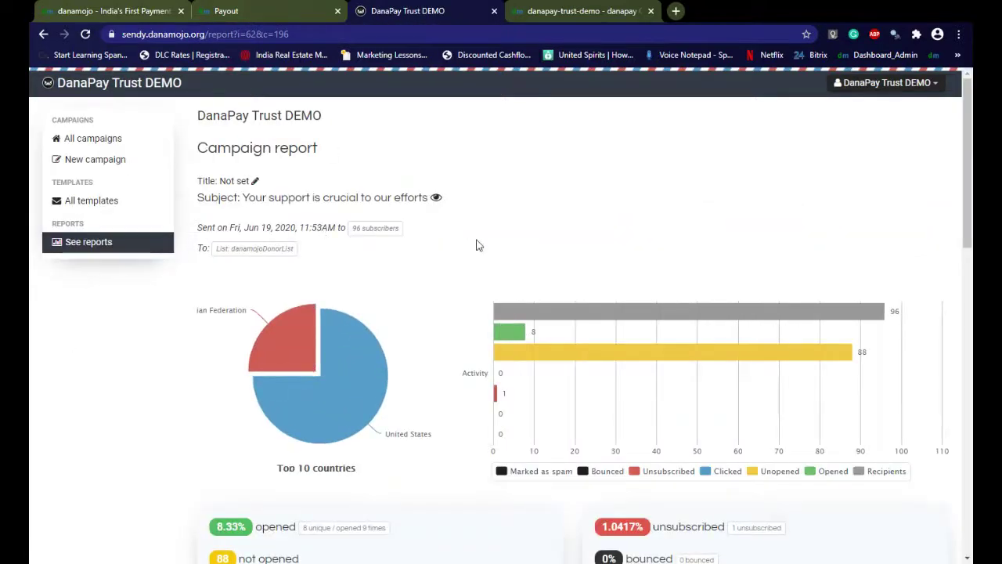
Scroll through the report's opens, unsubscribes, bounces and countries, then close the Sendy tab
{"action": "scroll", "coordinate": [475, 245], "scroll_direction": "down", "scroll_amount": 5}
{"action": "scroll", "coordinate": [476, 242], "scroll_direction": "up", "scroll_amount": 3}
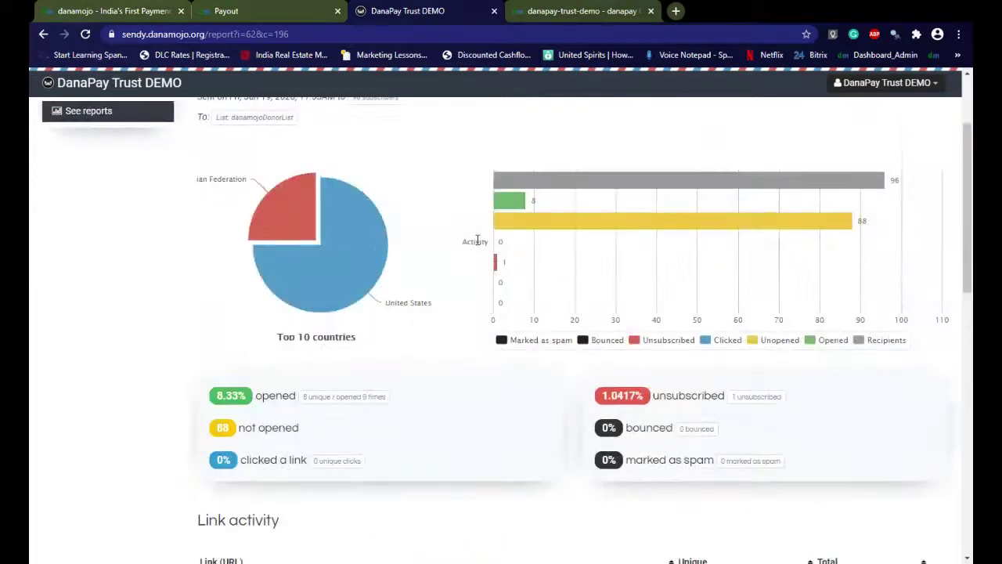
{"action": "scroll", "coordinate": [476, 239], "scroll_direction": "down", "scroll_amount": 5}
{"action": "scroll", "coordinate": [476, 246], "scroll_direction": "up", "scroll_amount": 3}
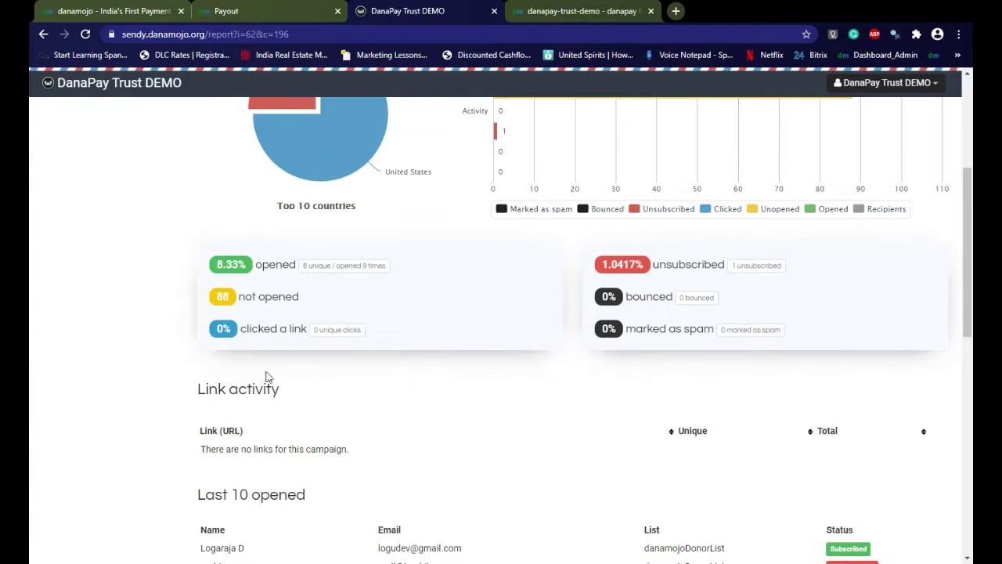
{"action": "scroll", "coordinate": [454, 349], "scroll_direction": "down", "scroll_amount": 7}
{"action": "scroll", "coordinate": [454, 350], "scroll_direction": "up", "scroll_amount": 1}
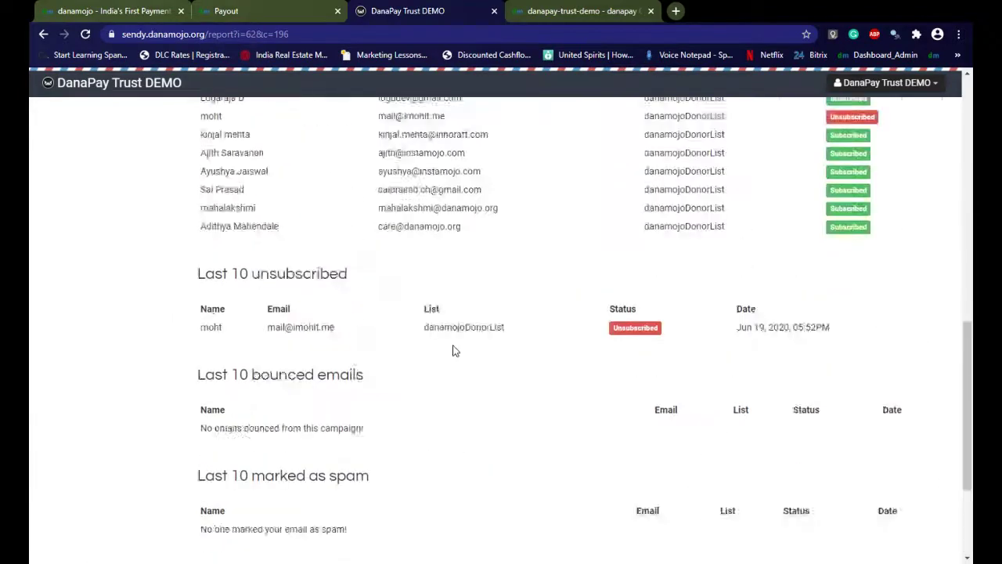
{"action": "scroll", "coordinate": [453, 351], "scroll_direction": "up", "scroll_amount": 3}
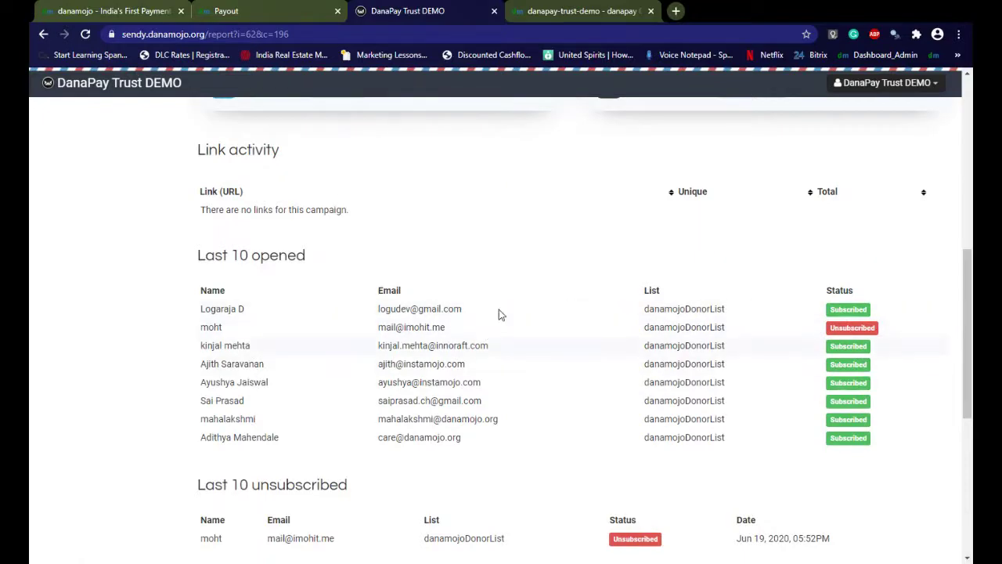
{"action": "scroll", "coordinate": [342, 420], "scroll_direction": "down", "scroll_amount": 5}
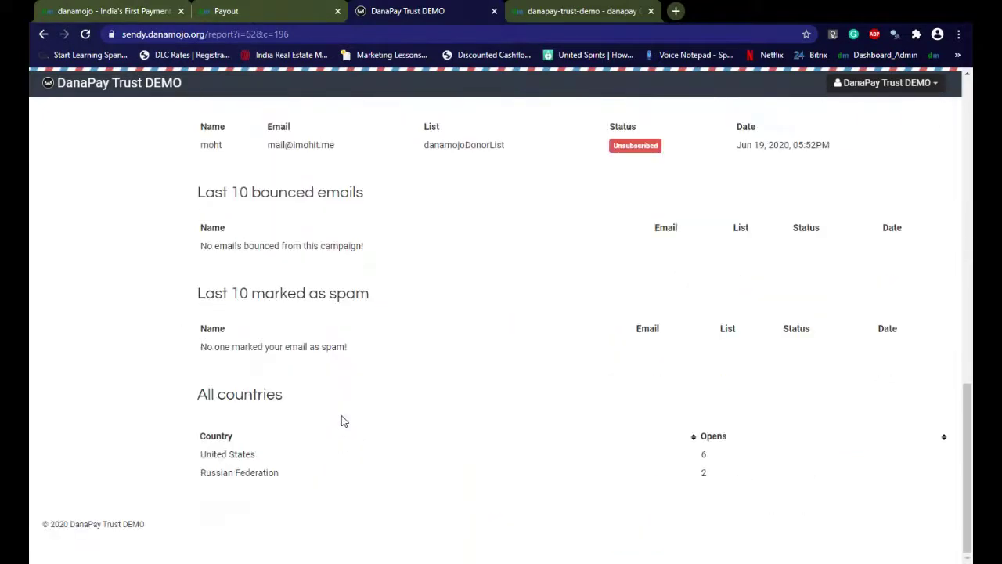
{"action": "scroll", "coordinate": [425, 445], "scroll_direction": "up", "scroll_amount": 14}
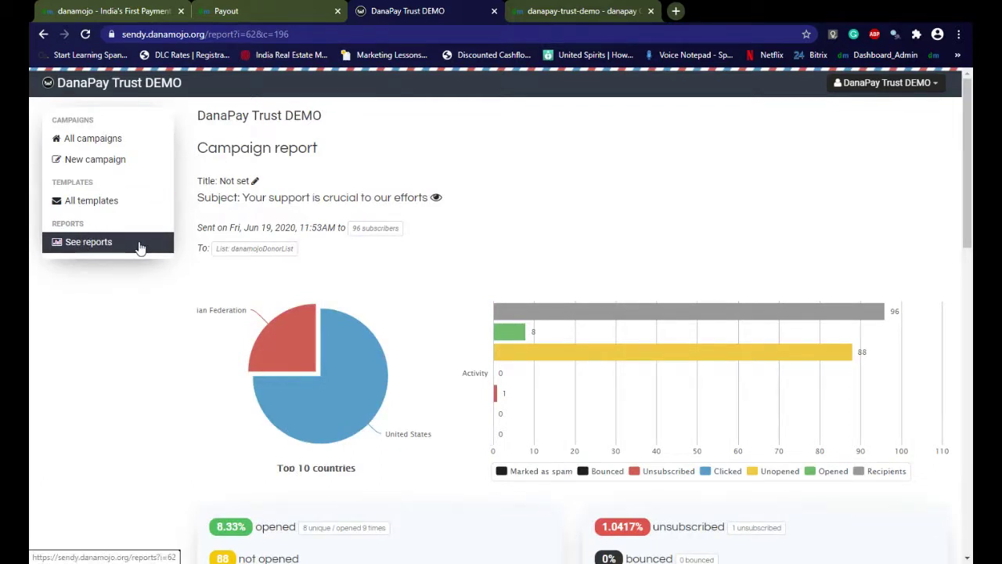
{"action": "left_click", "coordinate": [494, 11]}
Go via Dashboard to Donation Details, then return to the danamojo.org homepage tab
{"action": "left_click", "coordinate": [80, 118]}
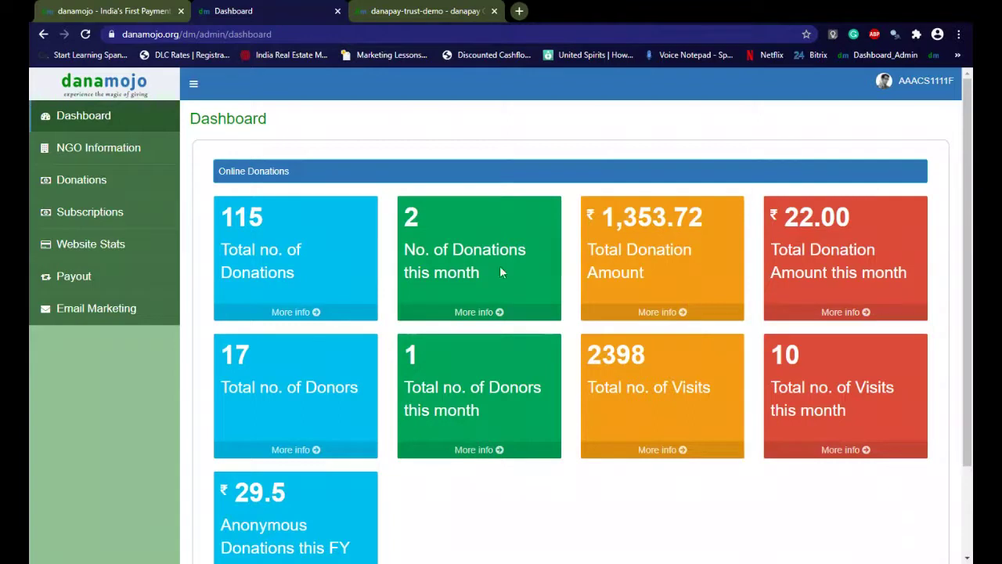
{"action": "left_click", "coordinate": [96, 194]}
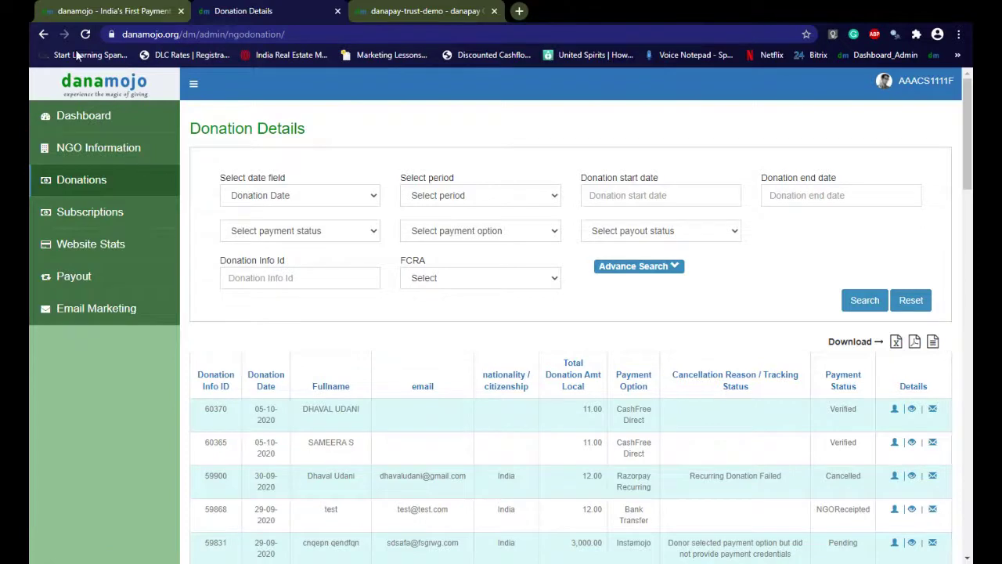
{"action": "left_click", "coordinate": [81, 13]}
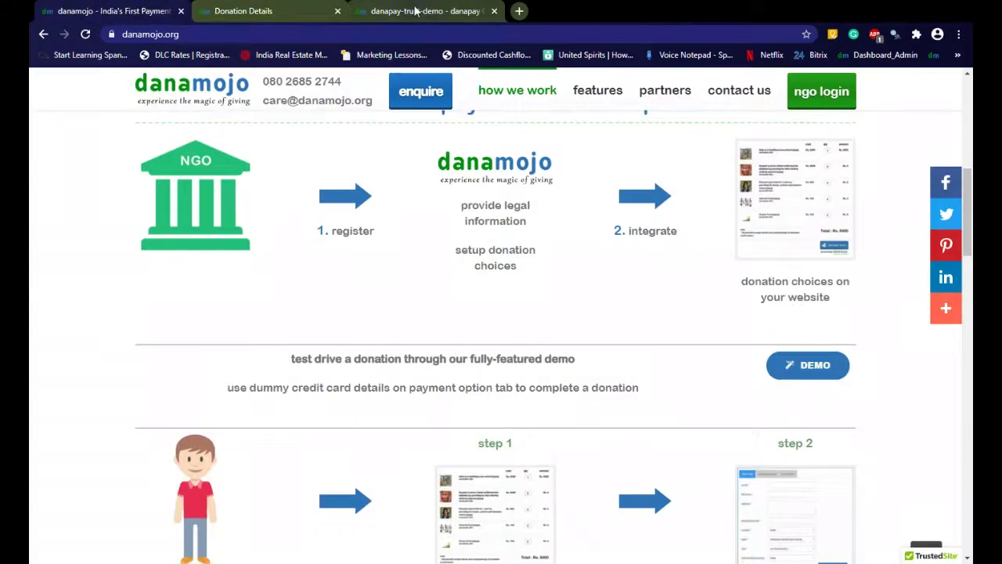
Switch to the danapay-trust-demo browser tab to view its public donation page
{"action": "left_click", "coordinate": [415, 11]}
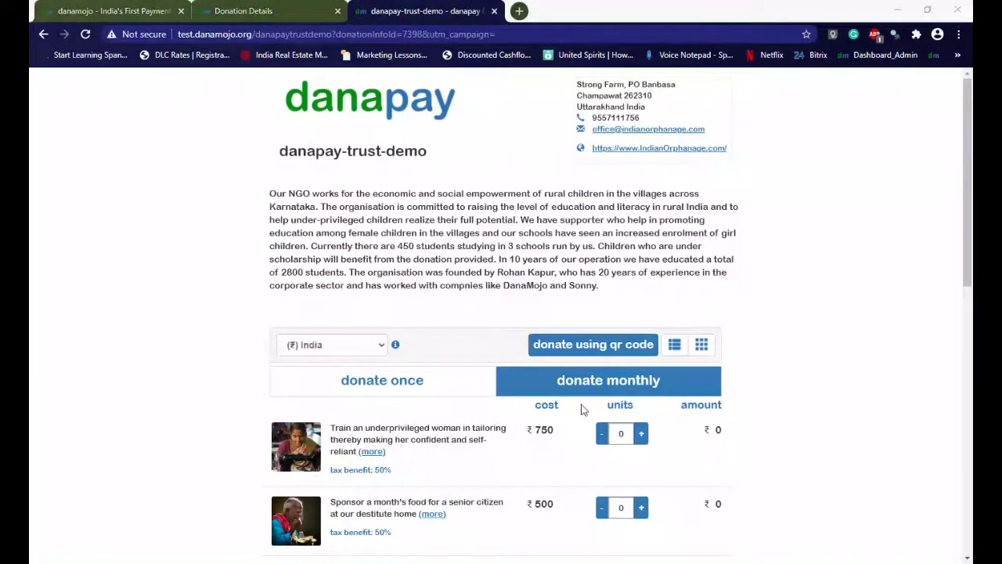